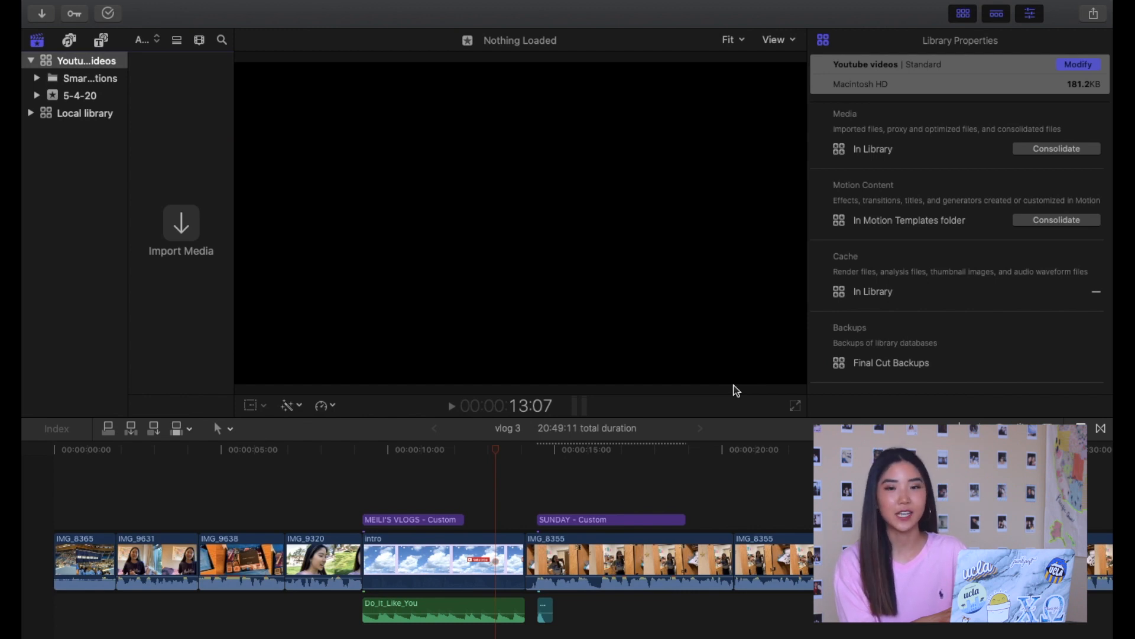
# - Rename the 5-4-20 event in the Youtube videos library as "Target video"
pyautogui.click(97, 99)
pyautogui.click(87, 95)
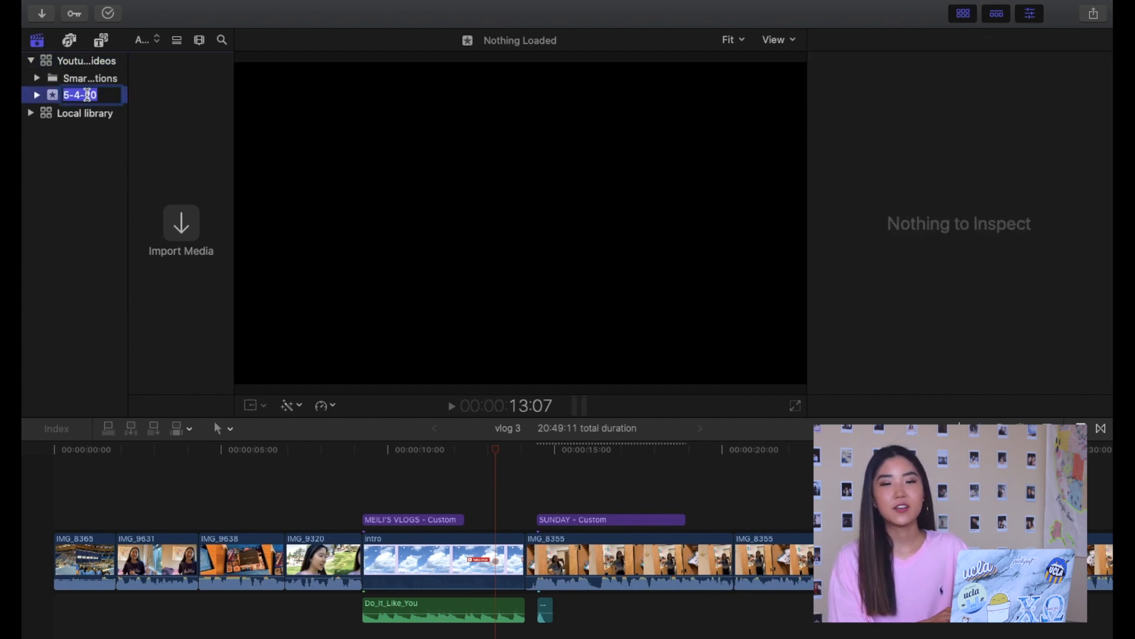
pyautogui.press('BackSpace')
pyautogui.write('Target video')
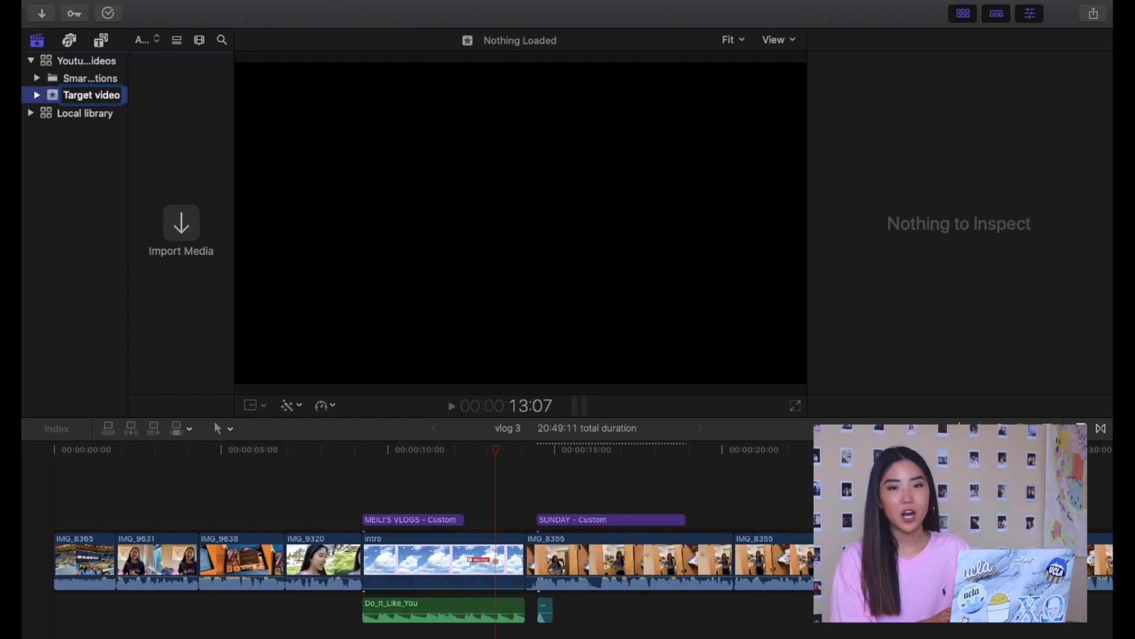
pyautogui.press('Return')
# - Create a project named "What it's like to work at target" in the Target video event and add the footage to its timeline
pyautogui.rightClick(114, 99)
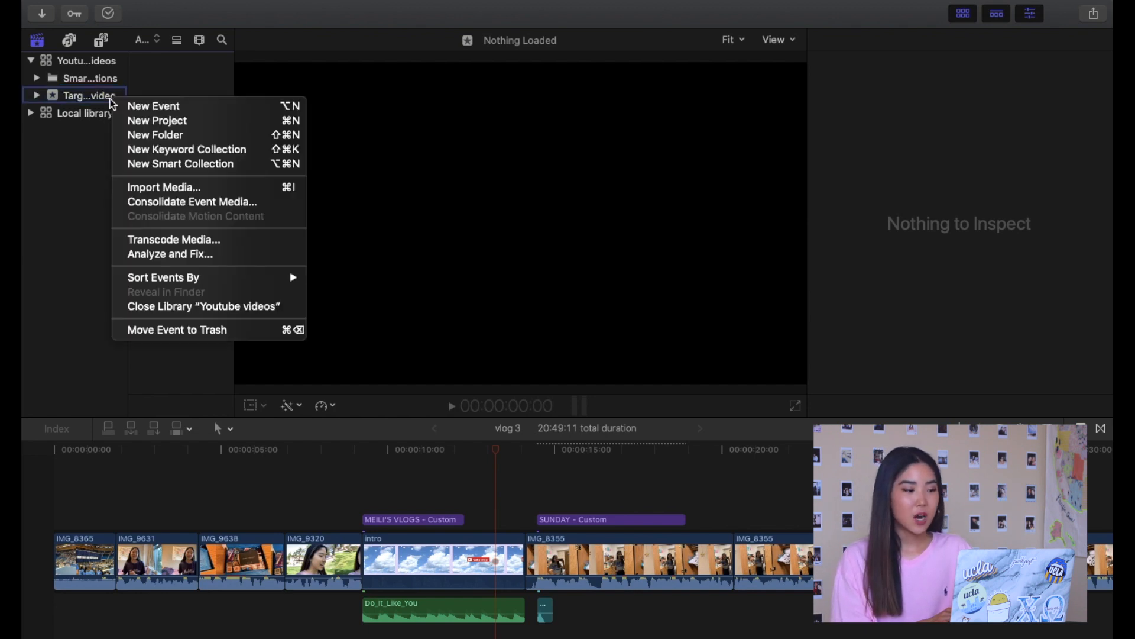
pyautogui.click(137, 123)
pyautogui.write("What it's like to work at target")
pyautogui.click(763, 178)
pyautogui.moveTo(1053, 254); pyautogui.dragTo(114, 562)
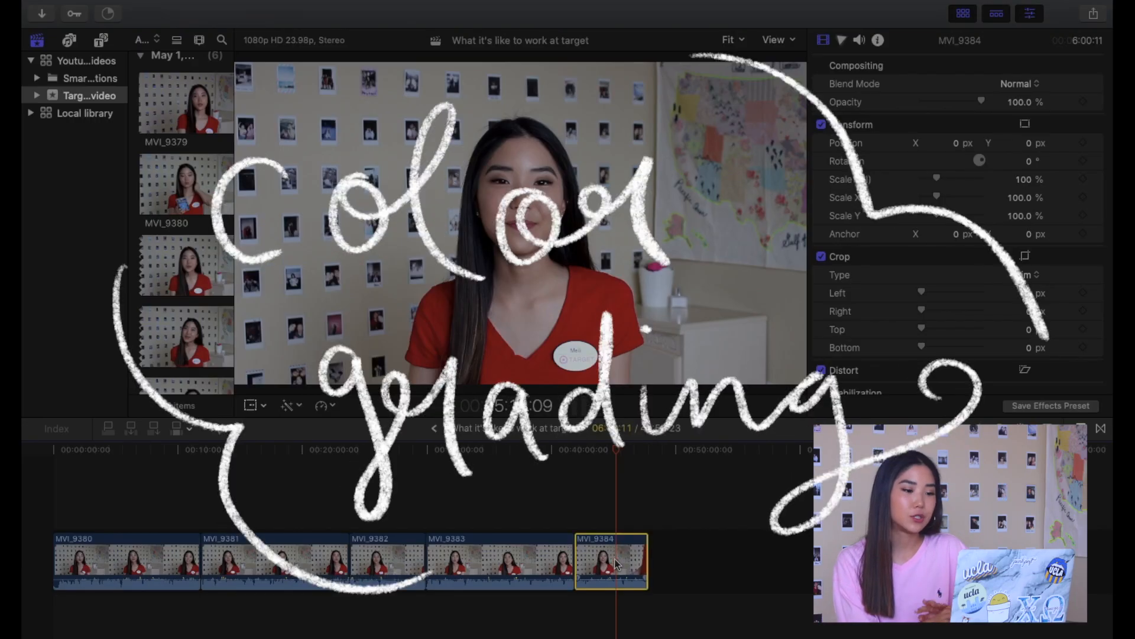
# - Shift the MVI_9384 clip's master color on the color board to about 309° at 4%
pyautogui.click(841, 43)
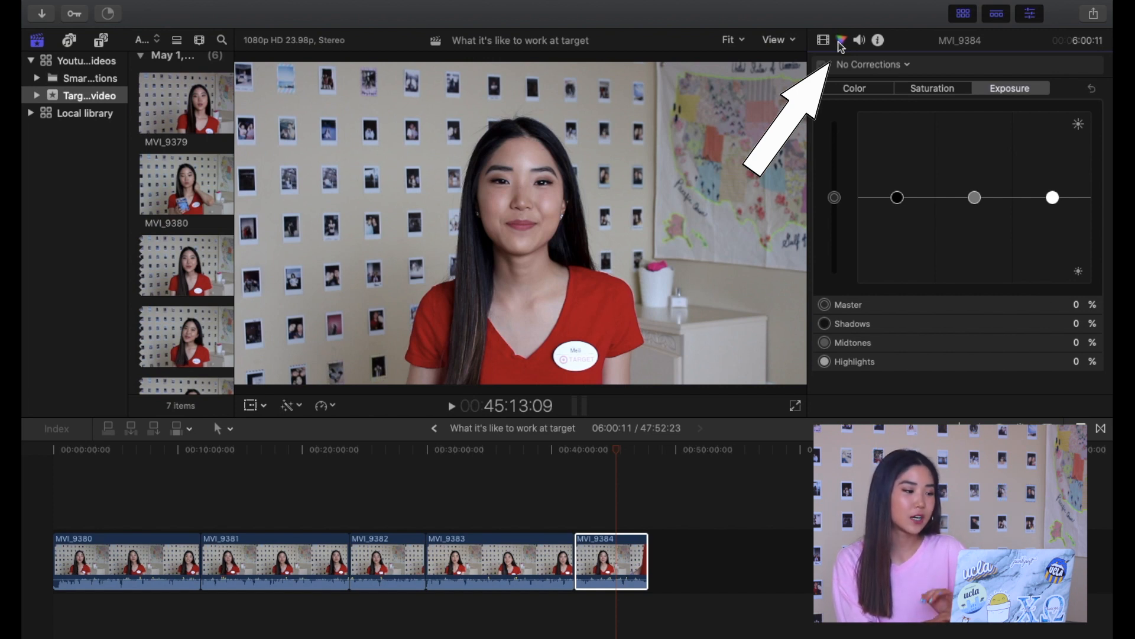
pyautogui.click(854, 88)
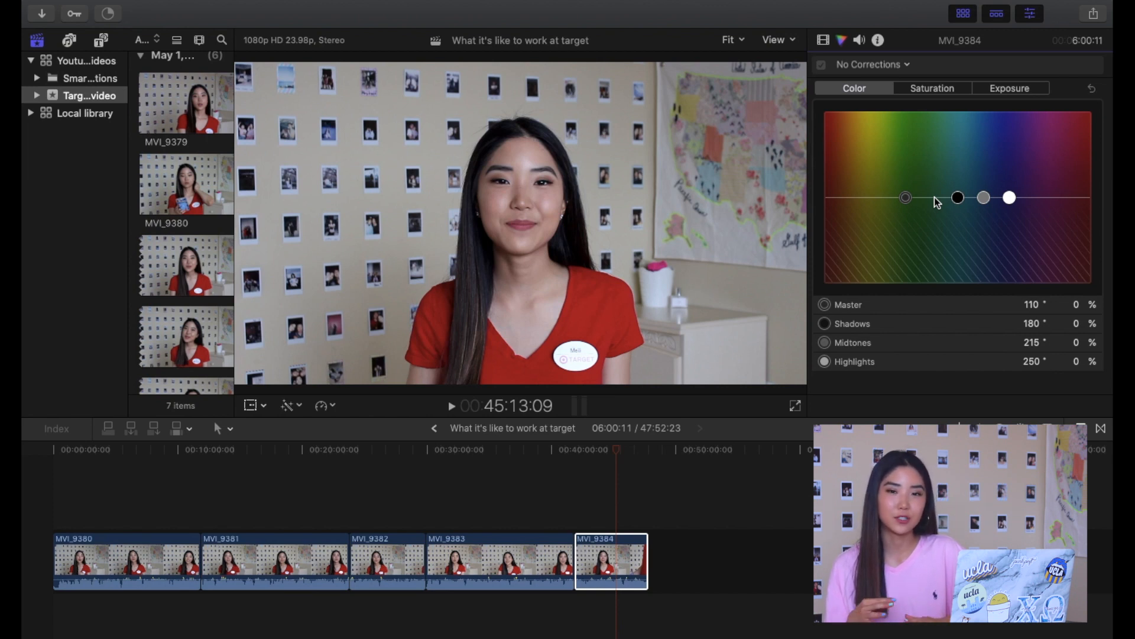
pyautogui.moveTo(907, 198); pyautogui.dragTo(1053, 200)
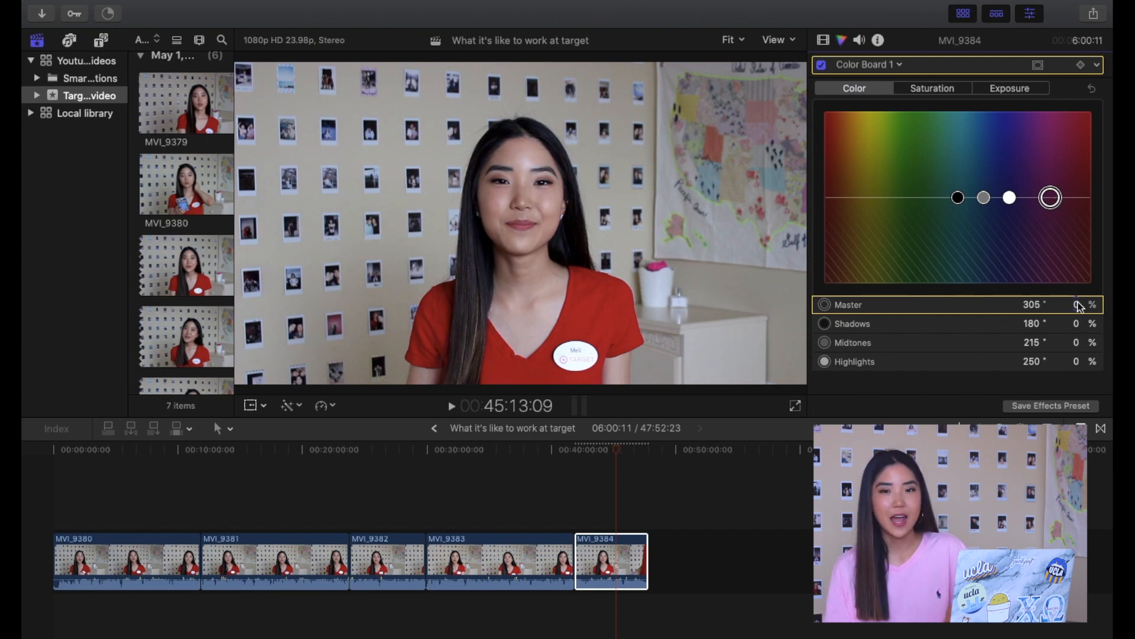
pyautogui.moveTo(1078, 306); pyautogui.dragTo(1079, 297)
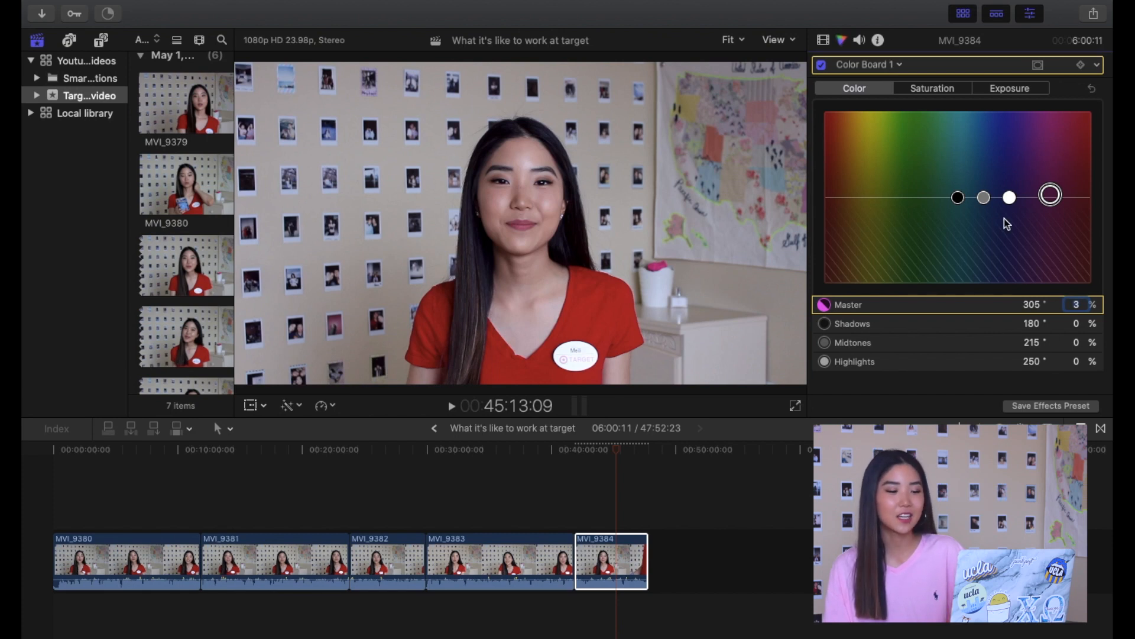
pyautogui.moveTo(1056, 197)
pyautogui.mouseDown()
pyautogui.moveTo(1051, 185)
pyautogui.moveTo(1050, 197)
pyautogui.moveTo(950, 203)
pyautogui.moveTo(1054, 197)
pyautogui.mouseUp()
# - Raise the clip's master saturation to about 36% and slightly increase its master exposure
pyautogui.click(920, 90)
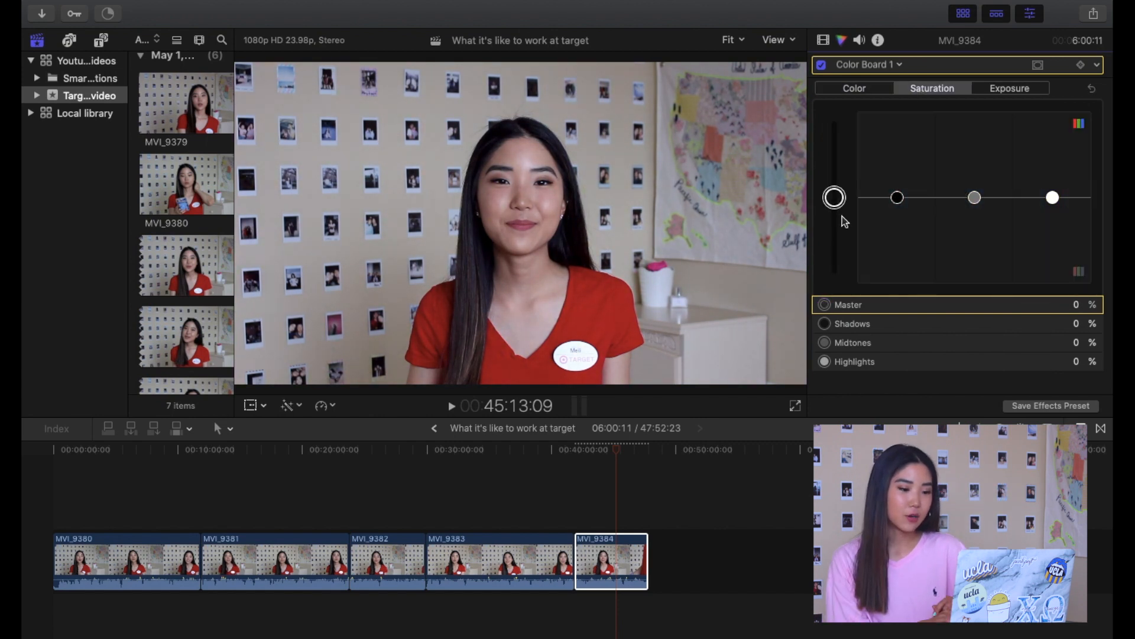
pyautogui.moveTo(838, 200); pyautogui.dragTo(836, 171)
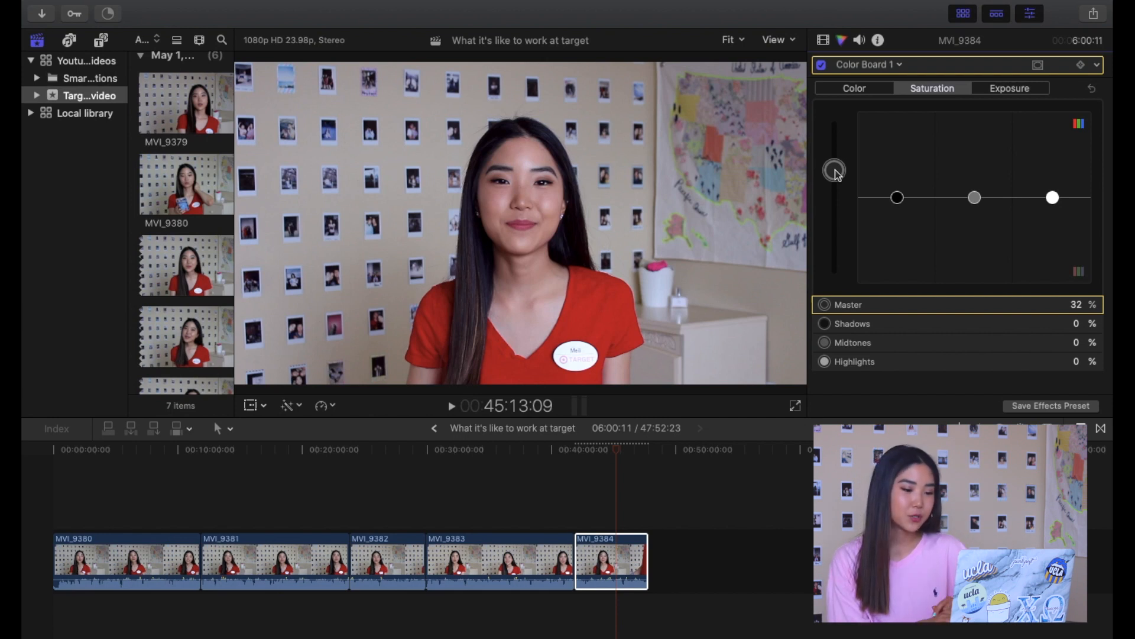
pyautogui.moveTo(835, 170); pyautogui.dragTo(834, 158)
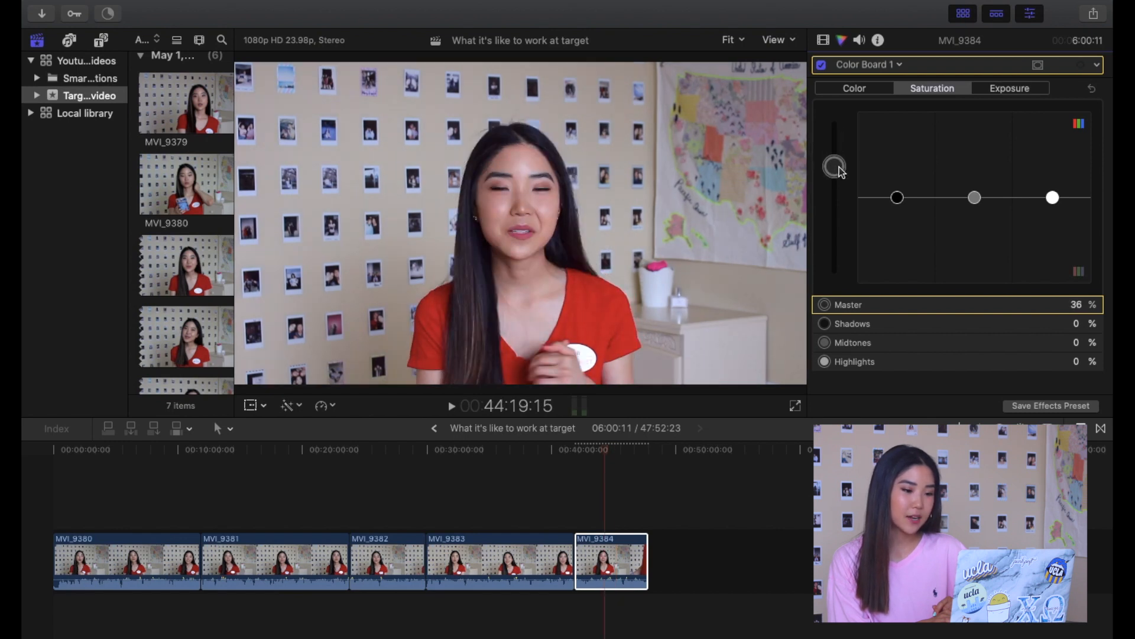
pyautogui.click(1006, 94)
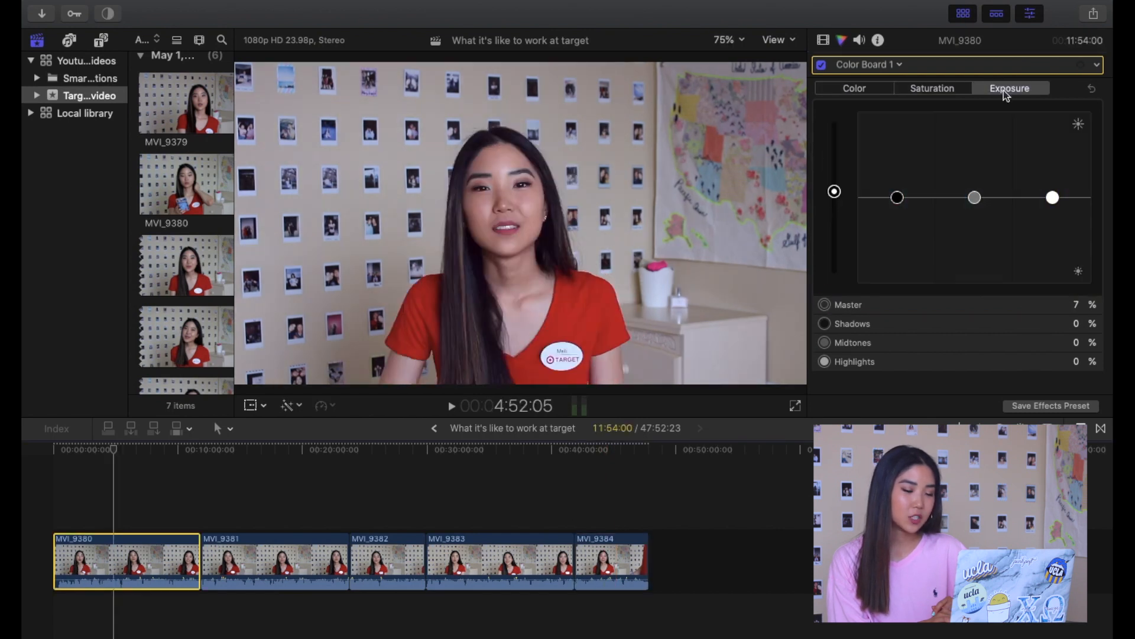
pyautogui.moveTo(835, 192); pyautogui.dragTo(836, 189)
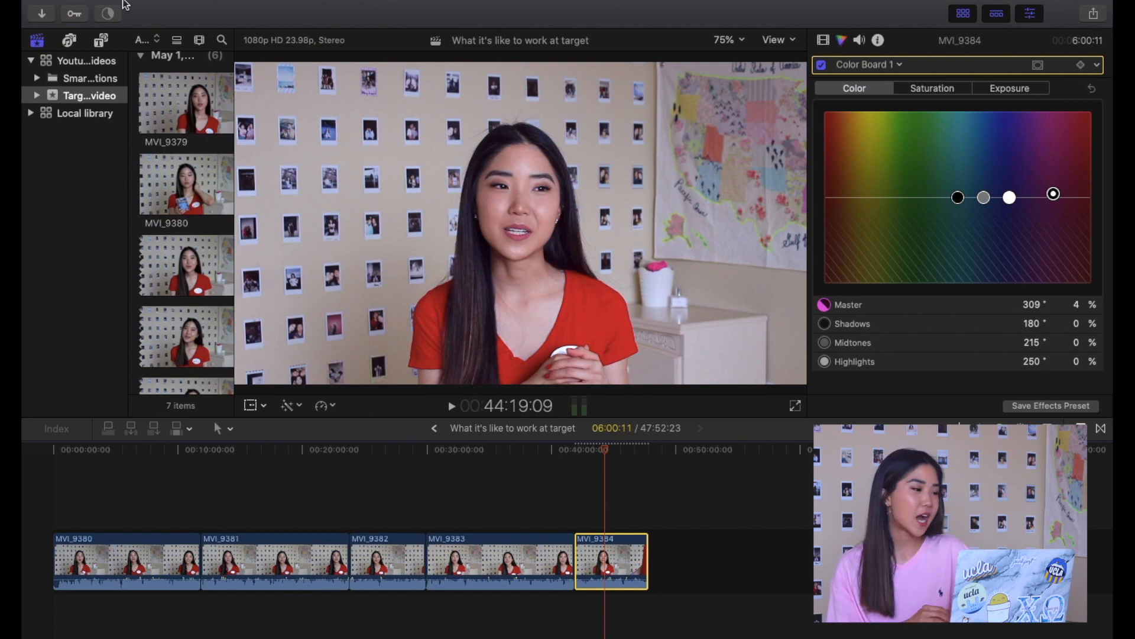
# - Copy MVI_9384 and paste only its Color Board 1 effect attributes onto the other four clips in the timeline
pyautogui.click(183, 7)
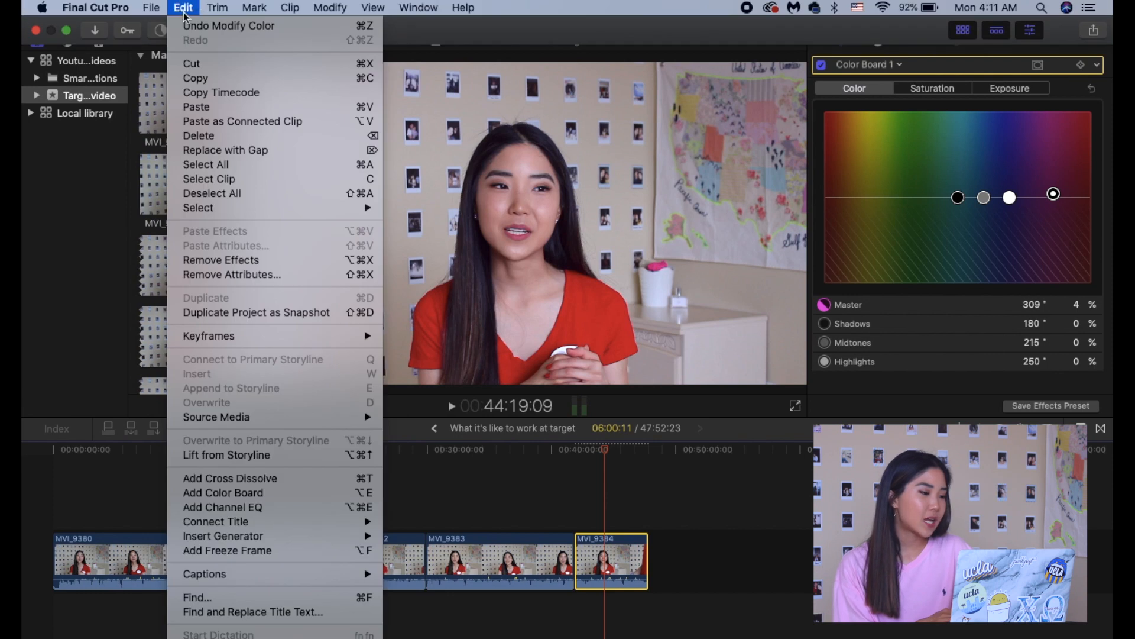
pyautogui.click(198, 81)
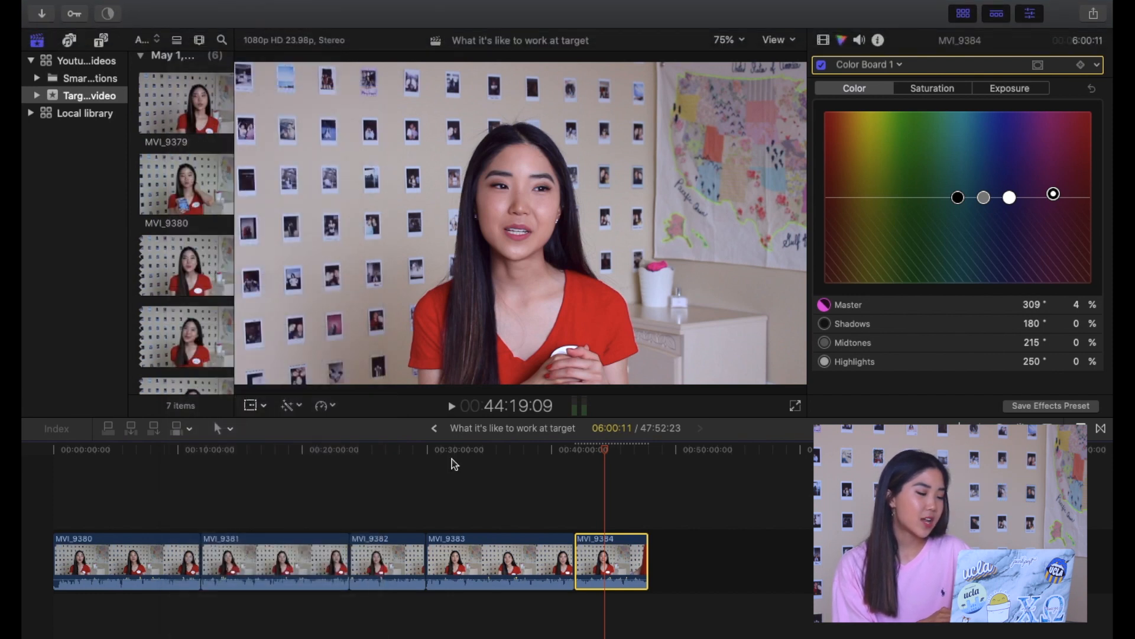
pyautogui.moveTo(538, 504); pyautogui.dragTo(156, 577)
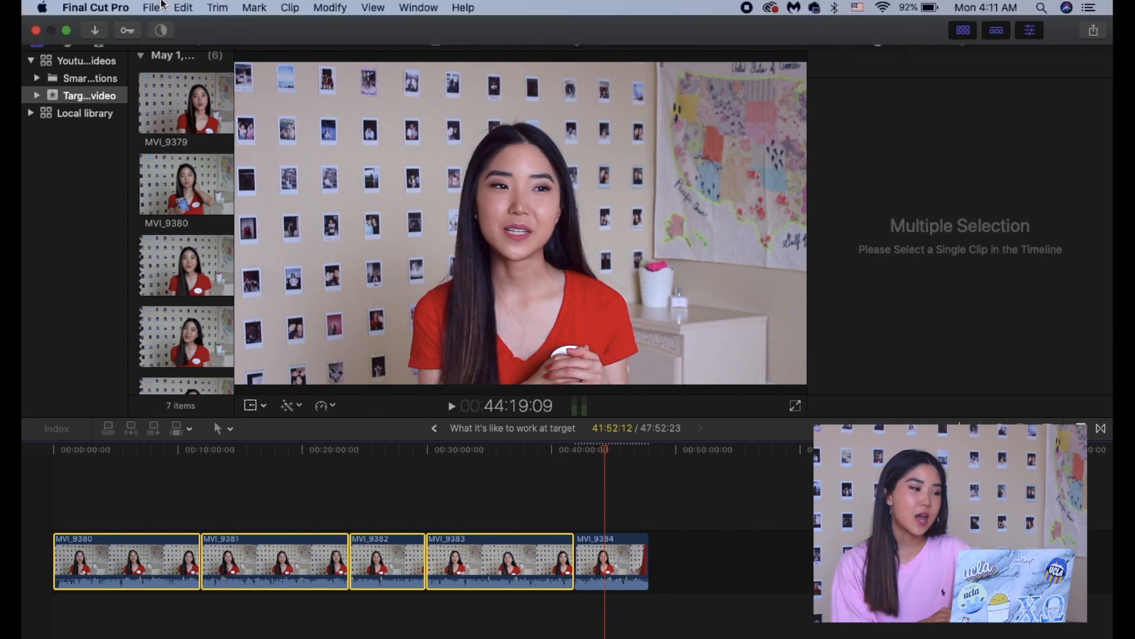
pyautogui.click(183, 7)
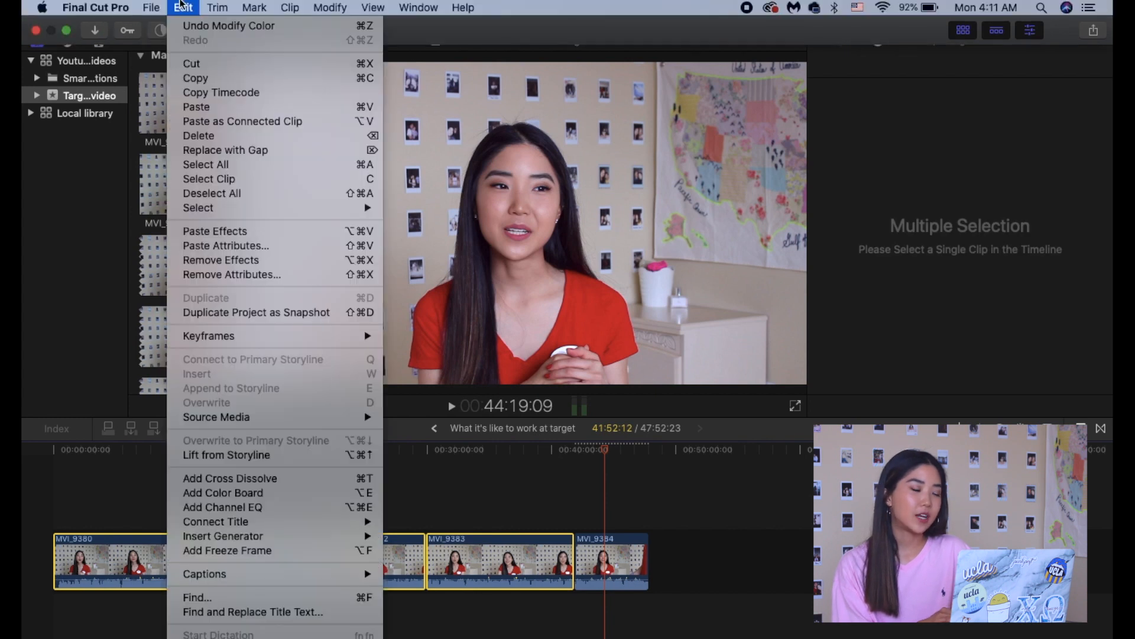
pyautogui.click(232, 246)
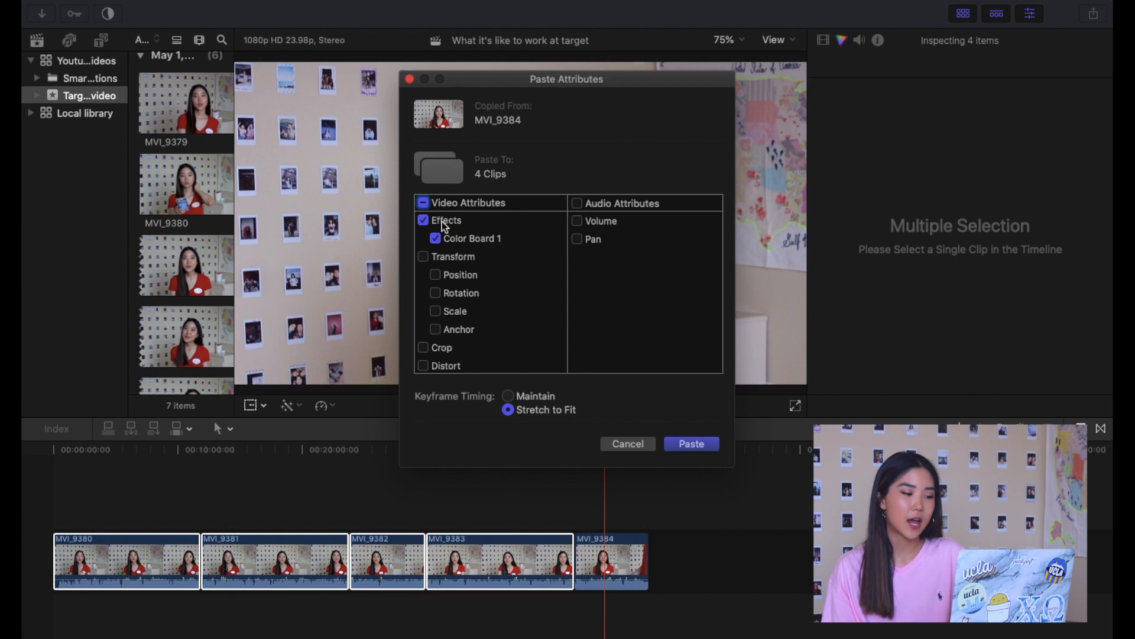
pyautogui.click(690, 444)
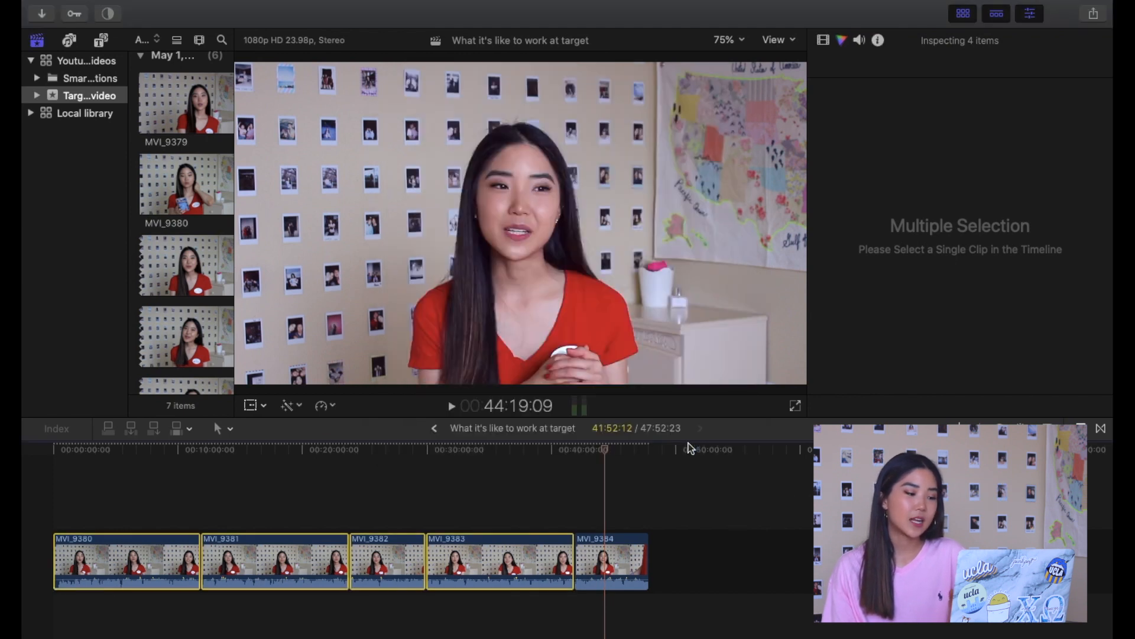
# - Examine frames from each clip across the timeline to check the pasted color grading
pyautogui.click(513, 481)
pyautogui.click(584, 494)
pyautogui.click(474, 498)
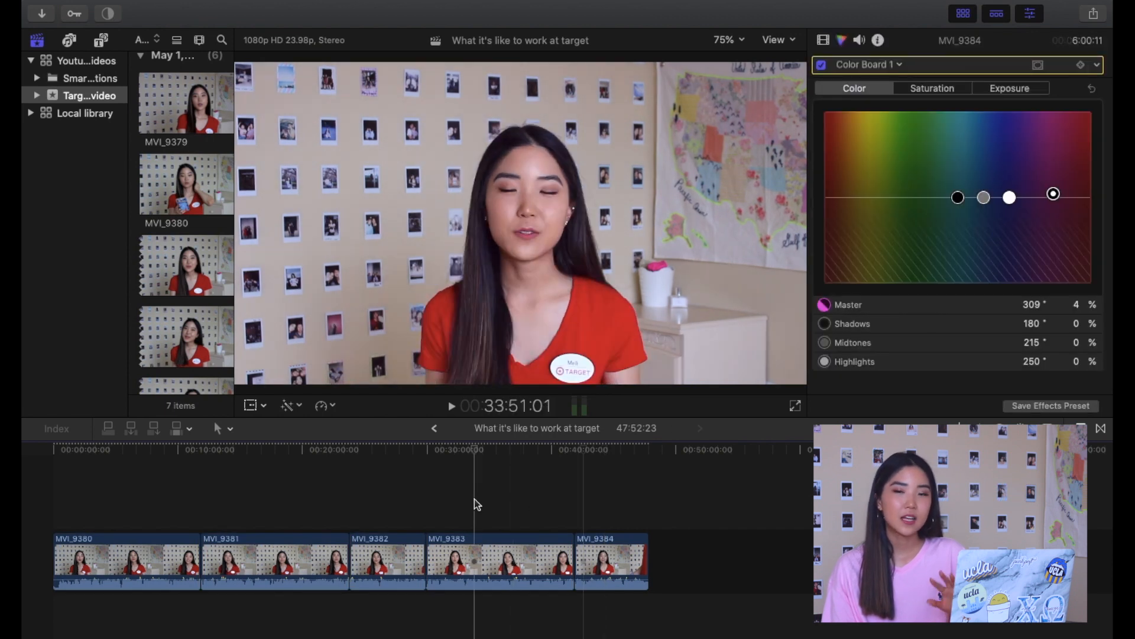
pyautogui.click(390, 503)
pyautogui.click(300, 514)
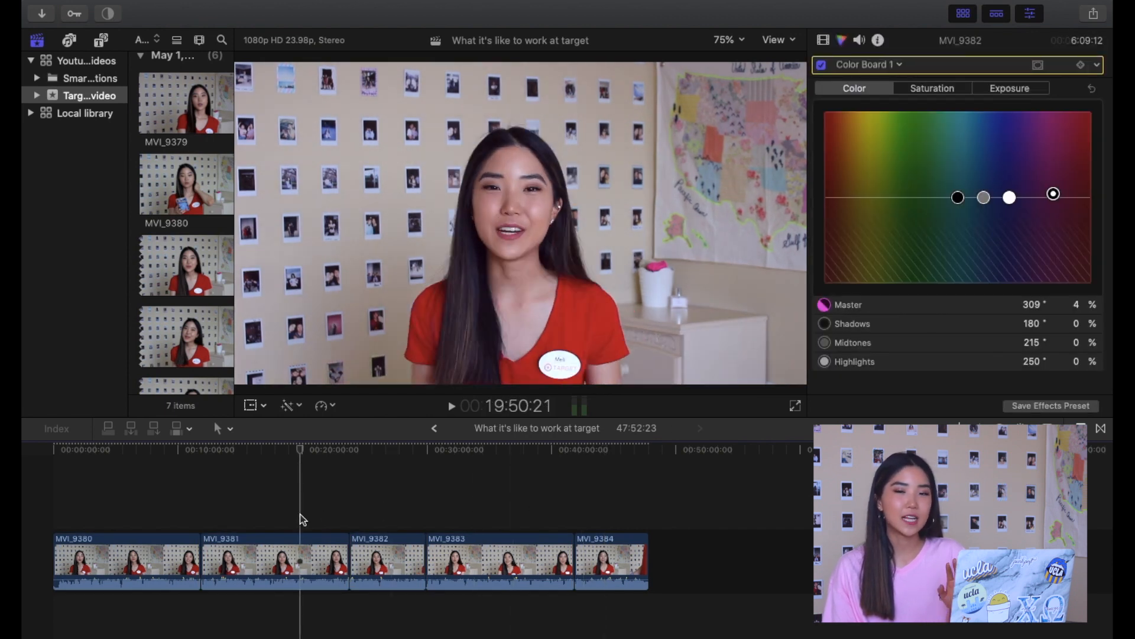
pyautogui.click(169, 519)
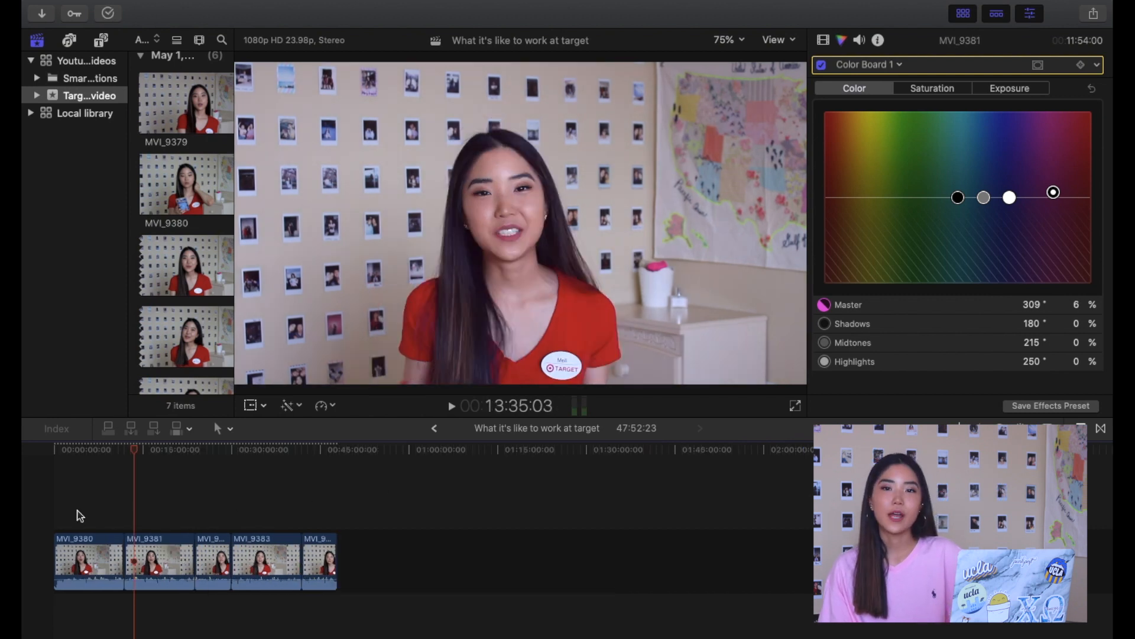
pyautogui.click(77, 511)
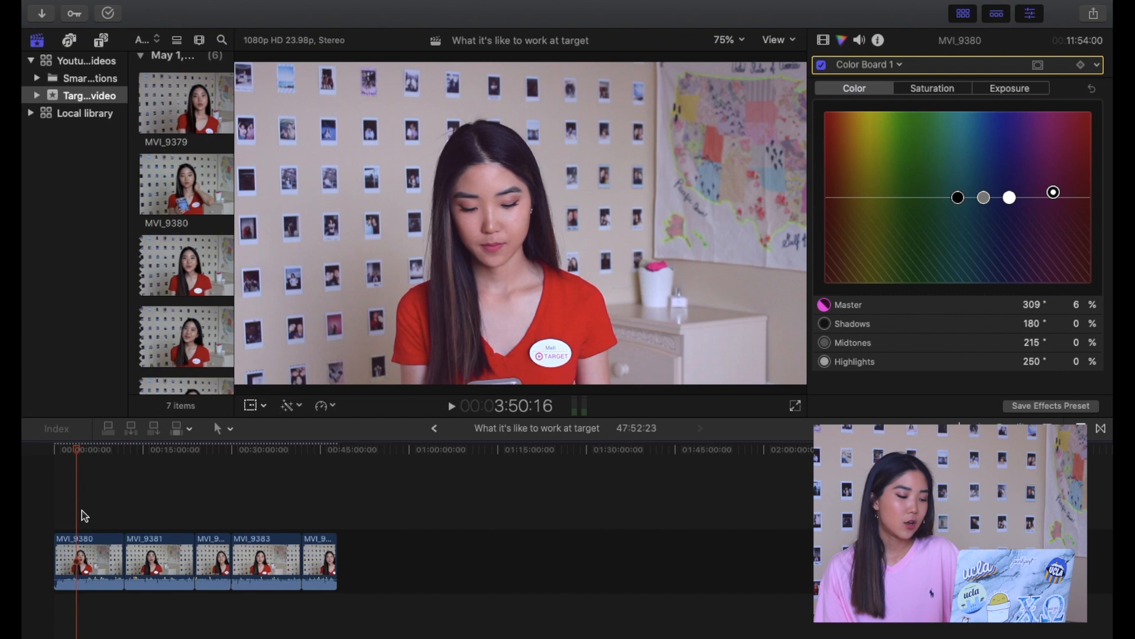
# - For all five timeline clips, set the audio volume to 12 dB and enable Noise Removal and Loudness
pyautogui.moveTo(82, 510); pyautogui.dragTo(338, 590)
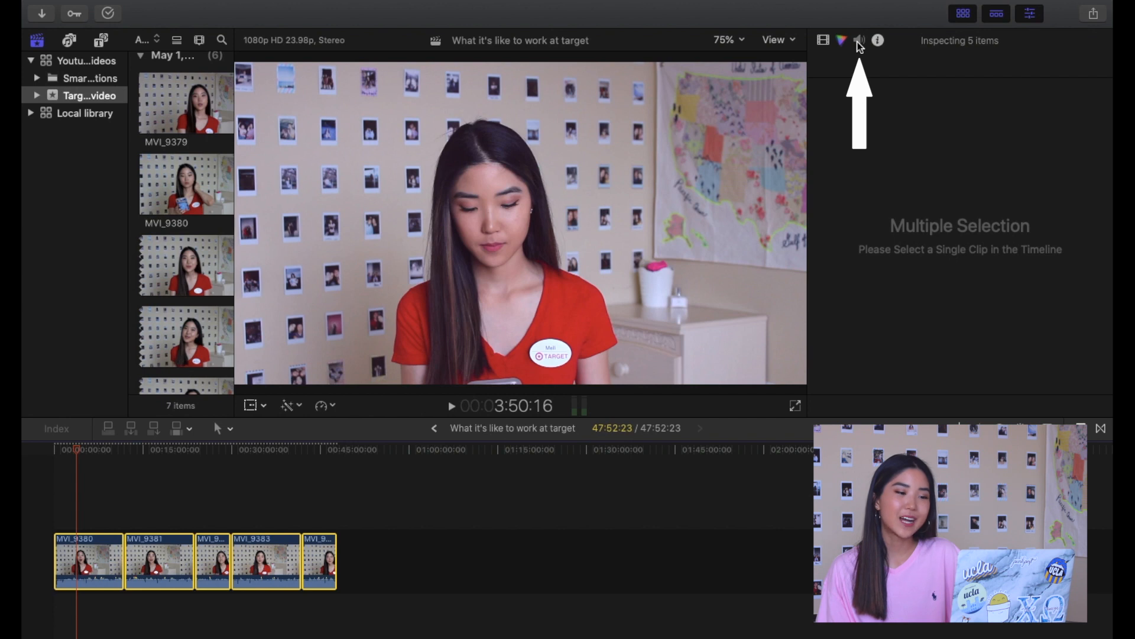
pyautogui.click(860, 42)
pyautogui.moveTo(959, 65); pyautogui.dragTo(982, 65)
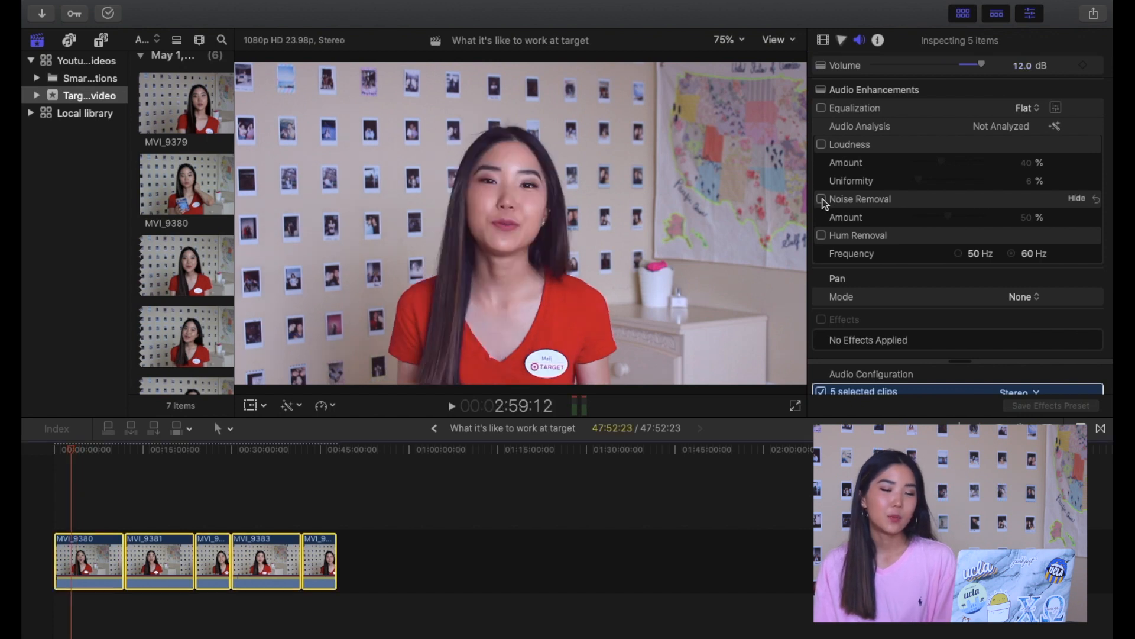
pyautogui.click(821, 199)
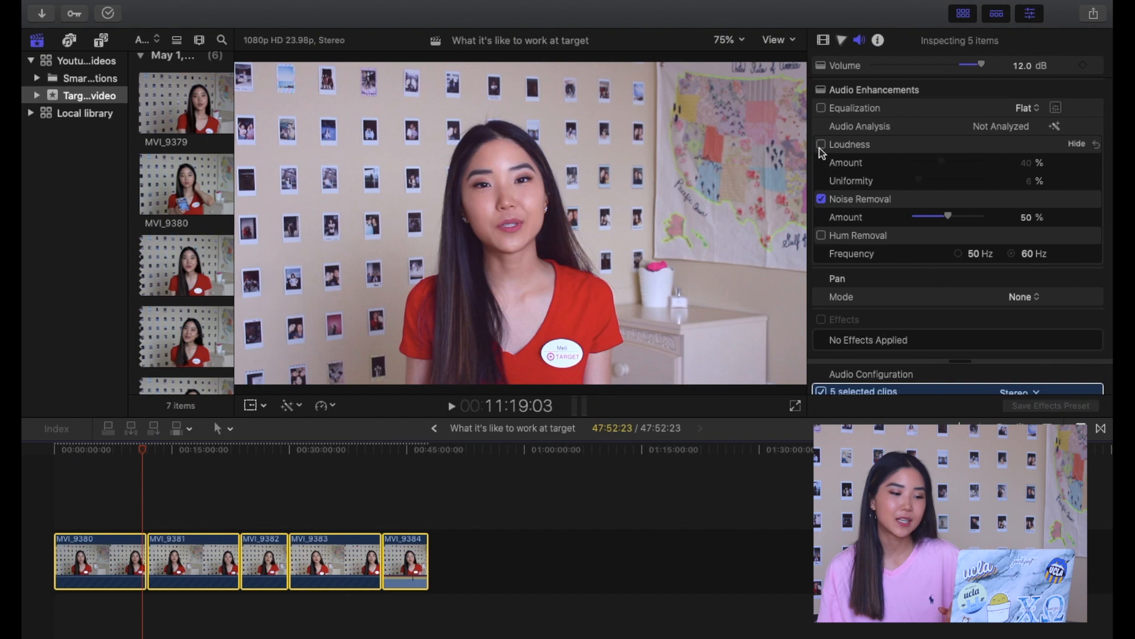
pyautogui.click(821, 144)
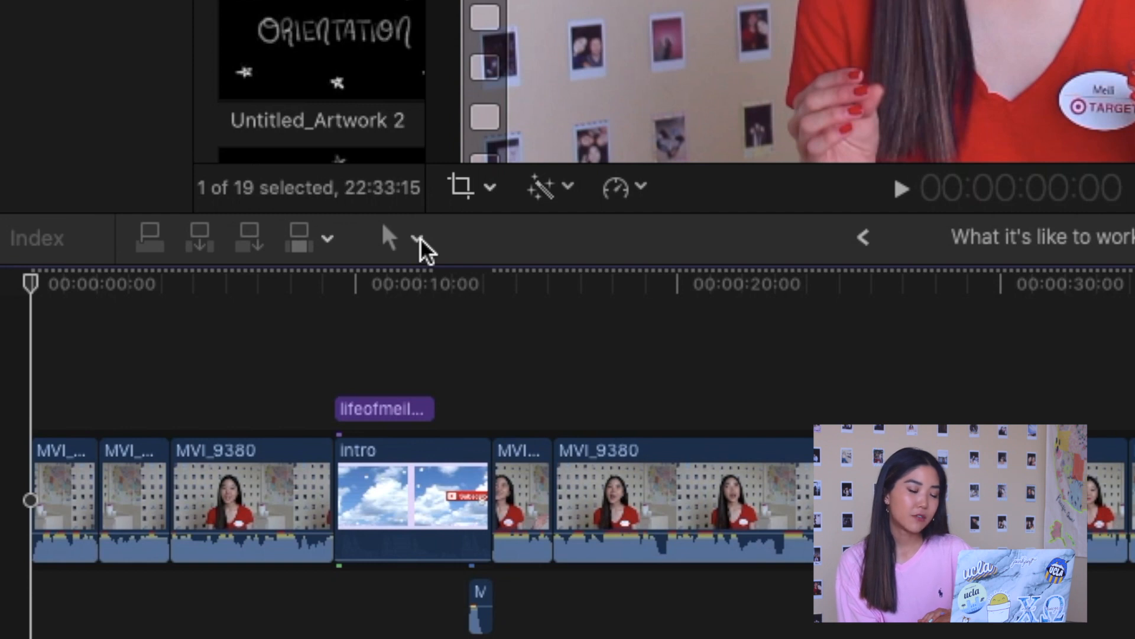
# - Choose the Blade tool and place the playhead in the second MVI_9380 piece
pyautogui.click(419, 238)
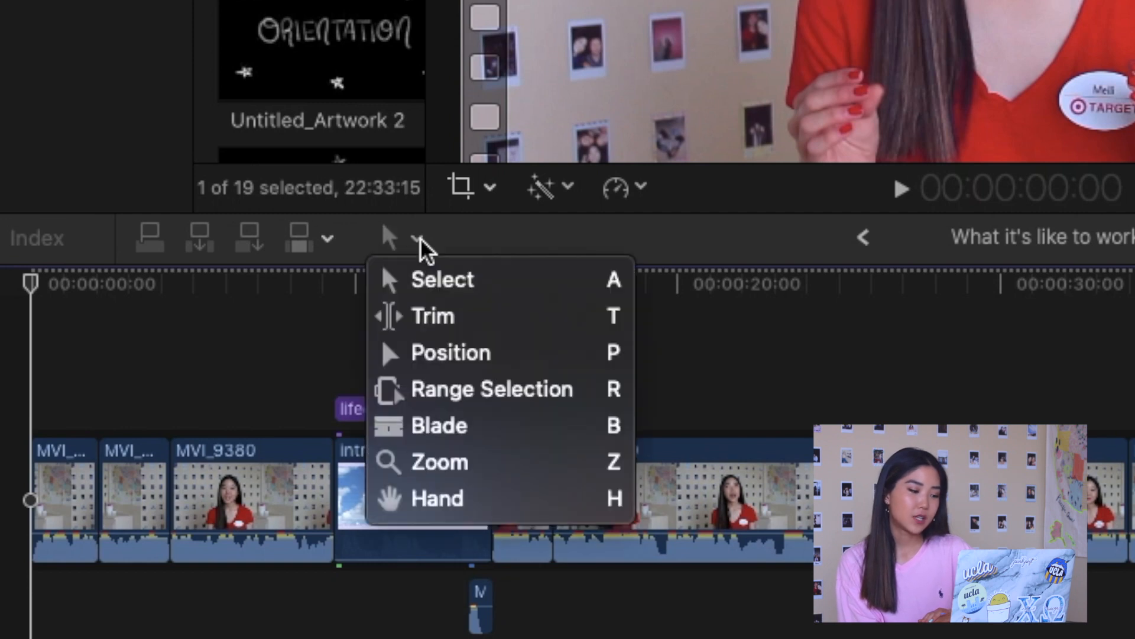
pyautogui.click(460, 427)
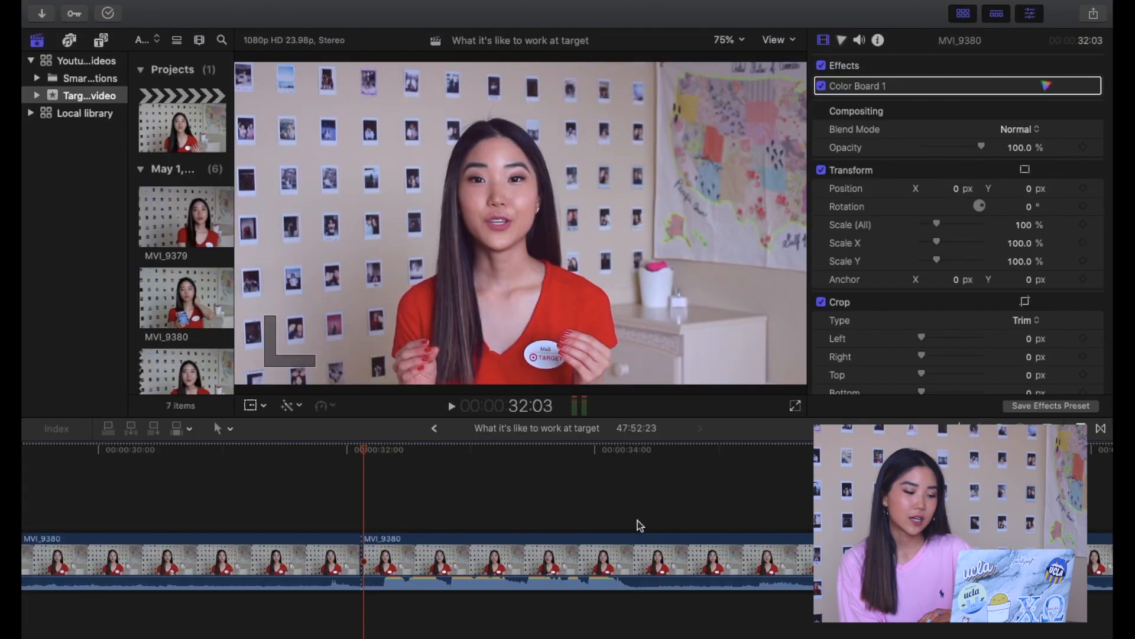
pyautogui.click(636, 525)
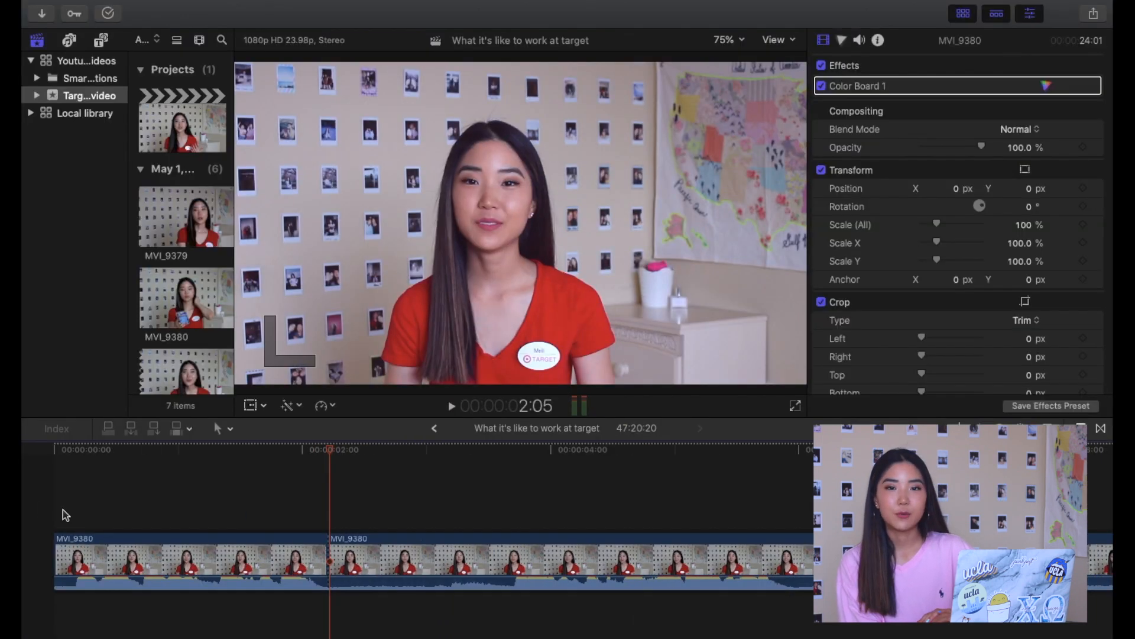
# - Play the project from the start, split MVI_9380 at 3:16, and delete the piece between 2:05 and 3:16
pyautogui.press('Home')
pyautogui.press('space')
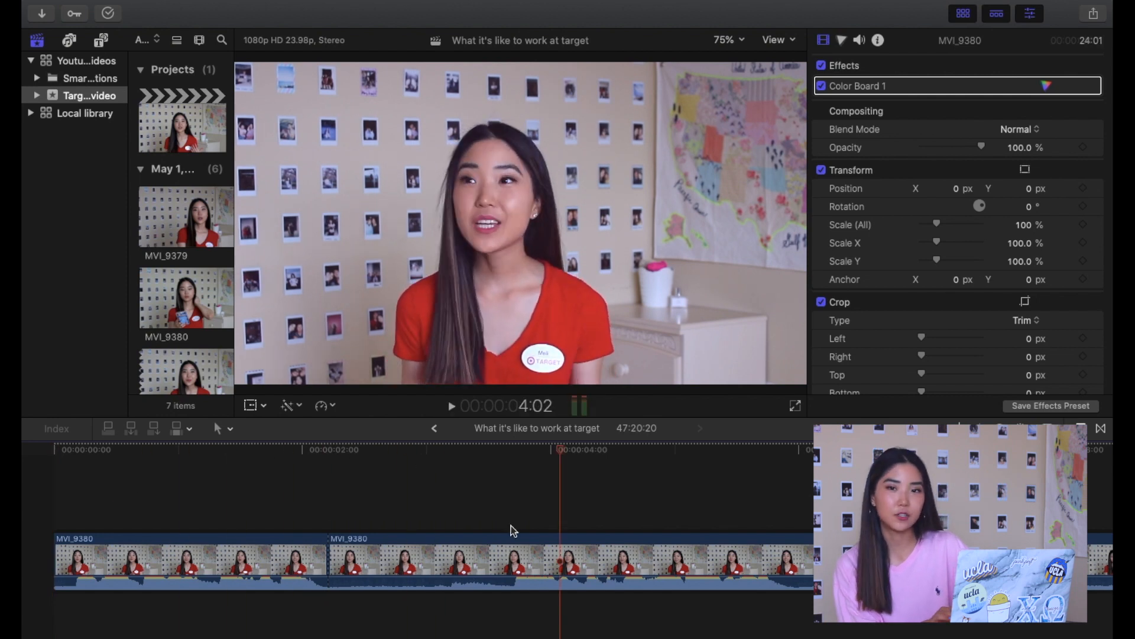
pyautogui.click(511, 526)
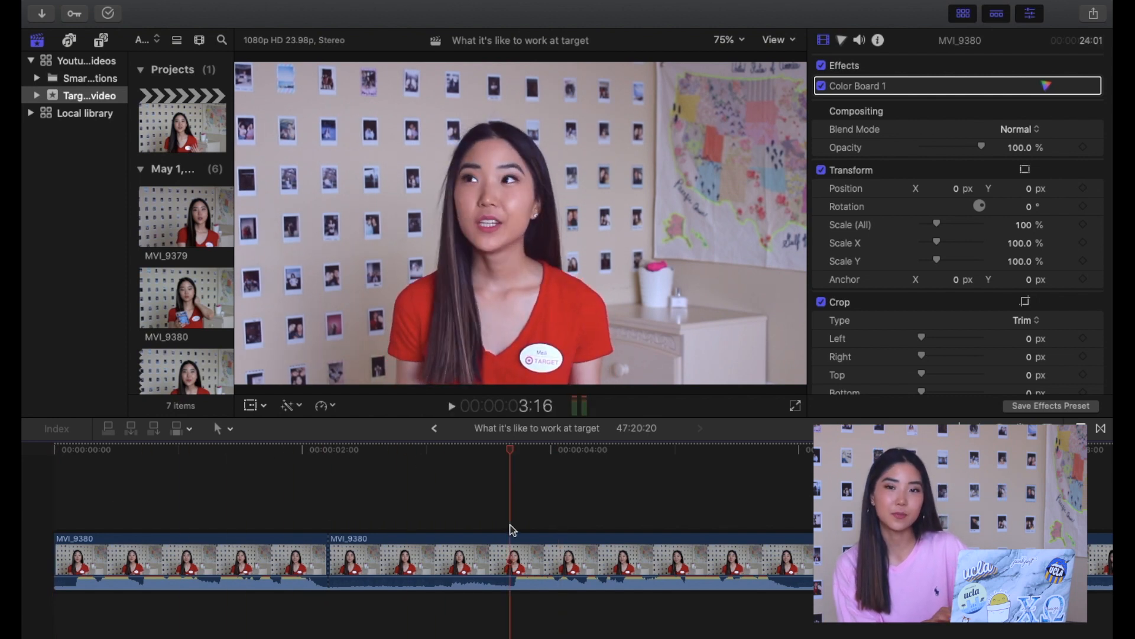
pyautogui.press('super+b')
pyautogui.click(481, 550)
pyautogui.press('Delete')
pyautogui.press('super+4')
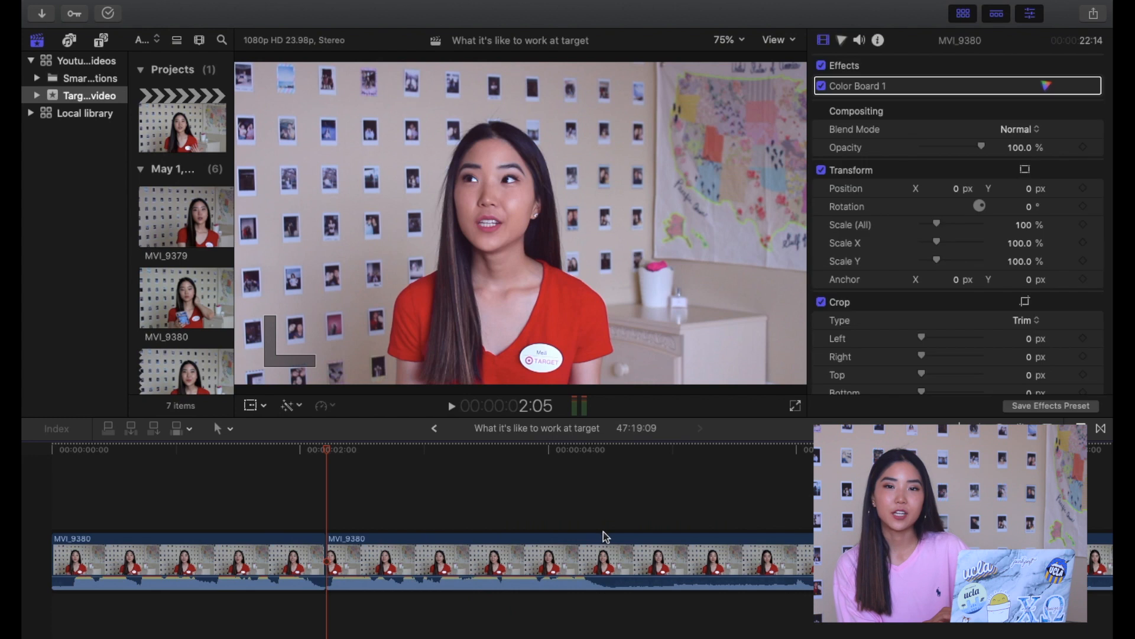
# - Split the remaining MVI_9380 footage at about the 4.5-second mark and play it back
pyautogui.click(608, 526)
pyautogui.press('super+b')
pyautogui.press('space')
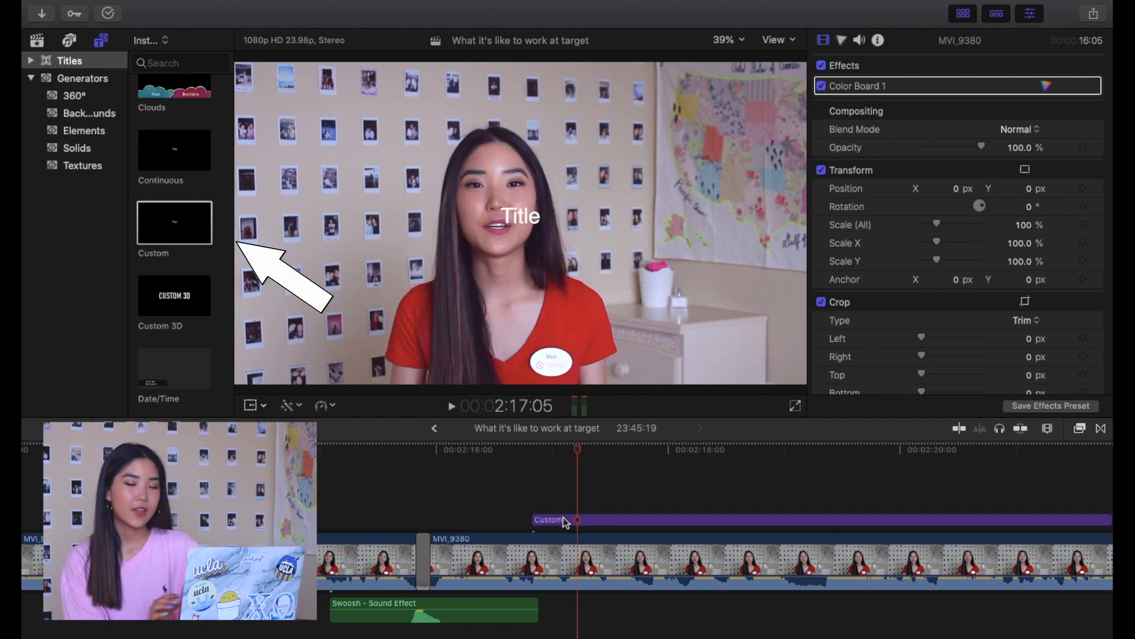
# - Replace the placeholder text of the Custom title in the timeline with INTERVIEW
pyautogui.click(568, 521)
pyautogui.moveTo(892, 111); pyautogui.dragTo(790, 109)
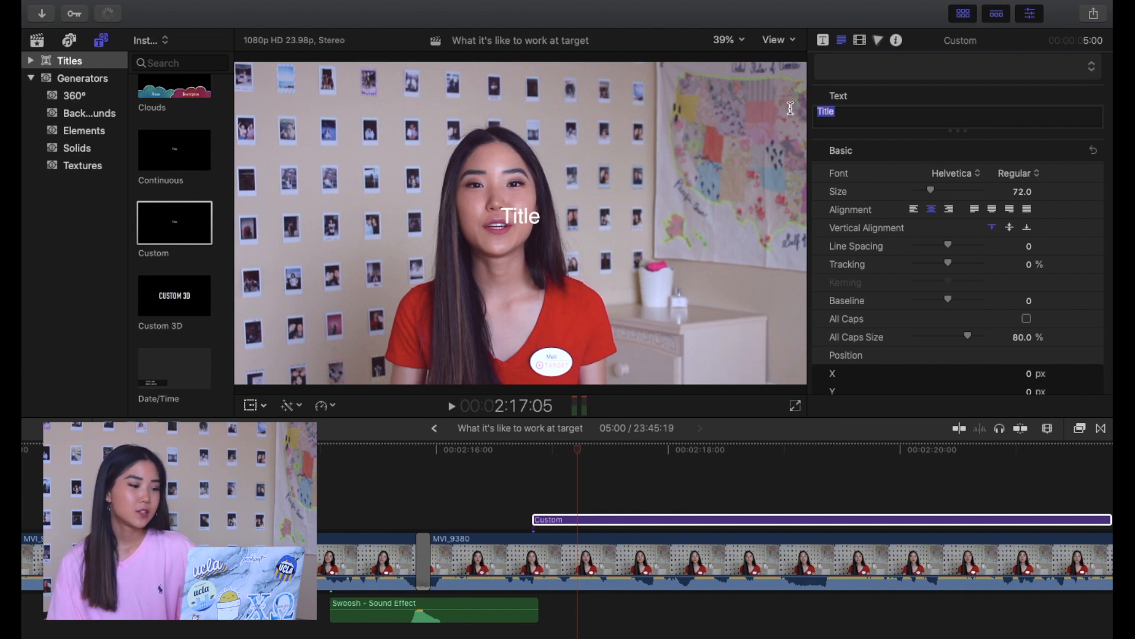
pyautogui.write('INTER')
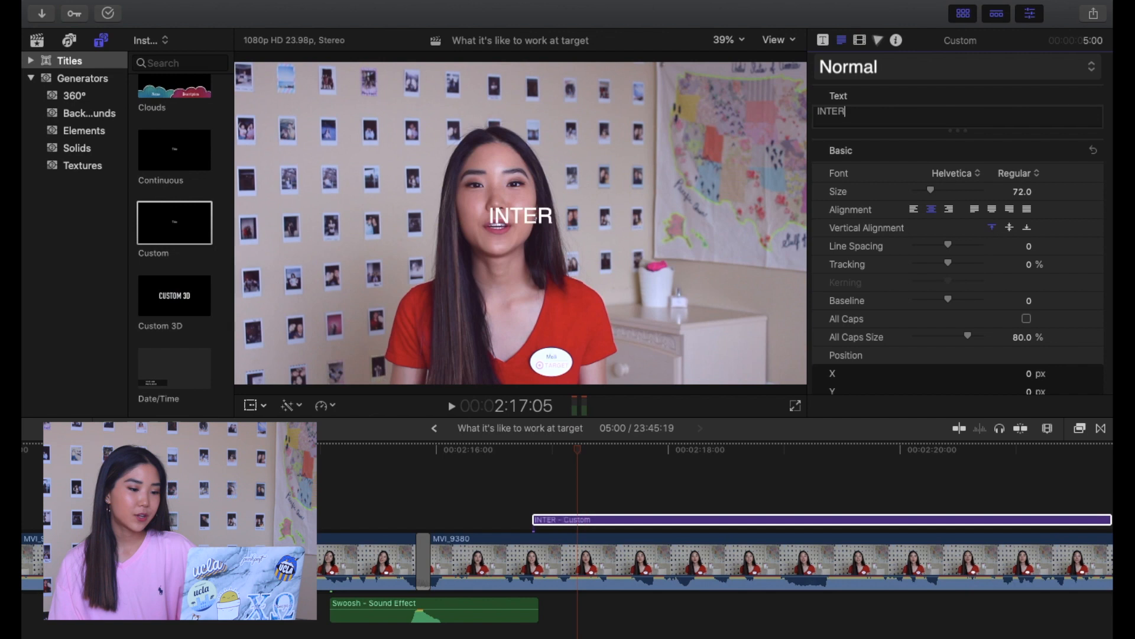
pyautogui.write('VIEW')
# - Set the INTERVIEW title's size to 134 and its font to Helvetica Neue in Medium Italic
pyautogui.moveTo(933, 191); pyautogui.dragTo(946, 192)
pyautogui.click(965, 173)
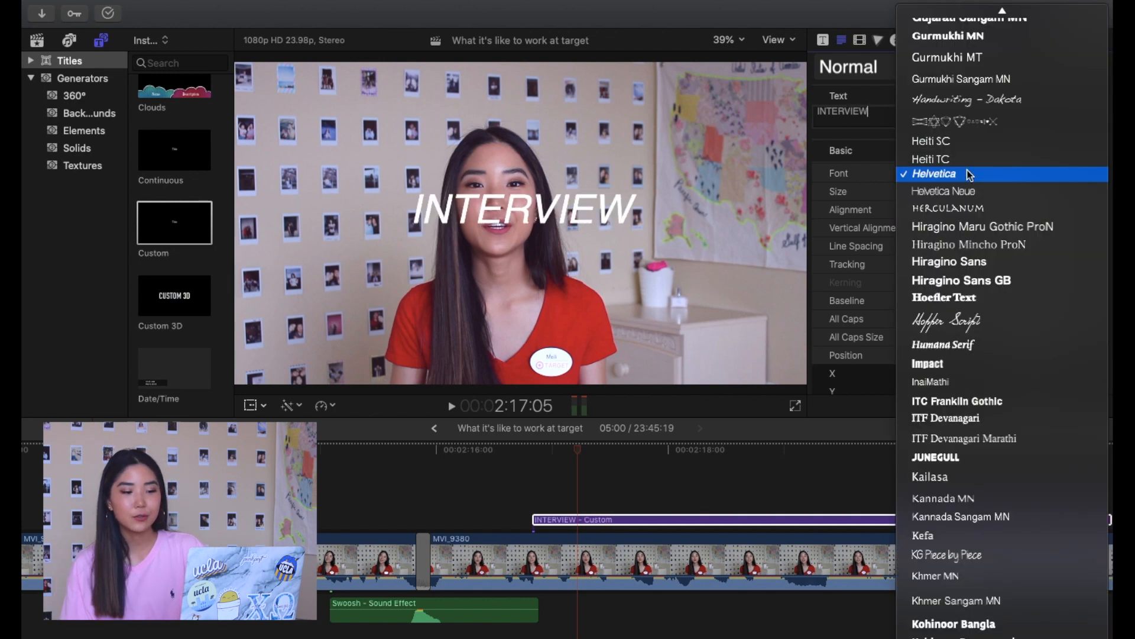
pyautogui.click(968, 192)
pyautogui.click(1016, 175)
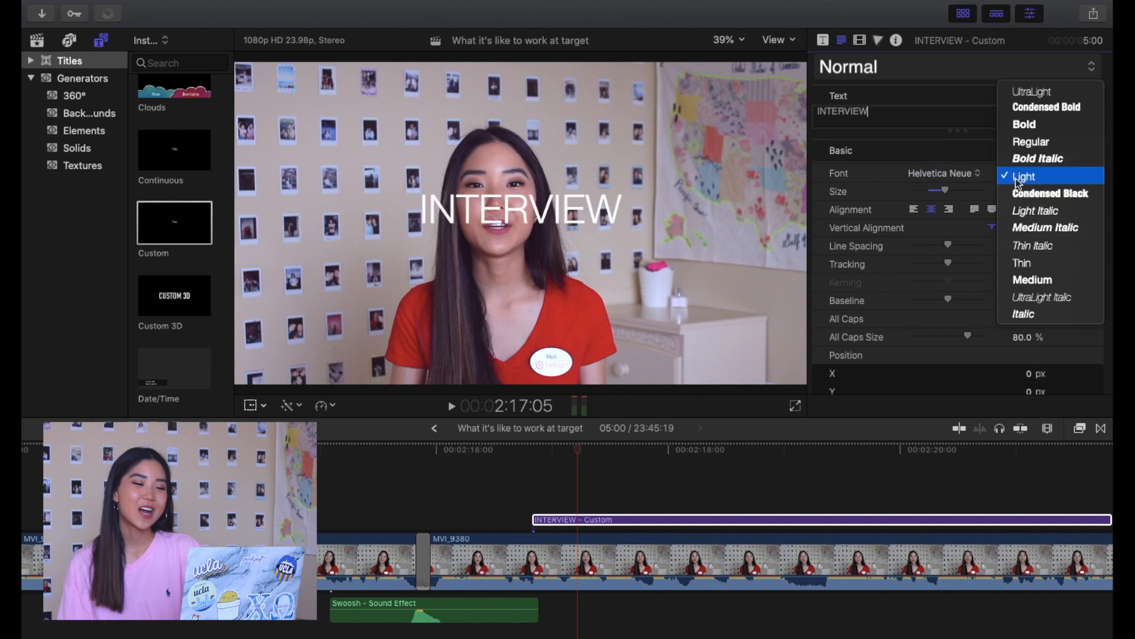
pyautogui.click(1041, 228)
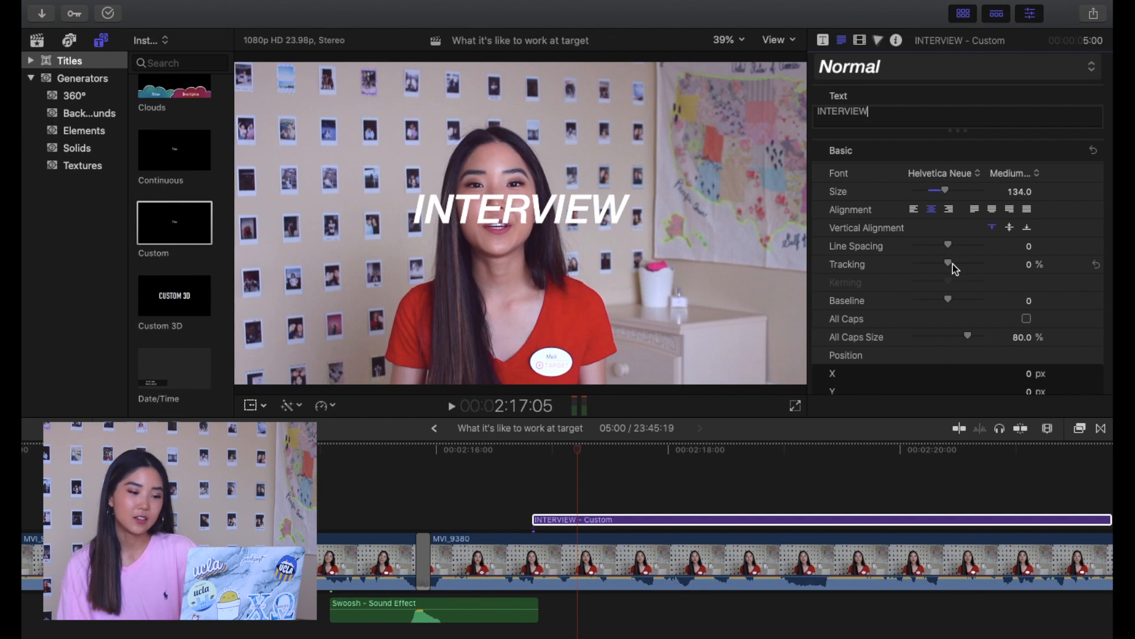
# - Set the title's tracking to about 24% and move the text up above the woman's head
pyautogui.moveTo(953, 263); pyautogui.dragTo(959, 263)
pyautogui.moveTo(519, 221); pyautogui.dragTo(521, 119)
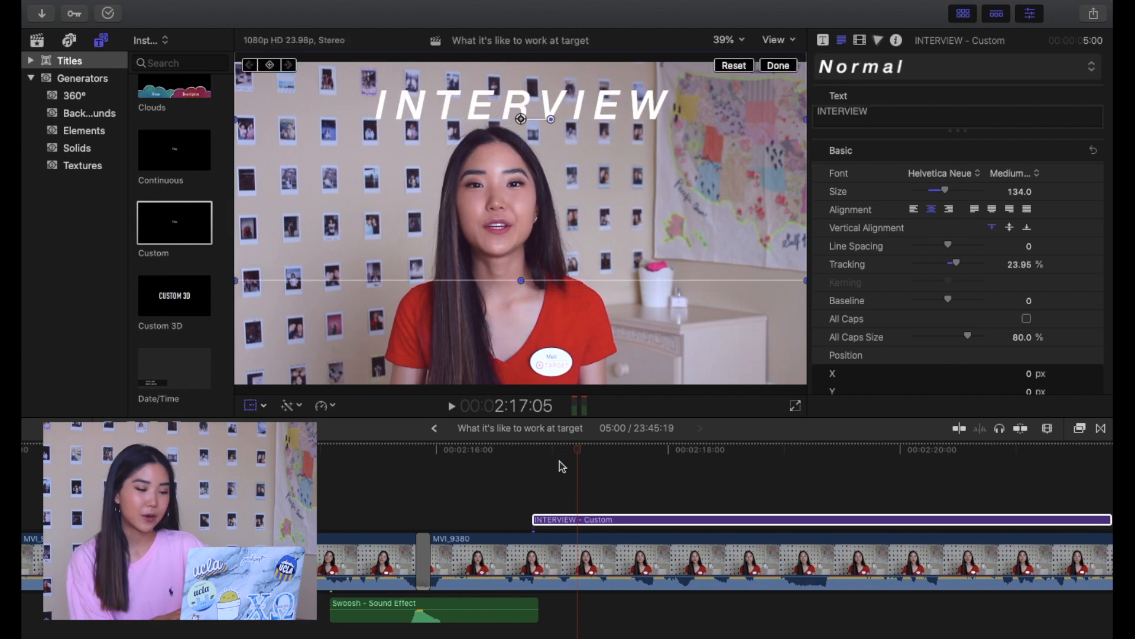
pyautogui.click(563, 489)
pyautogui.click(541, 519)
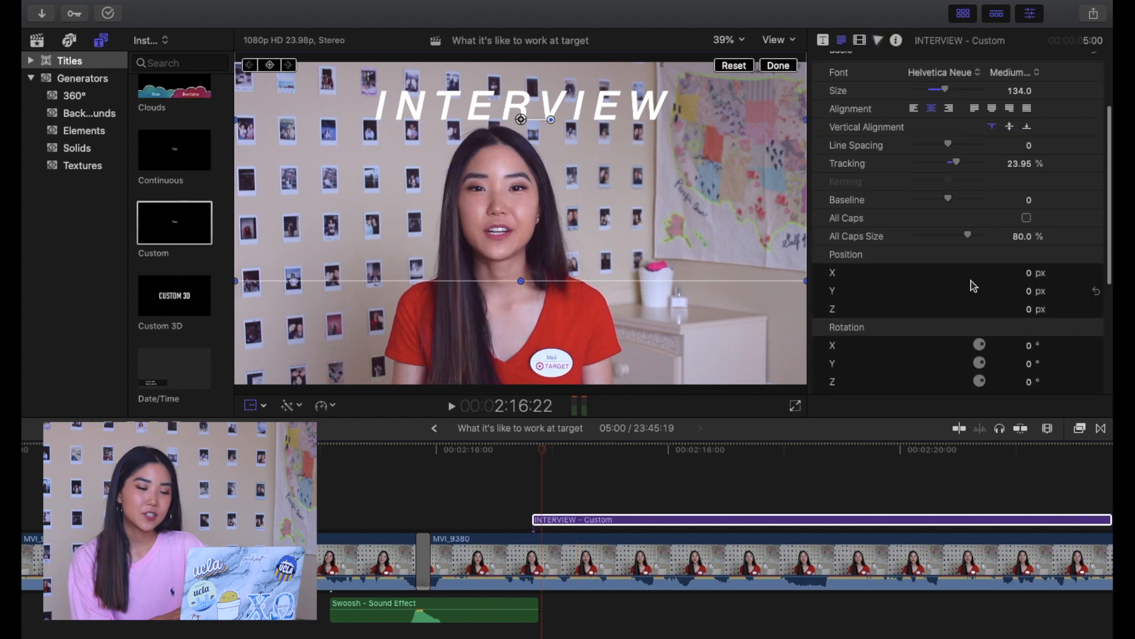
# - Try black as the title's face color and return it to white
pyautogui.scroll(-5, 955, 289)
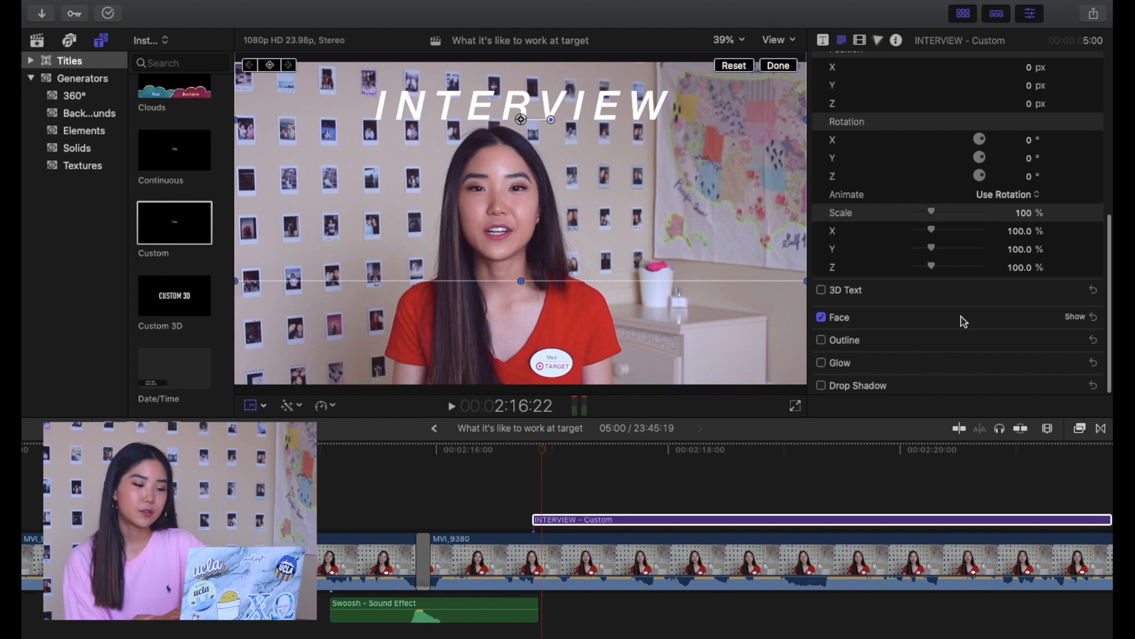
pyautogui.click(1075, 316)
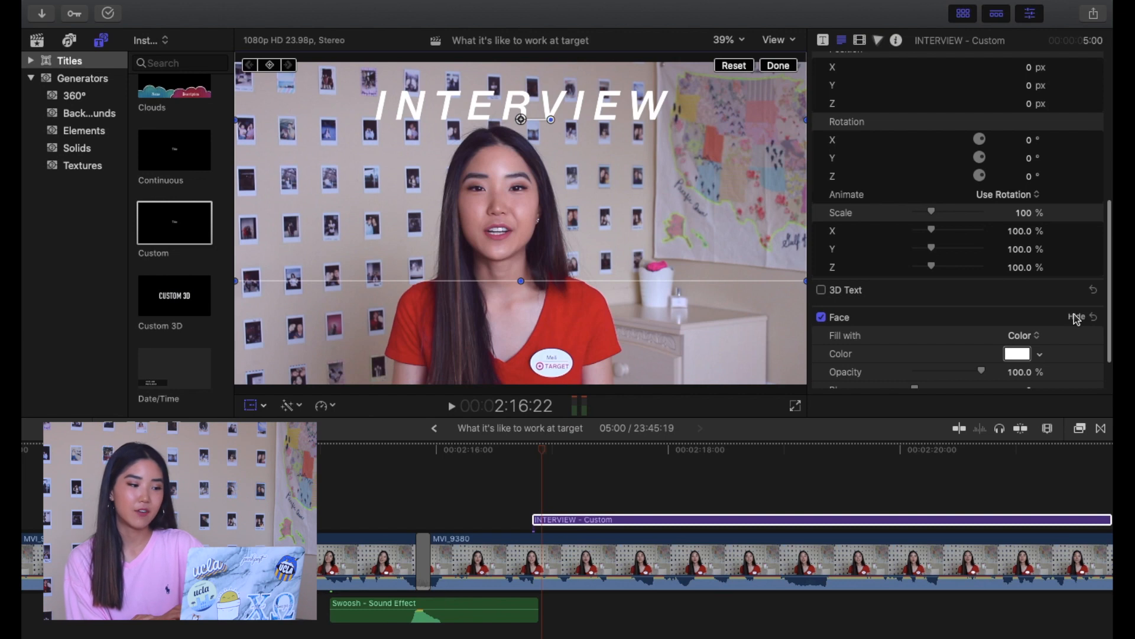
pyautogui.click(1040, 354)
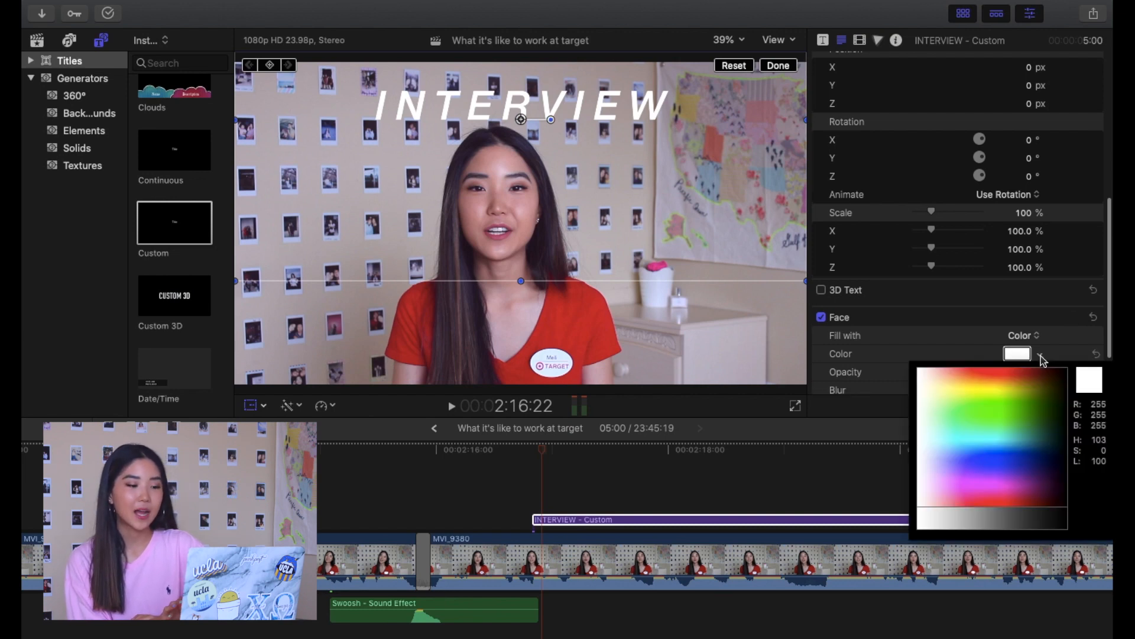
pyautogui.moveTo(1042, 367); pyautogui.dragTo(1066, 410)
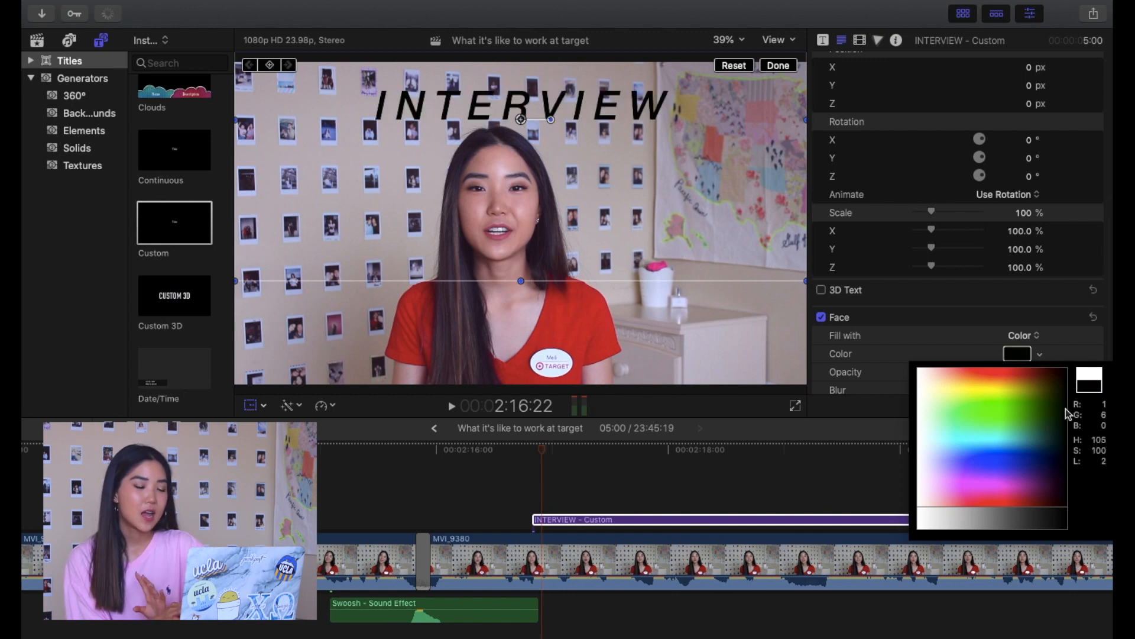
pyautogui.click(930, 424)
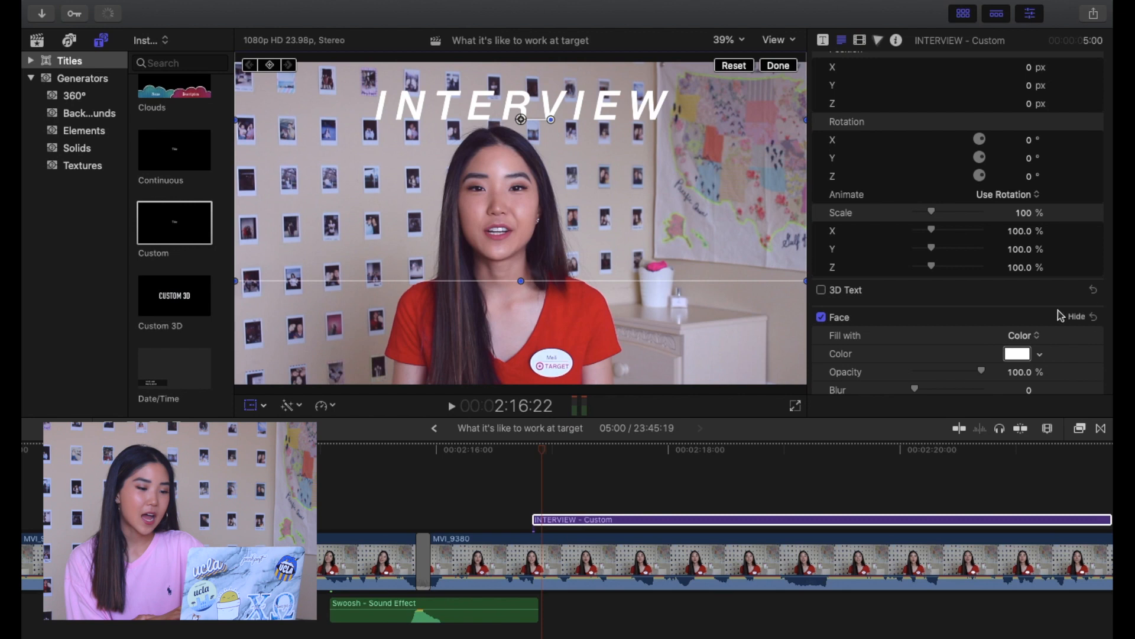
pyautogui.click(1077, 317)
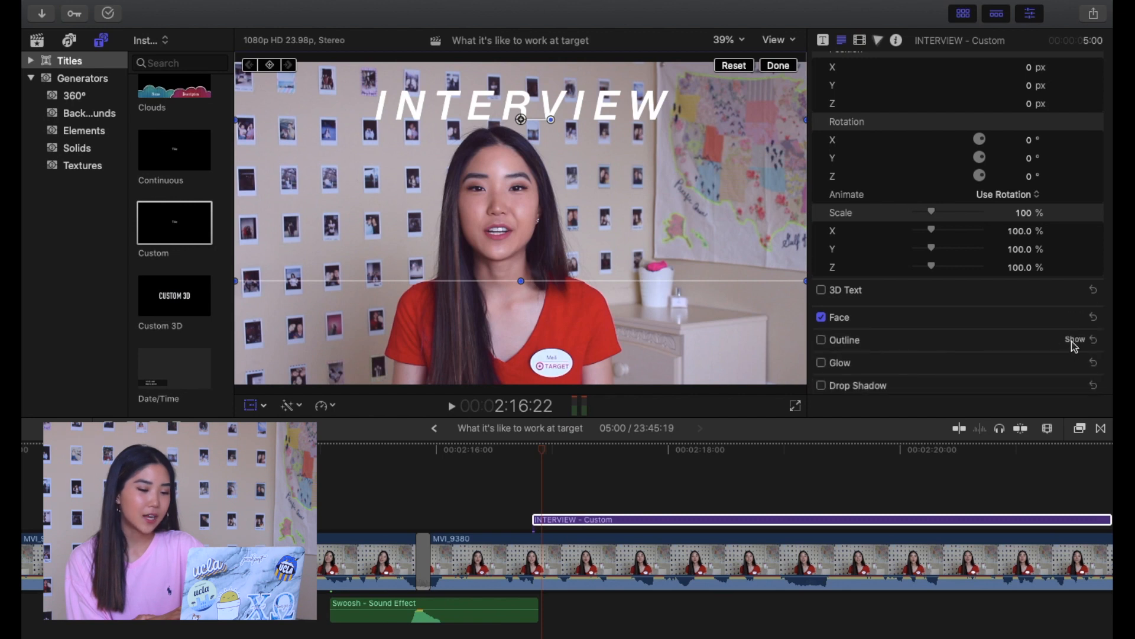
# - Try a black outline with a width of 7 on the INTERVIEW title and switch it off again
pyautogui.click(1075, 339)
pyautogui.scroll(-3, 1072, 342)
pyautogui.click(821, 270)
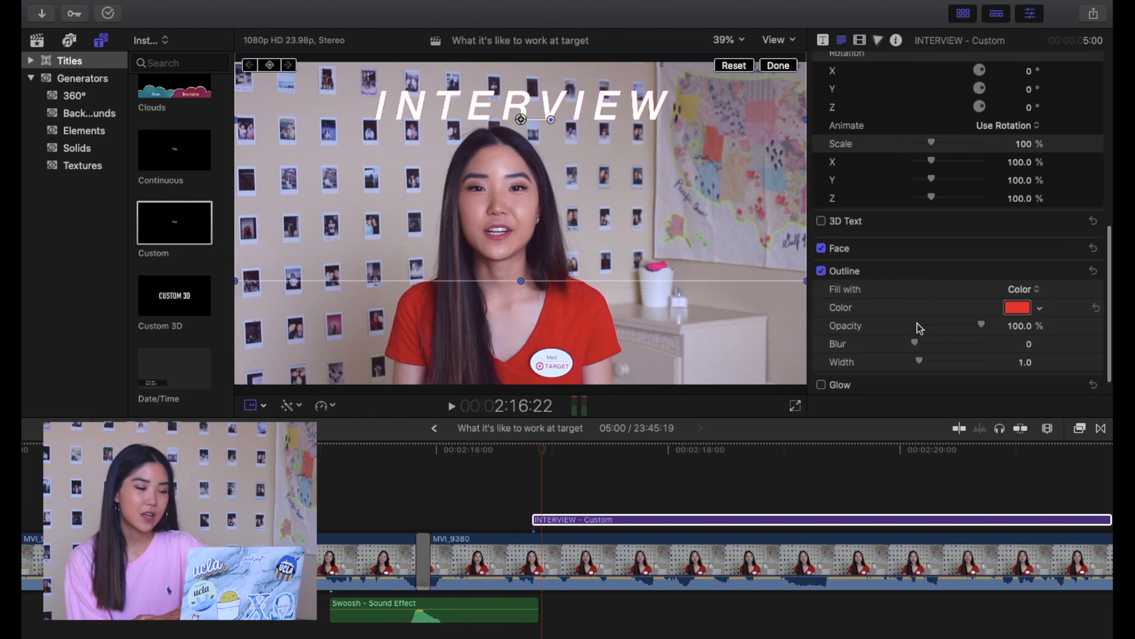
pyautogui.click(1040, 308)
pyautogui.click(1041, 362)
pyautogui.moveTo(1042, 362); pyautogui.dragTo(1062, 360)
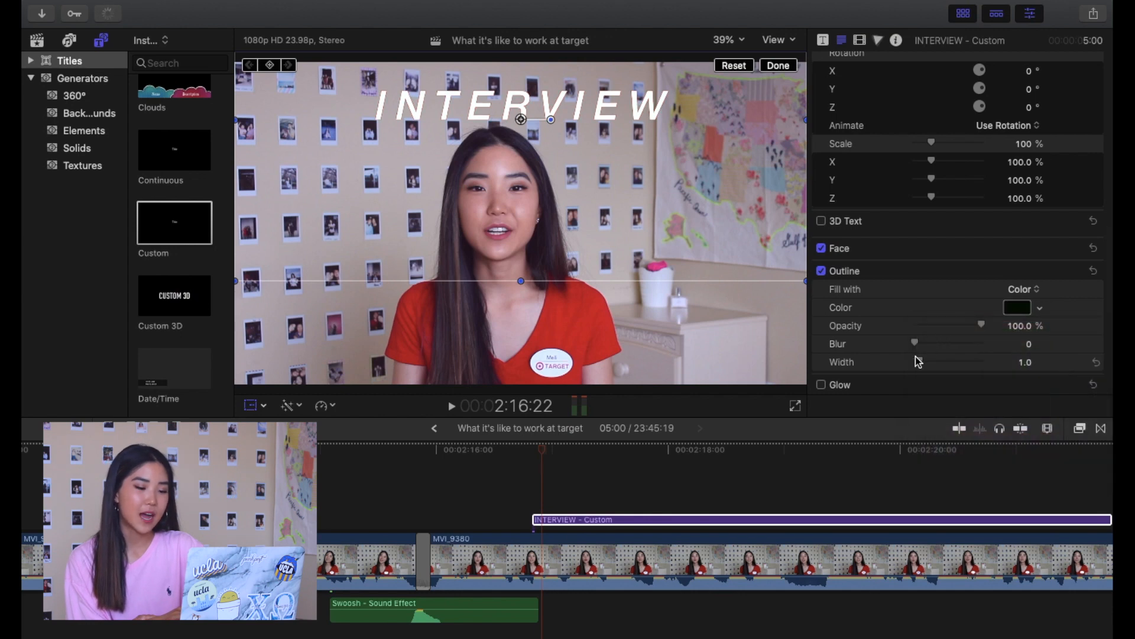
pyautogui.moveTo(927, 365); pyautogui.dragTo(952, 367)
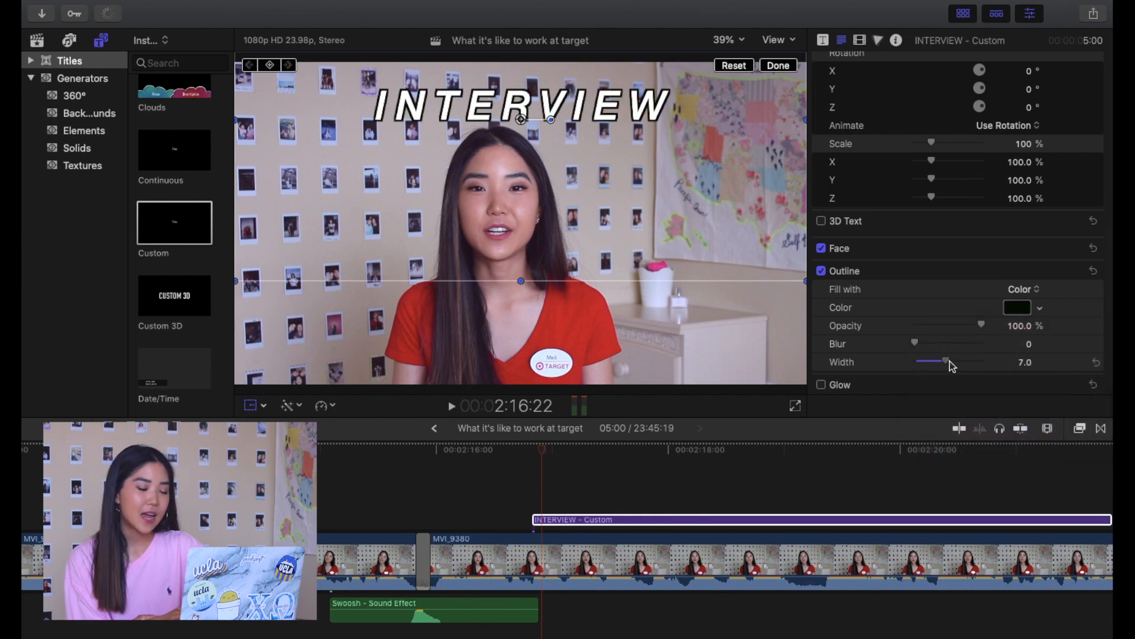
pyautogui.click(822, 272)
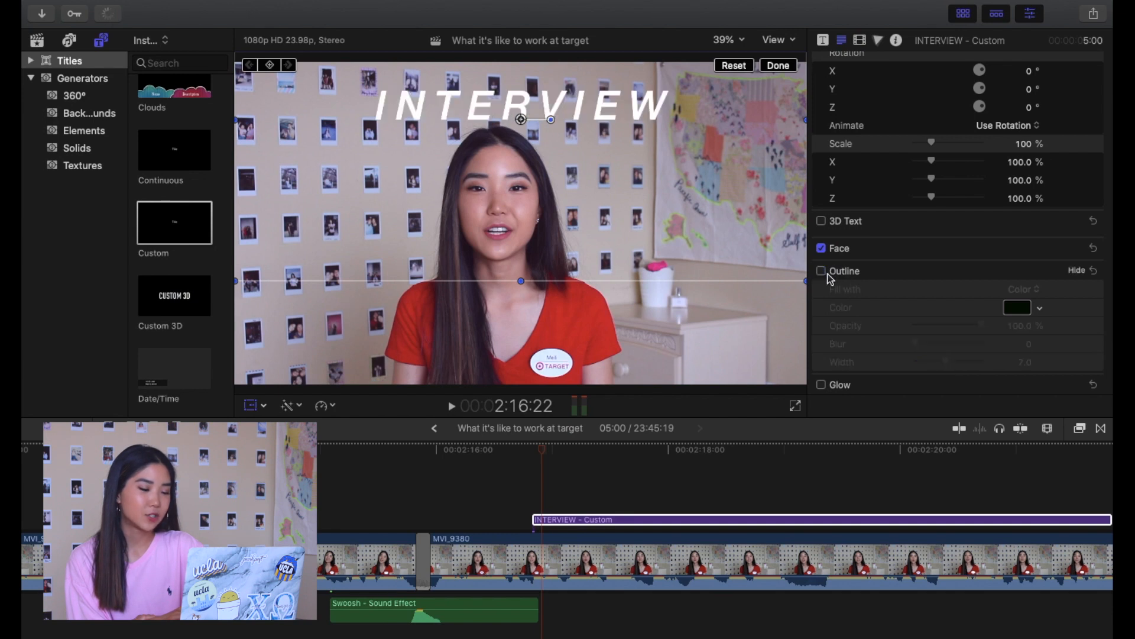
pyautogui.click(1072, 271)
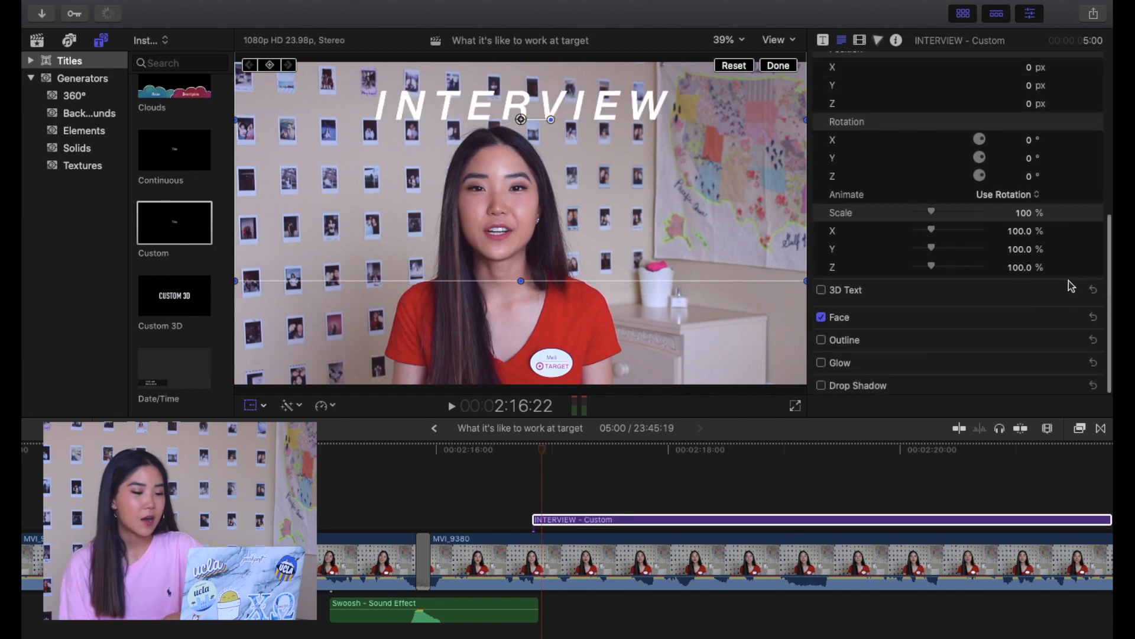
# - Add a drop shadow to the title with a distance of 13 and 100% opacity, and view the result full screen
pyautogui.click(821, 386)
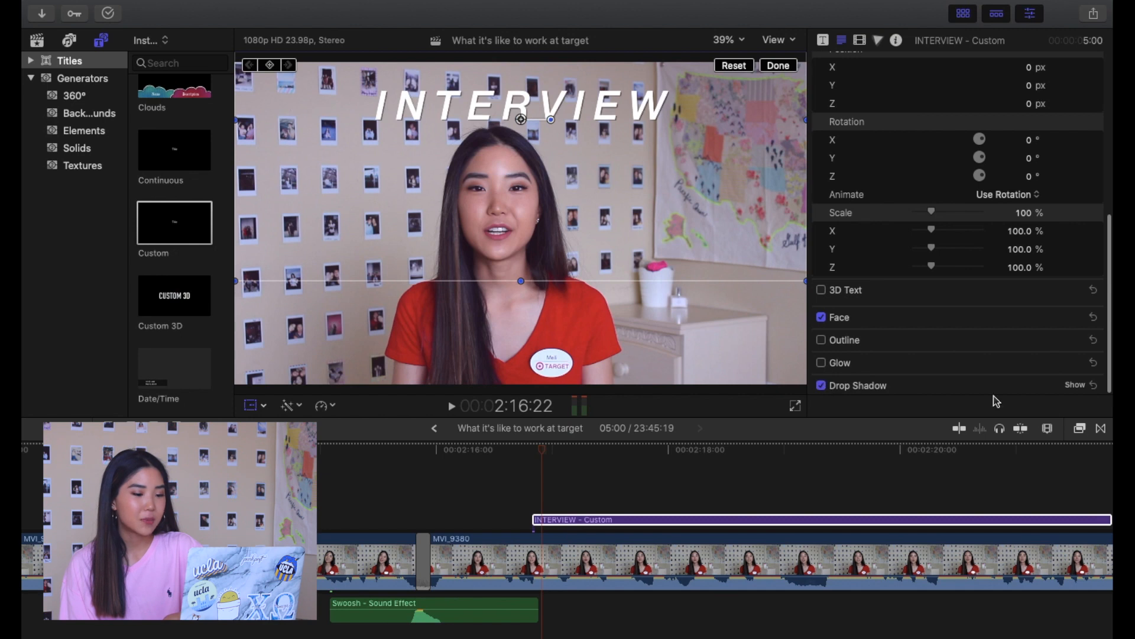
pyautogui.click(1075, 385)
pyautogui.scroll(-5, 1046, 361)
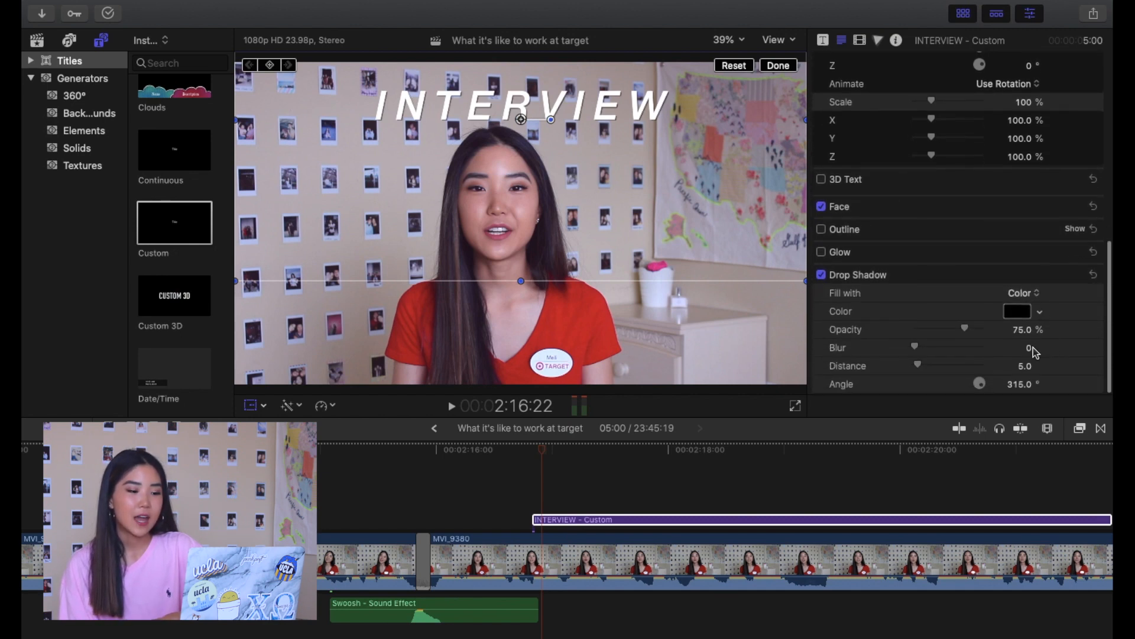
pyautogui.moveTo(919, 368); pyautogui.dragTo(925, 366)
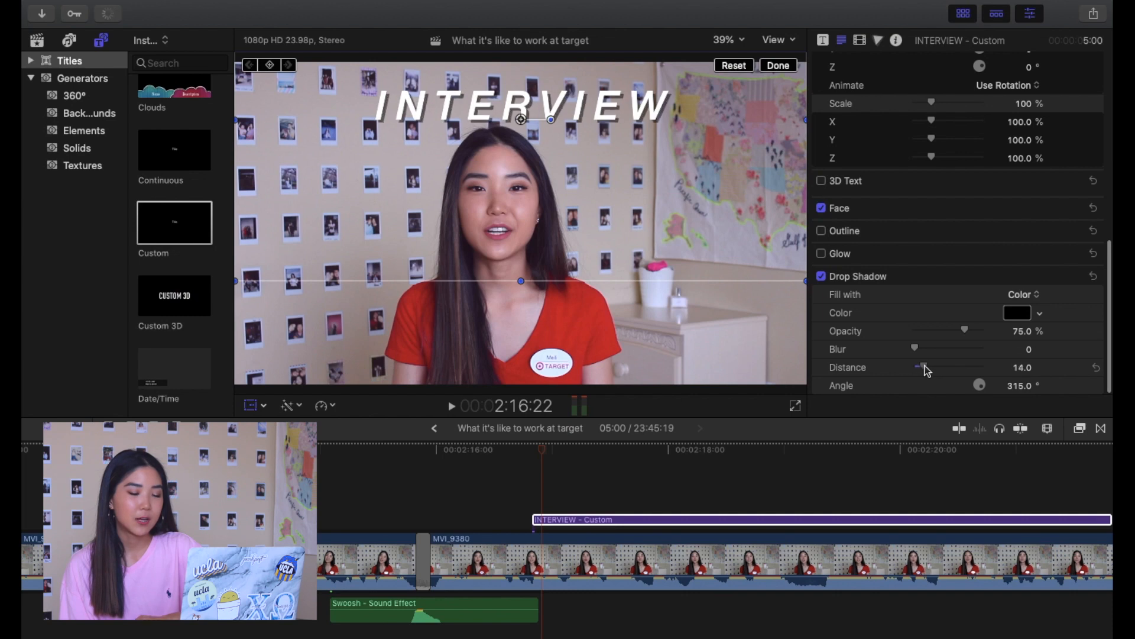
pyautogui.moveTo(966, 331); pyautogui.dragTo(986, 336)
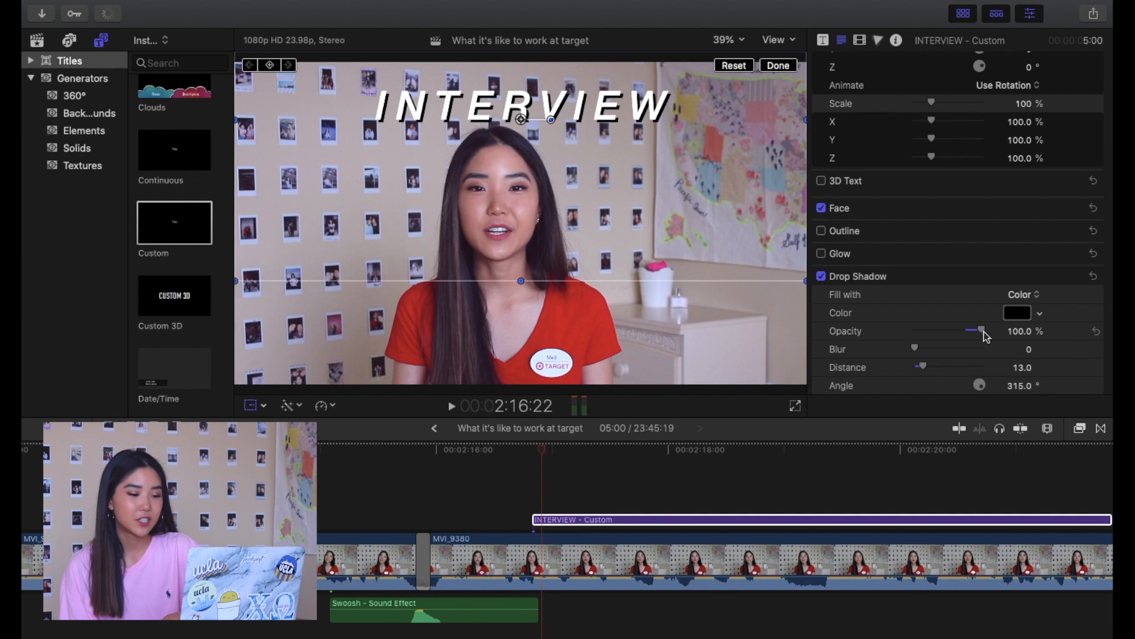
pyautogui.click(796, 406)
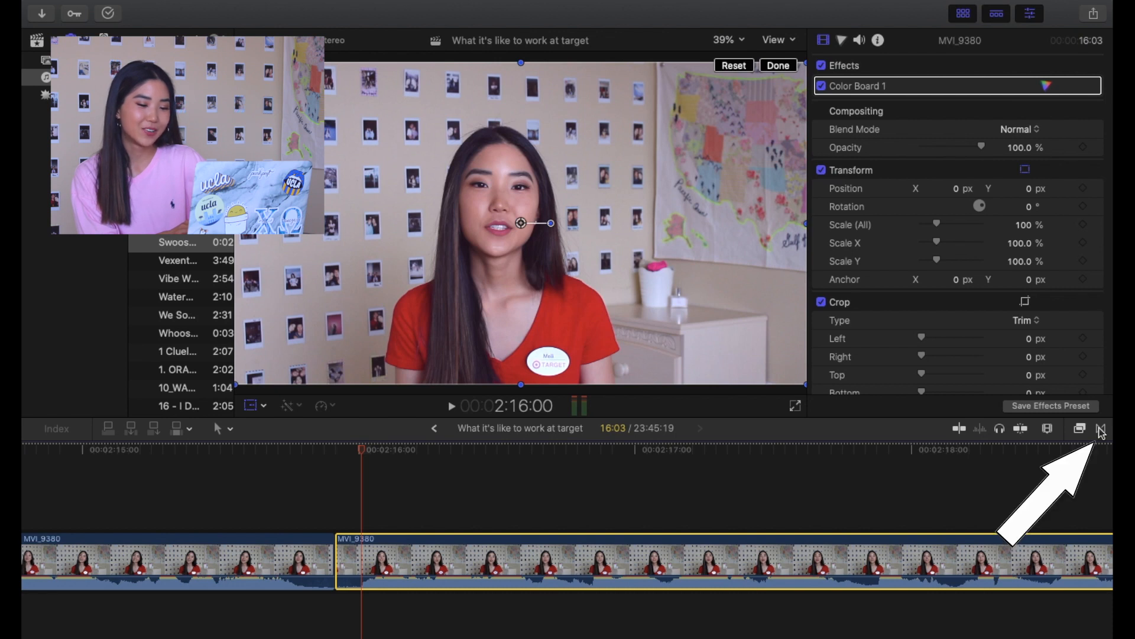
# - Add a Slide transition between the two MVI_9380 clips near 2:16 and shorten it to about 3 frames
pyautogui.click(1101, 430)
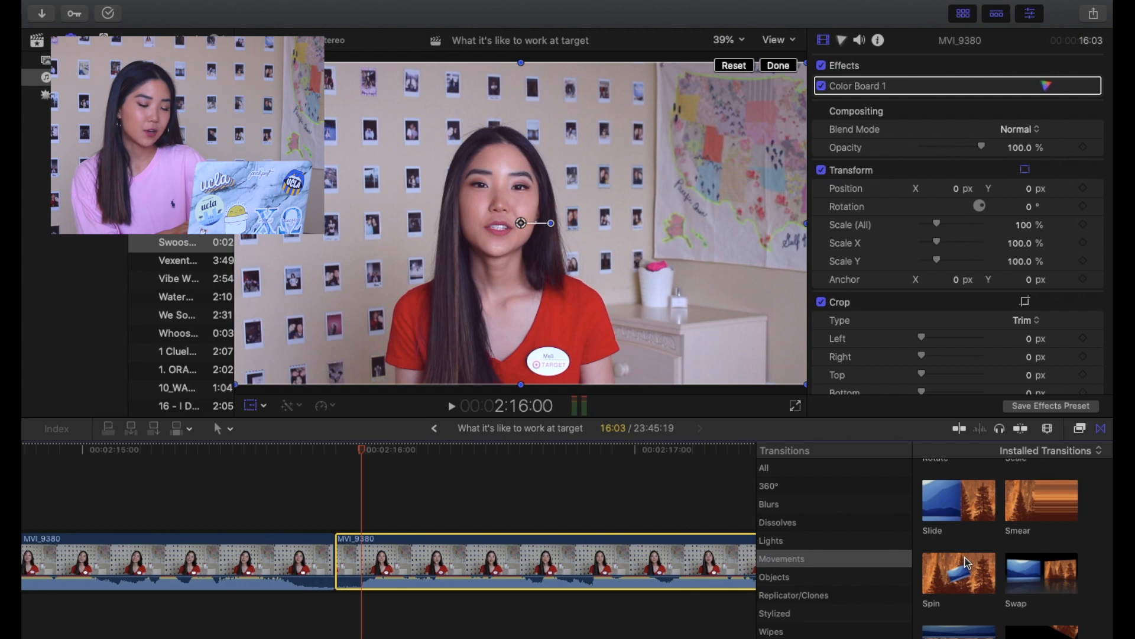
pyautogui.moveTo(959, 502); pyautogui.dragTo(335, 562)
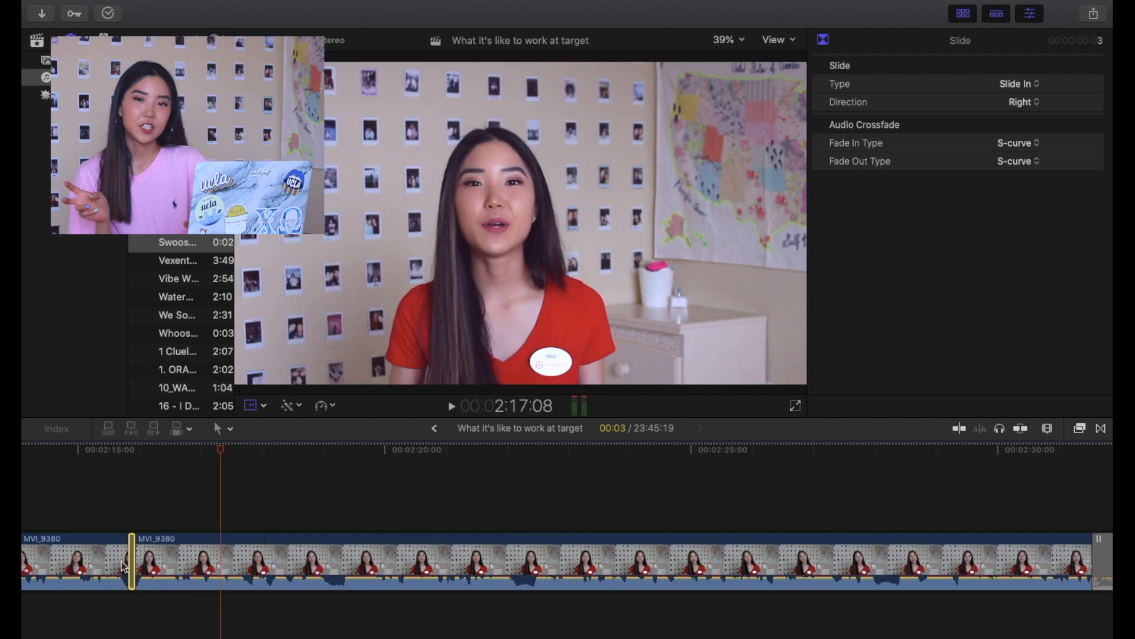
pyautogui.hscroll(3, 299, 557)
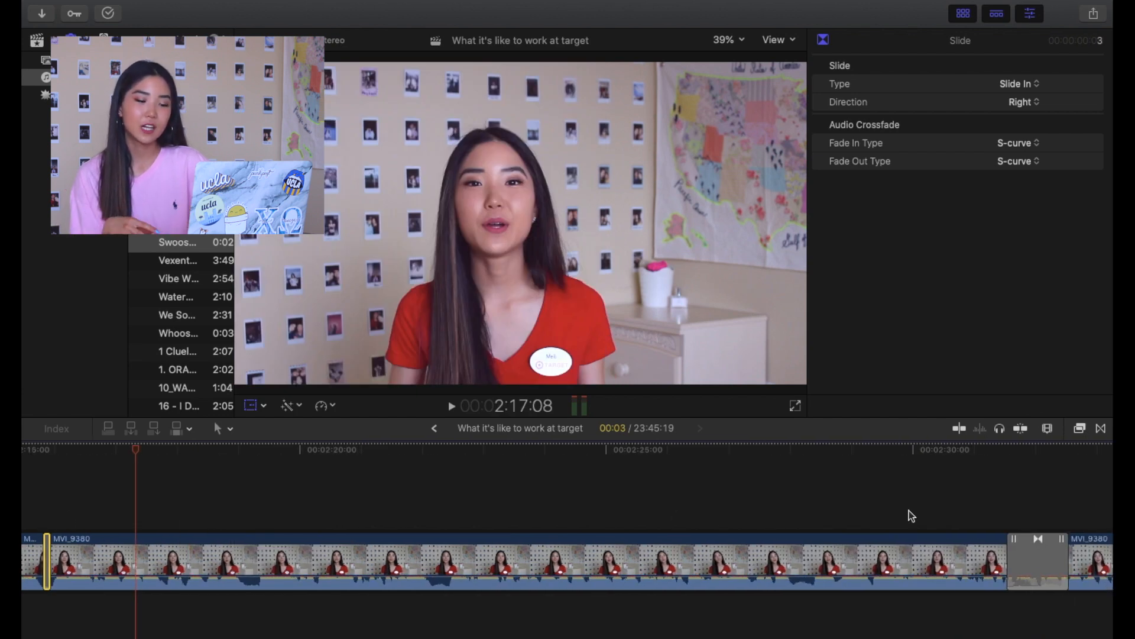
pyautogui.click(1037, 560)
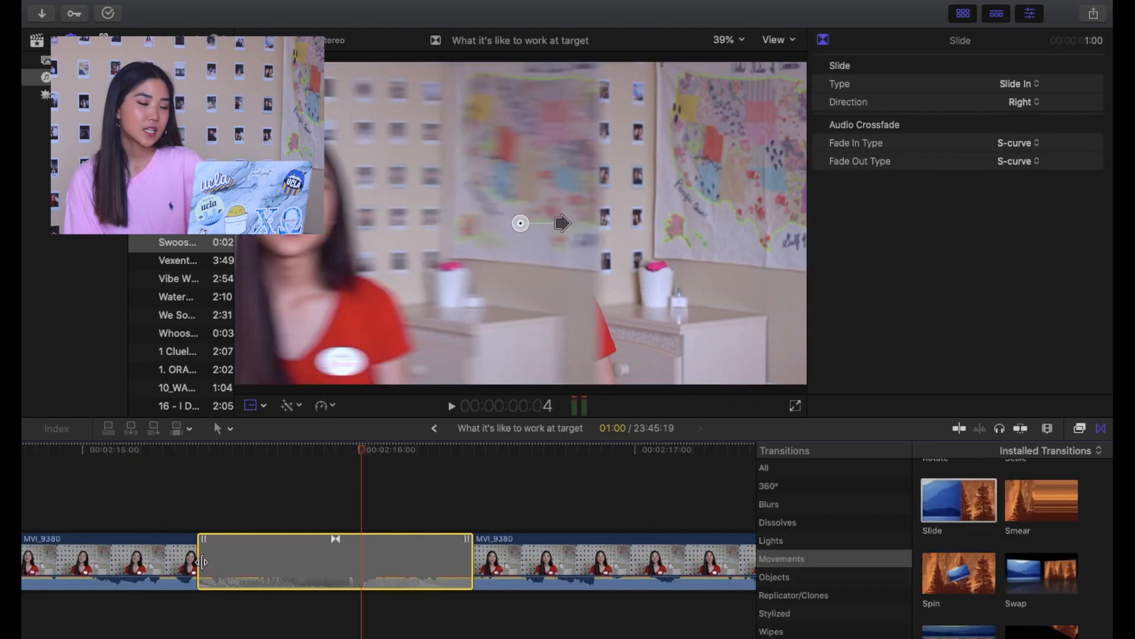
pyautogui.moveTo(204, 564); pyautogui.dragTo(300, 583)
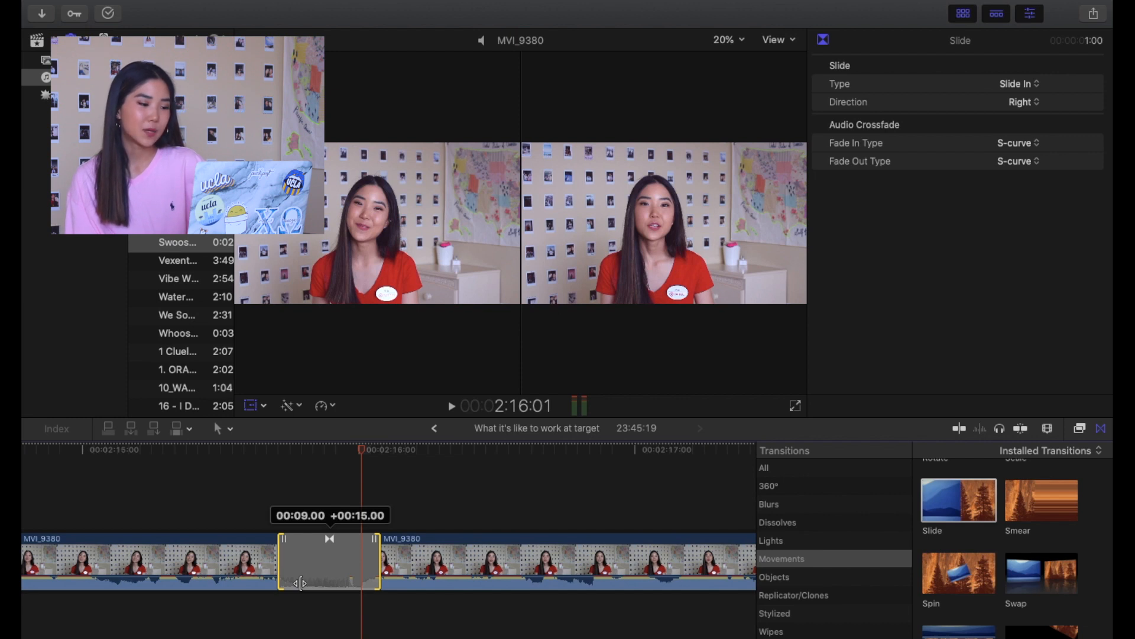
pyautogui.moveTo(300, 583); pyautogui.dragTo(316, 584)
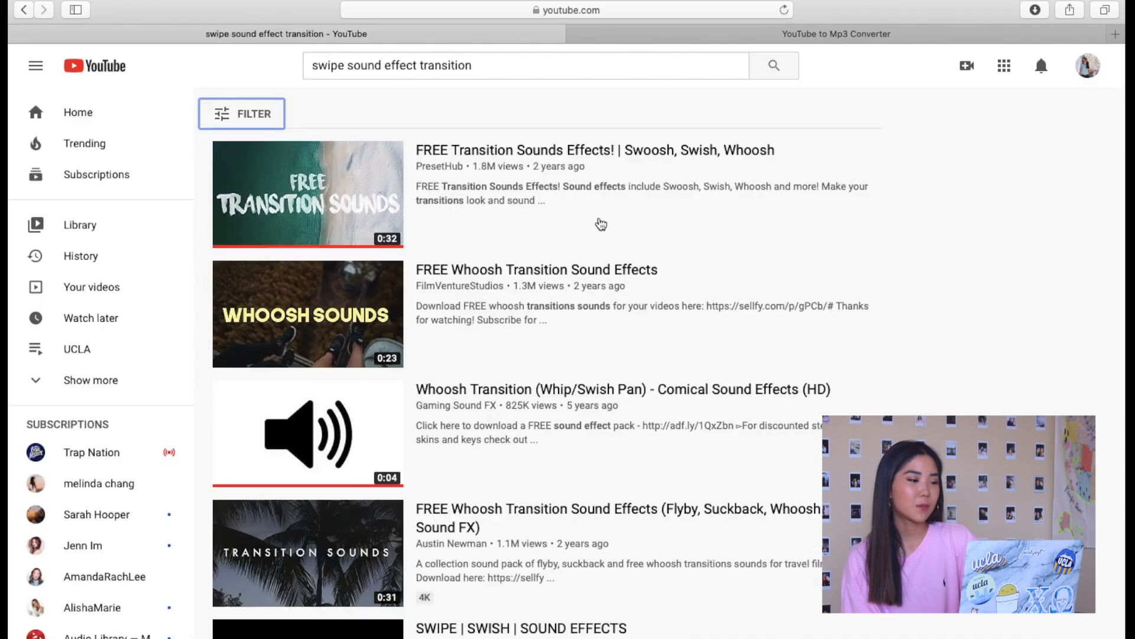
# - In the browser, preview the YouTube video "Whoosh Transition (Whip/Swish Pan)" and look at the open YtMp3 converter page
pyautogui.click(324, 428)
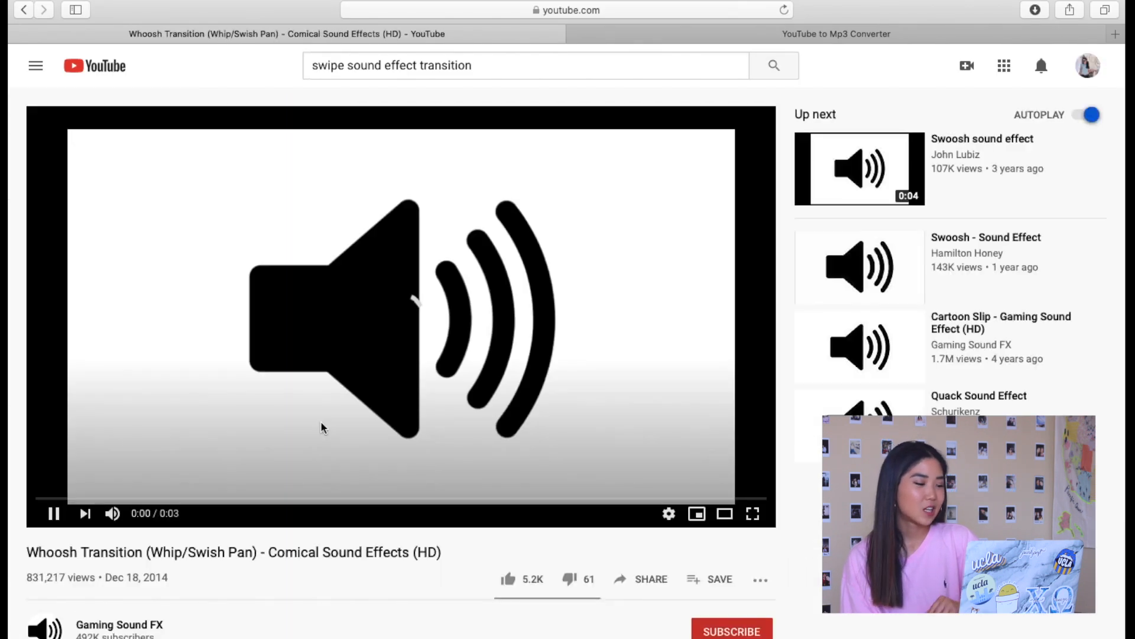
pyautogui.click(466, 339)
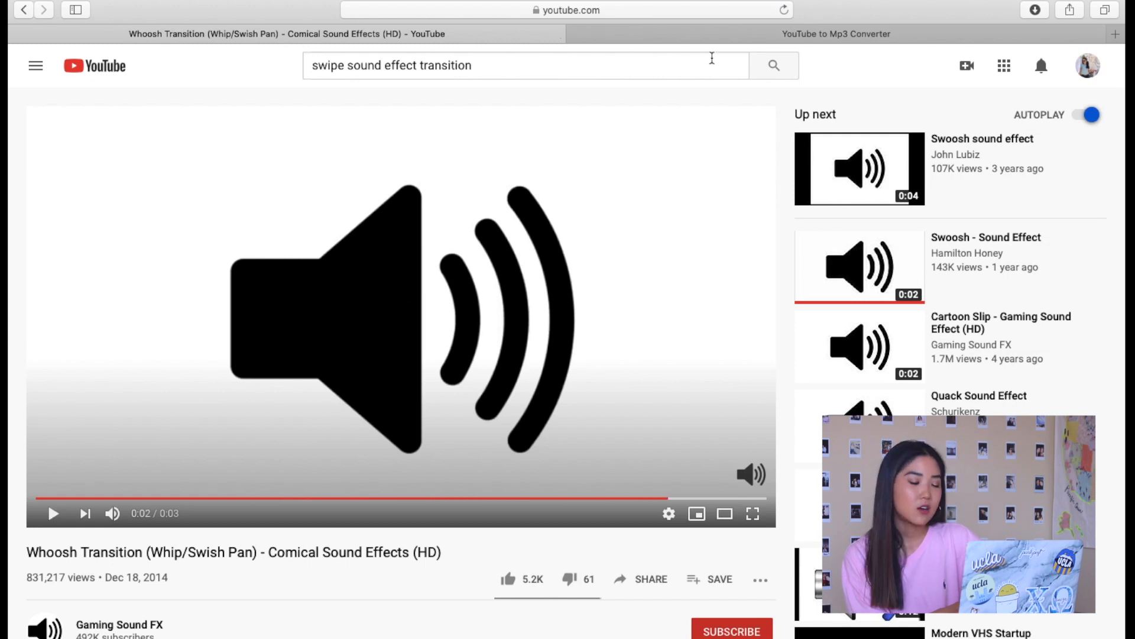
pyautogui.click(723, 38)
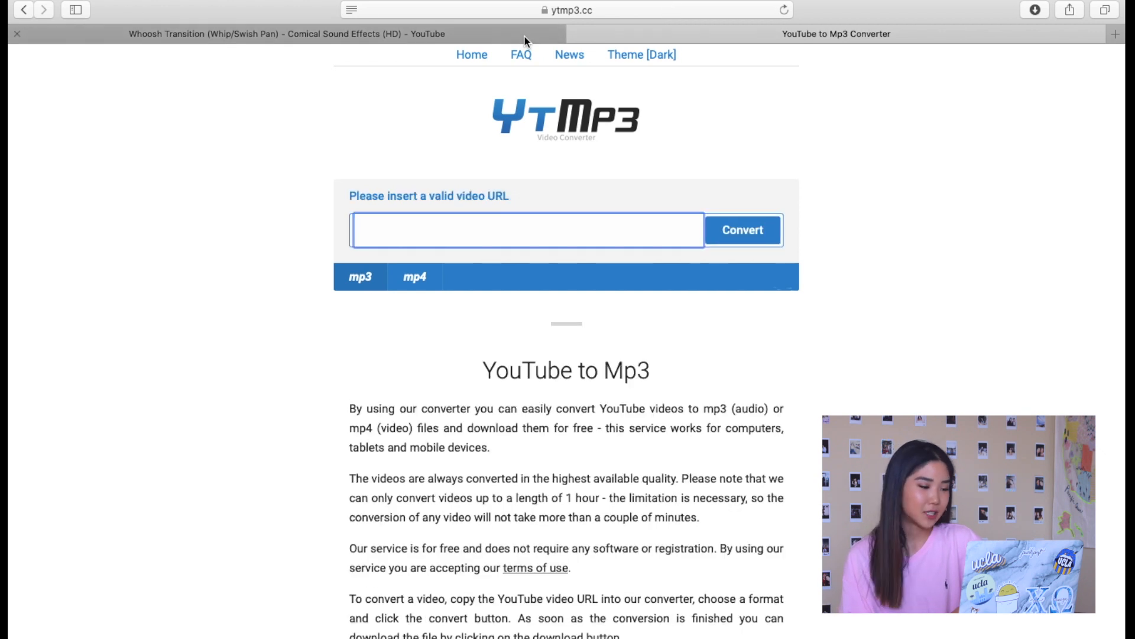
pyautogui.click(524, 34)
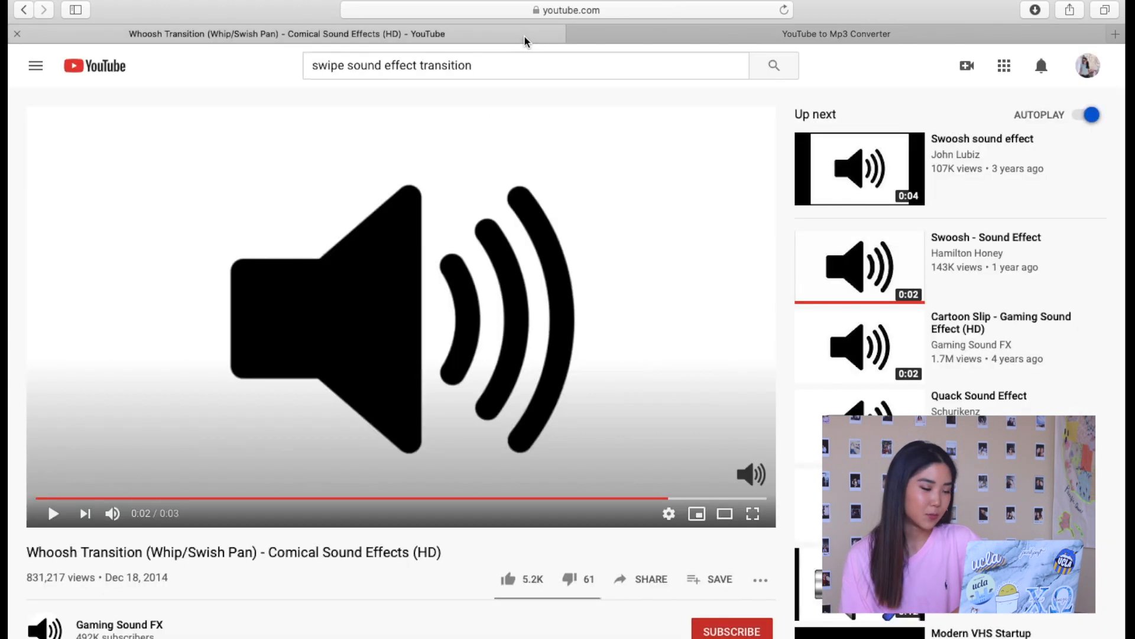
# - Copy the Whoosh Transition video's URL into the YtMp3 converter and start the mp3 conversion
pyautogui.rightClick(621, 12)
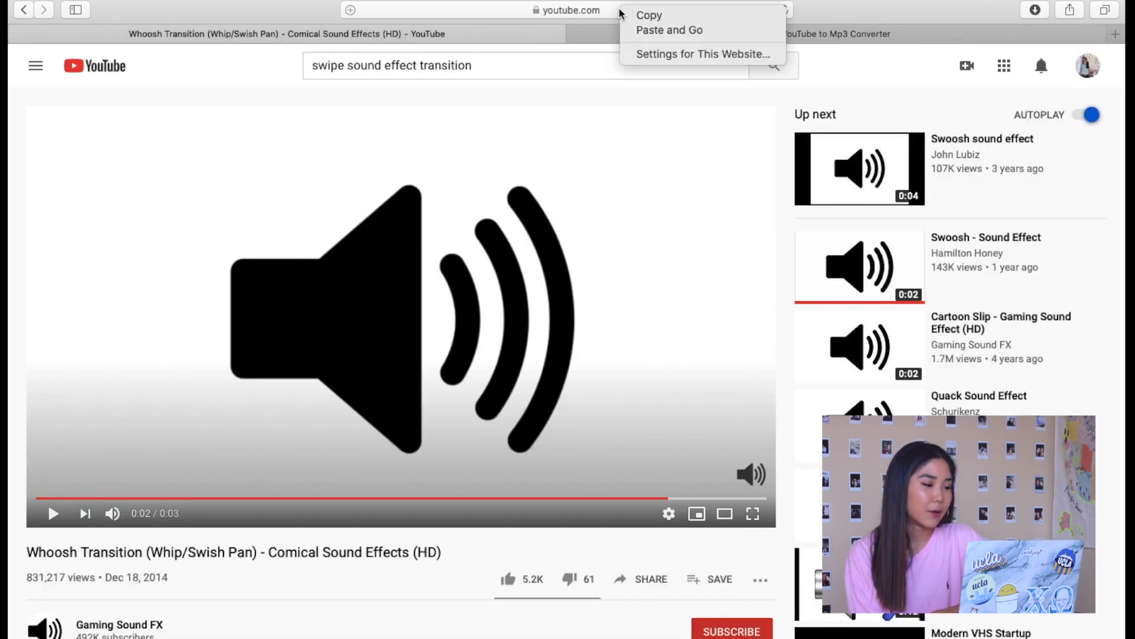
pyautogui.click(649, 15)
pyautogui.click(753, 34)
pyautogui.press('super+v')
pyautogui.click(744, 226)
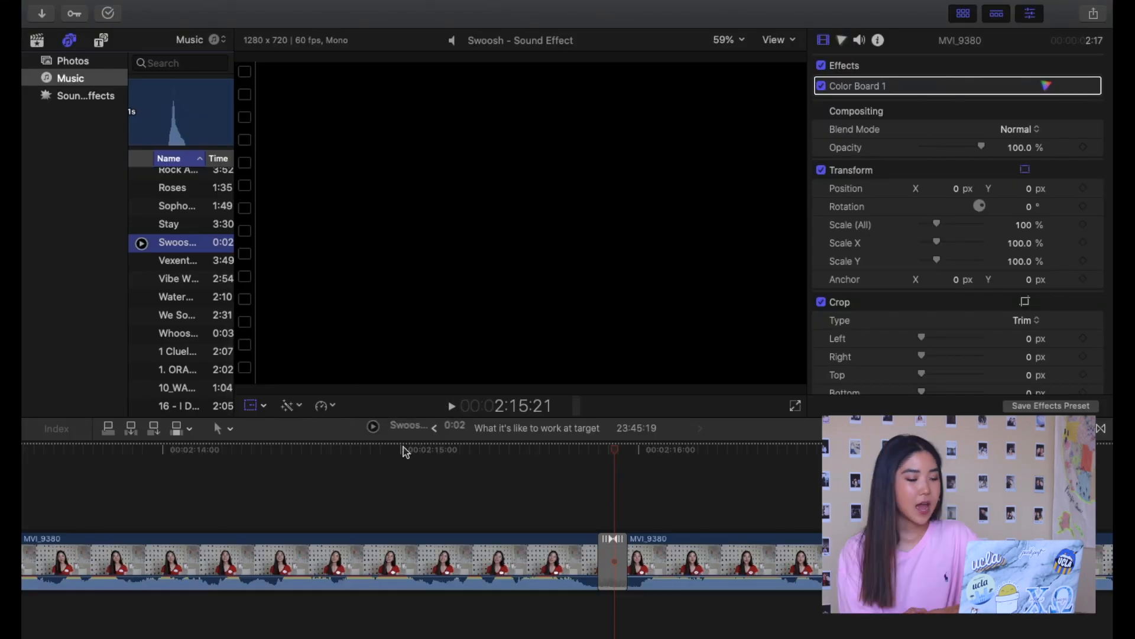
# - In Final Cut Pro, add the "Swoosh - Sound Effect" beneath the slide transition near 2:16, align its peak with the transition and play it back
pyautogui.moveTo(406, 452); pyautogui.dragTo(458, 616)
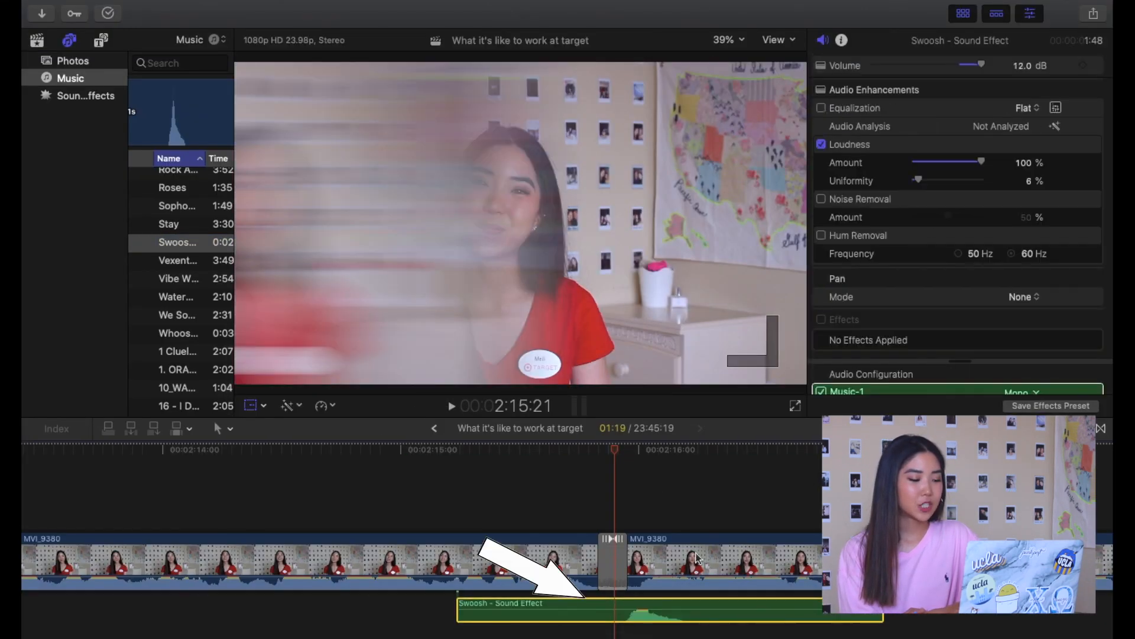
pyautogui.moveTo(680, 605); pyautogui.dragTo(678, 606)
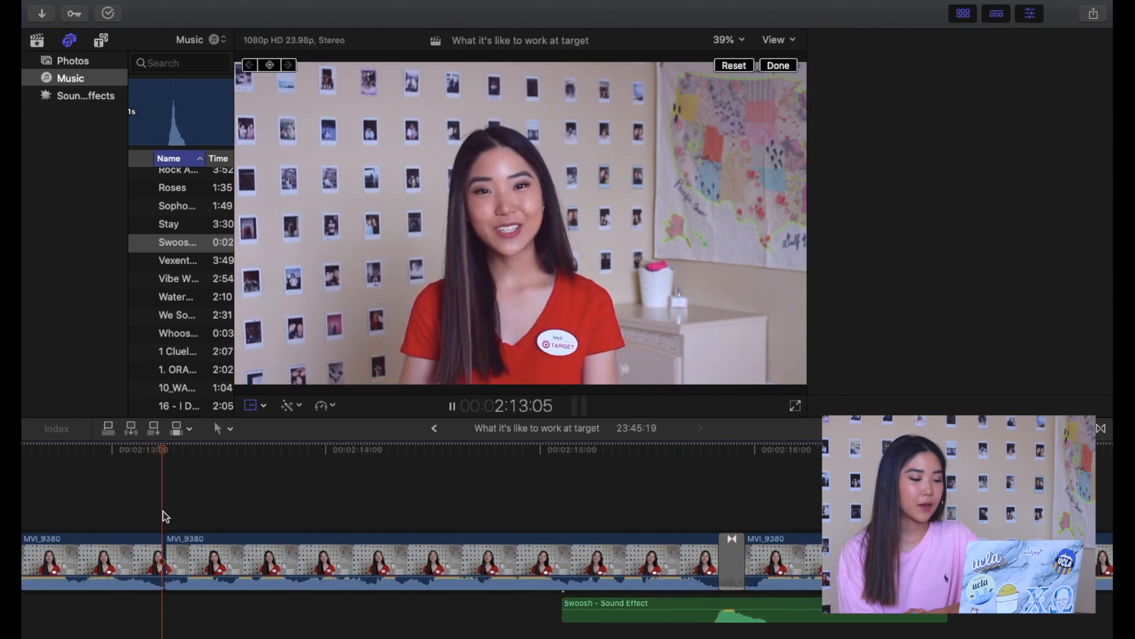
pyautogui.press('space')
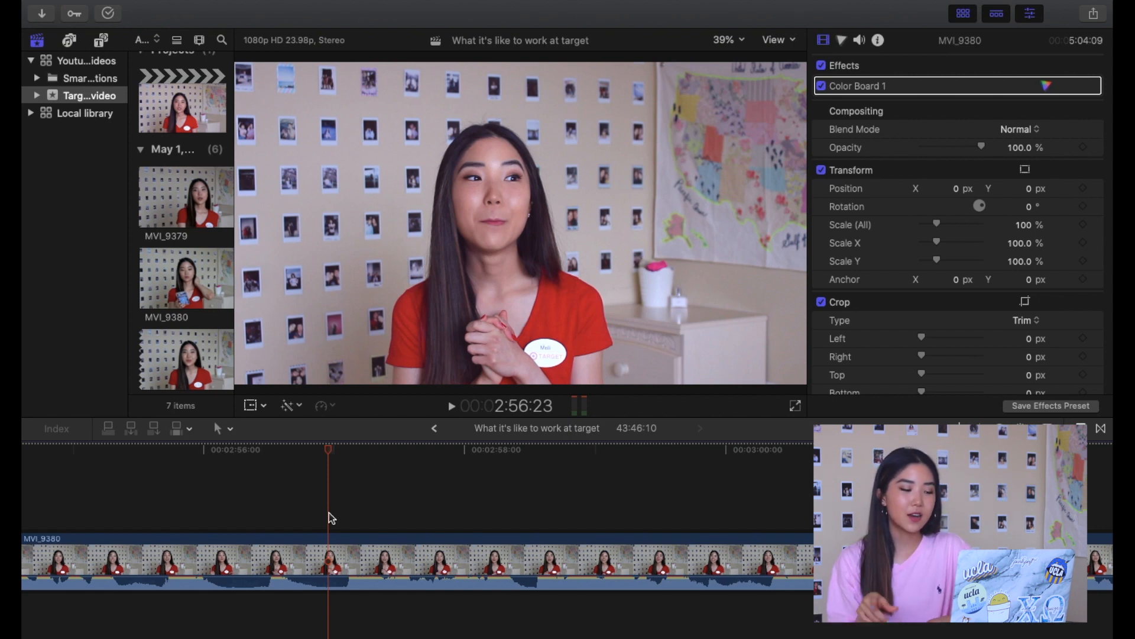
# - Split the MVI_9380 clip at 2:56:23 and again shortly after 2:58 to isolate a short segment, checking the cuts in playback
pyautogui.press('super+b')
pyautogui.press('space')
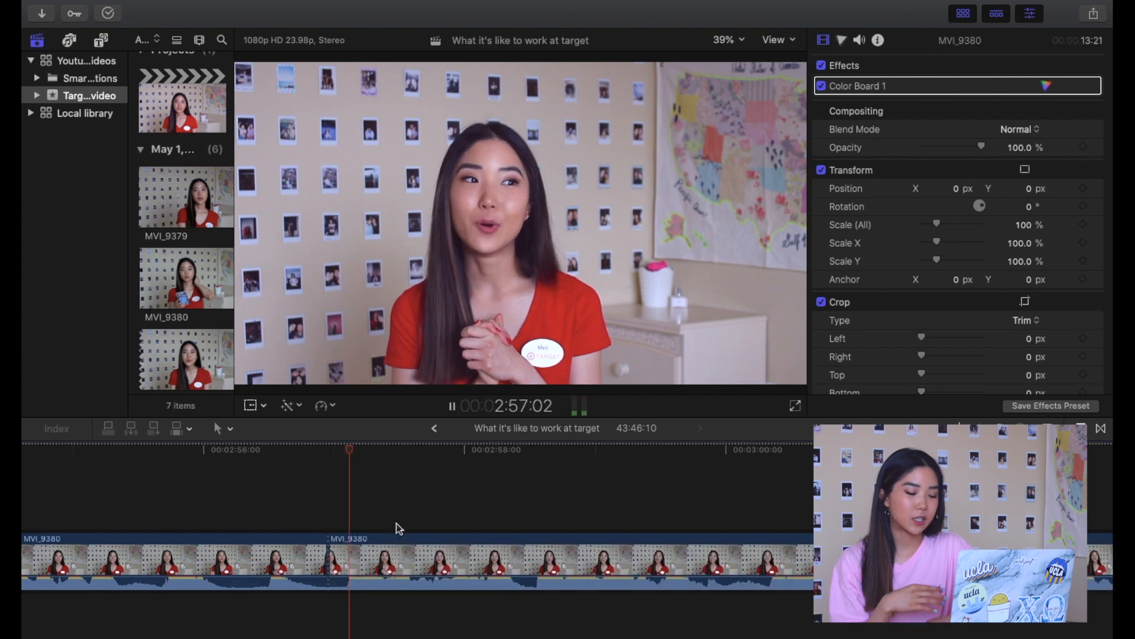
pyautogui.press('space')
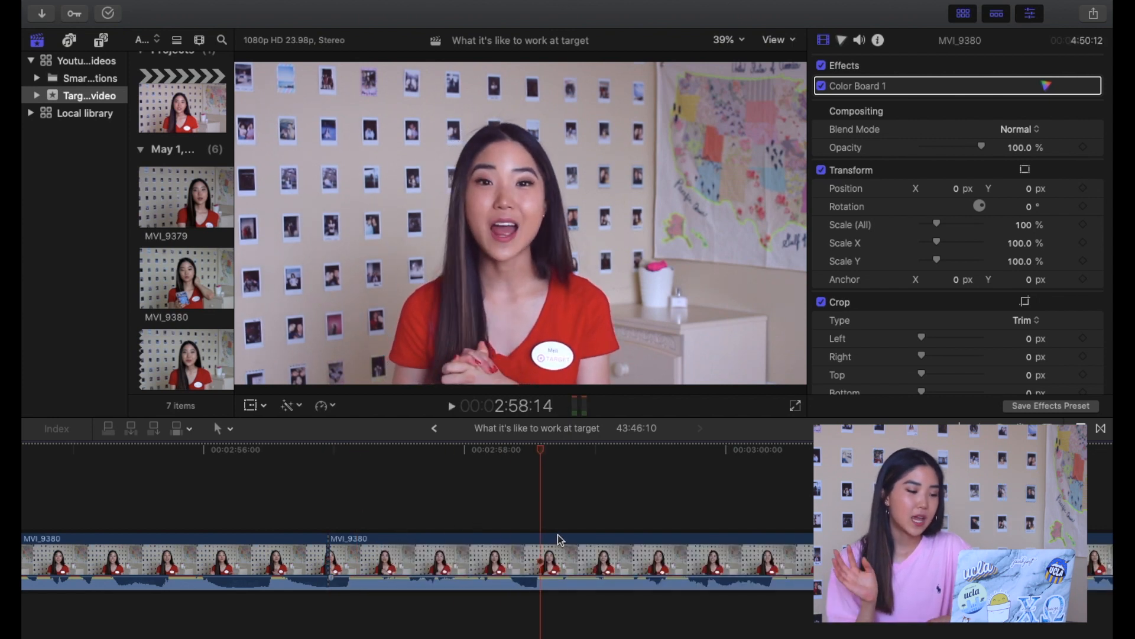
pyautogui.click(530, 520)
pyautogui.press('super+b')
pyautogui.press('space')
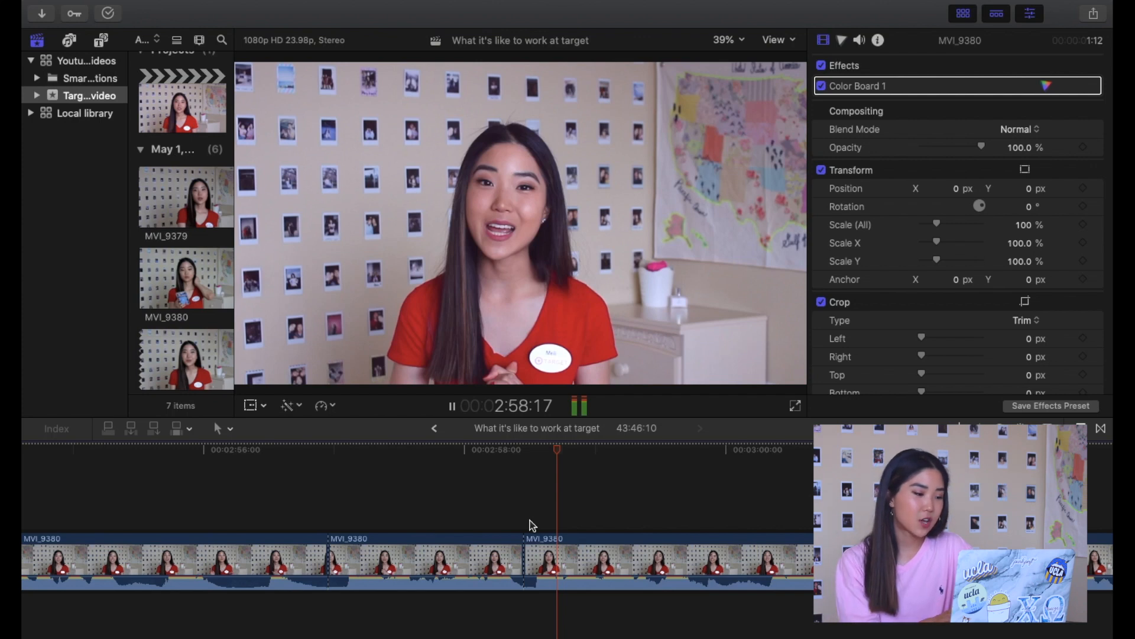
# - Enlarge the isolated MVI_9380 segment with the Transform tool and play the zoomed-in section
pyautogui.click(427, 550)
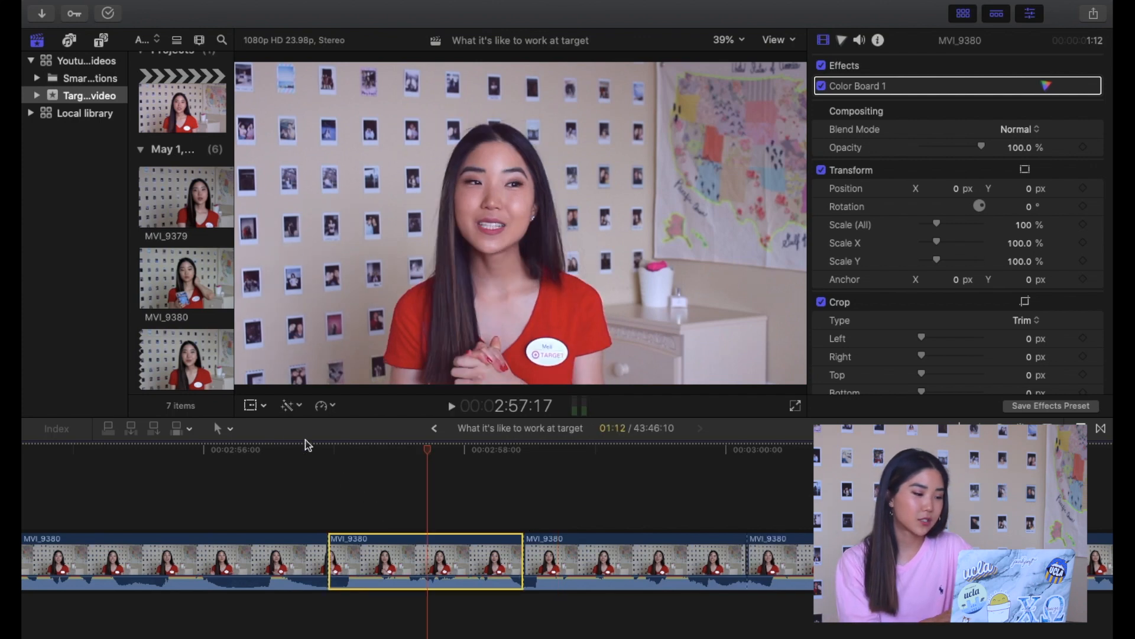
pyautogui.click(274, 417)
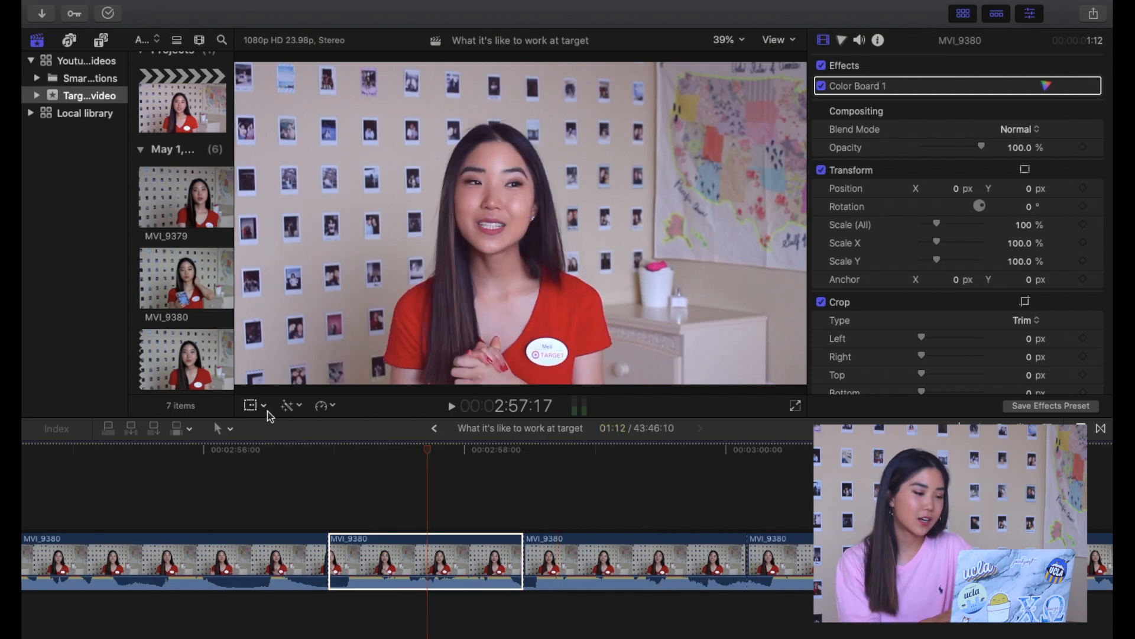
pyautogui.click(265, 407)
pyautogui.click(283, 423)
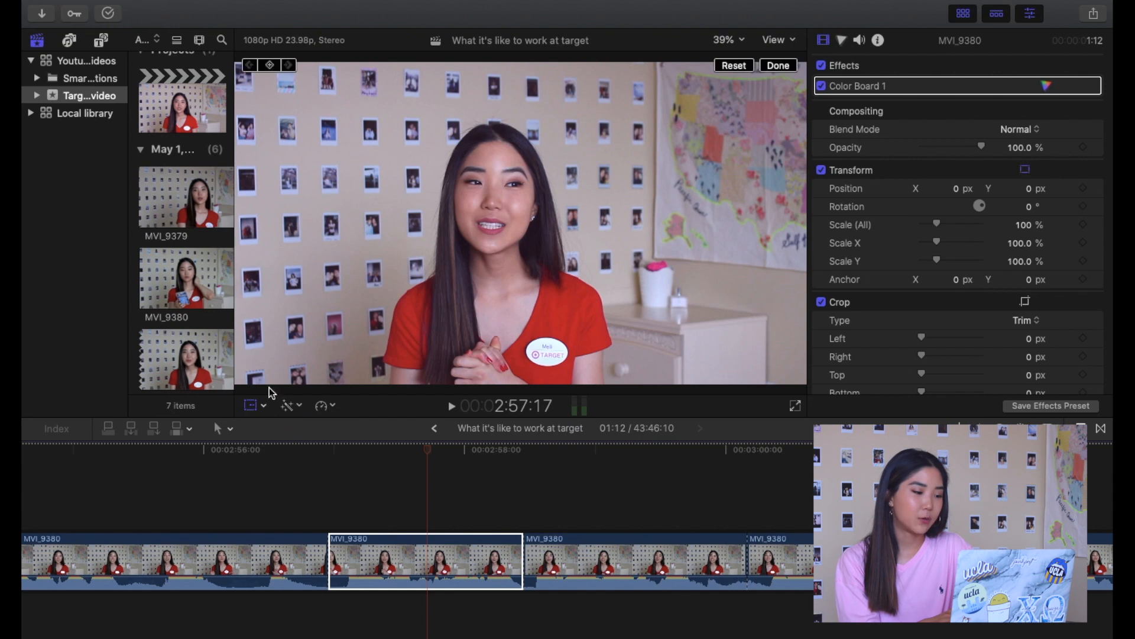
pyautogui.moveTo(236, 381); pyautogui.dragTo(203, 408)
pyautogui.click(300, 498)
pyautogui.press('space')
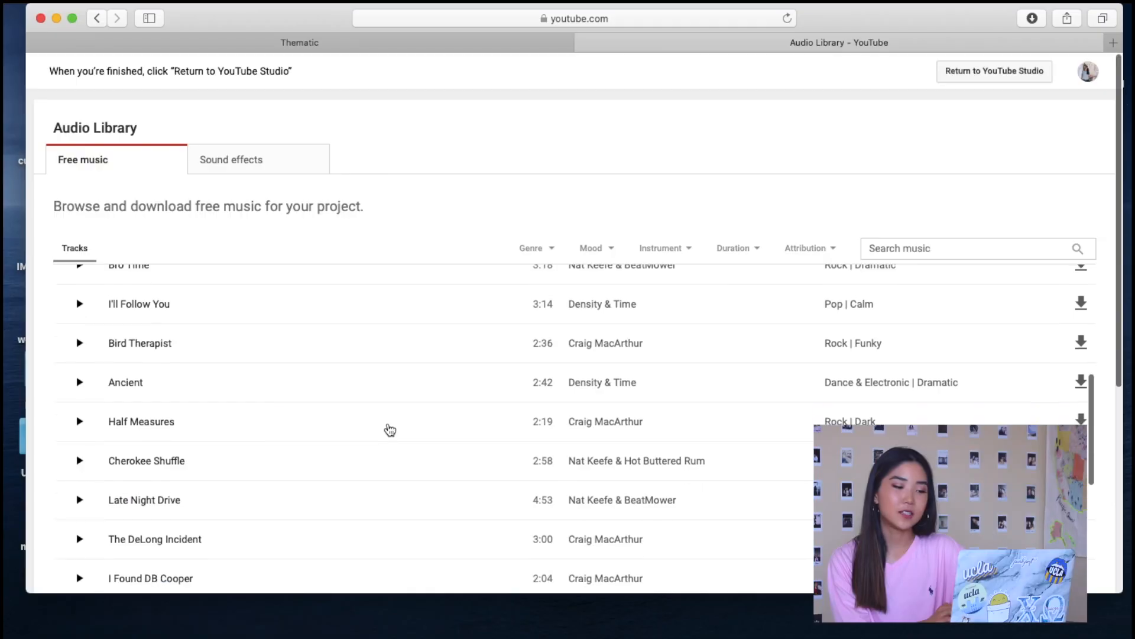
# - In the browser, look over the Thematic home page, the free tracks in YouTube's Audio Library and its Sound effects section
pyautogui.scroll(-5, 388, 428)
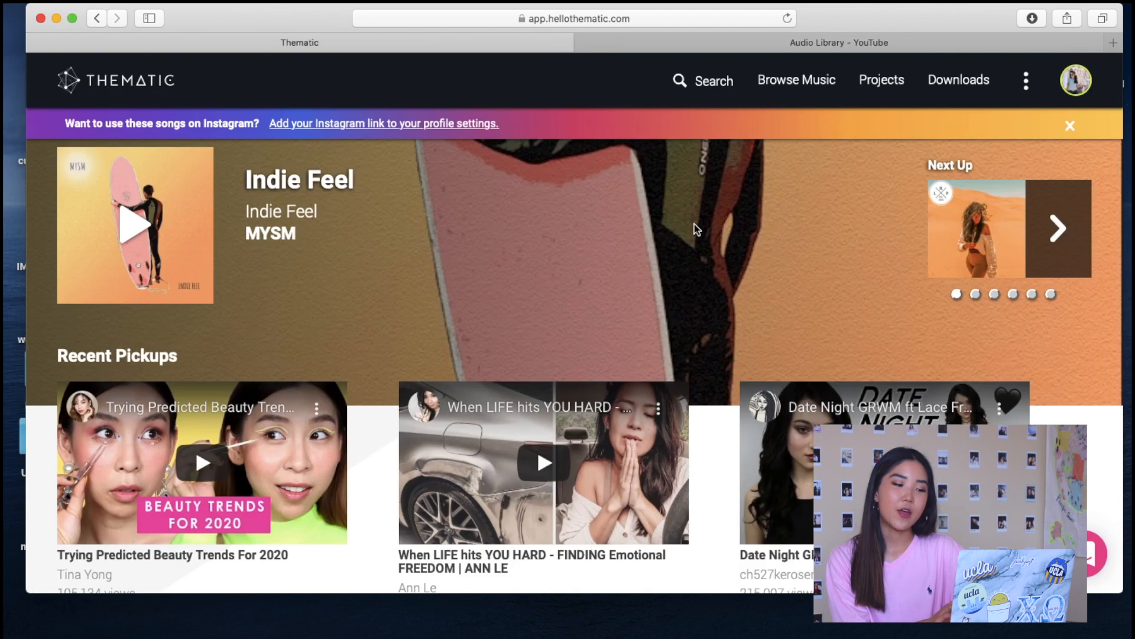
pyautogui.scroll(-3, 695, 227)
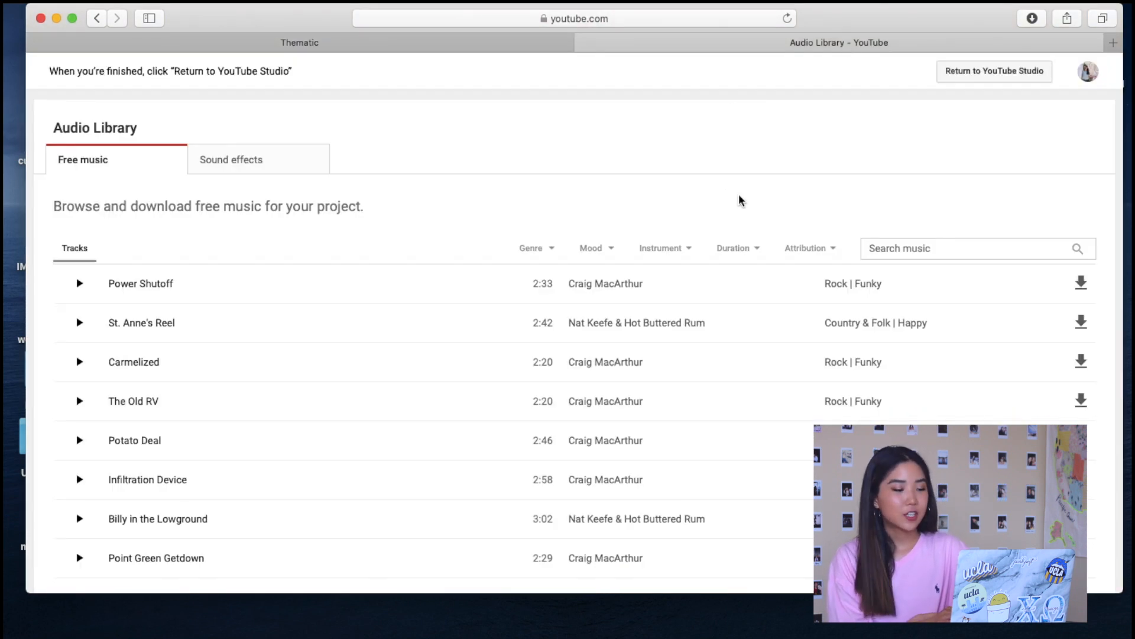
pyautogui.scroll(-6, 388, 428)
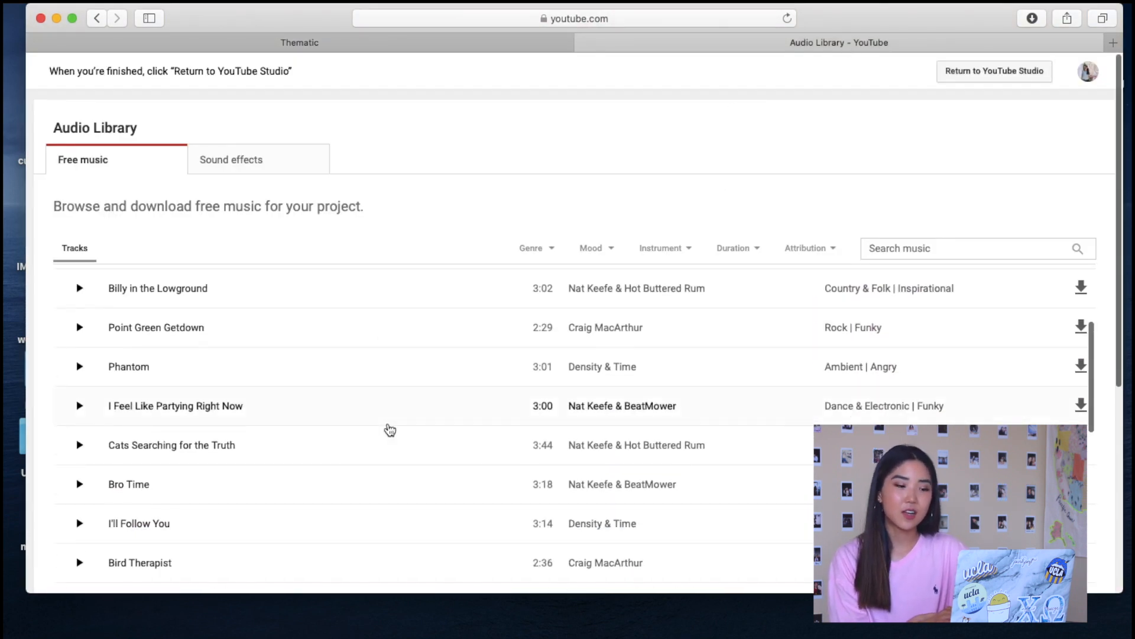
pyautogui.scroll(-8, 390, 429)
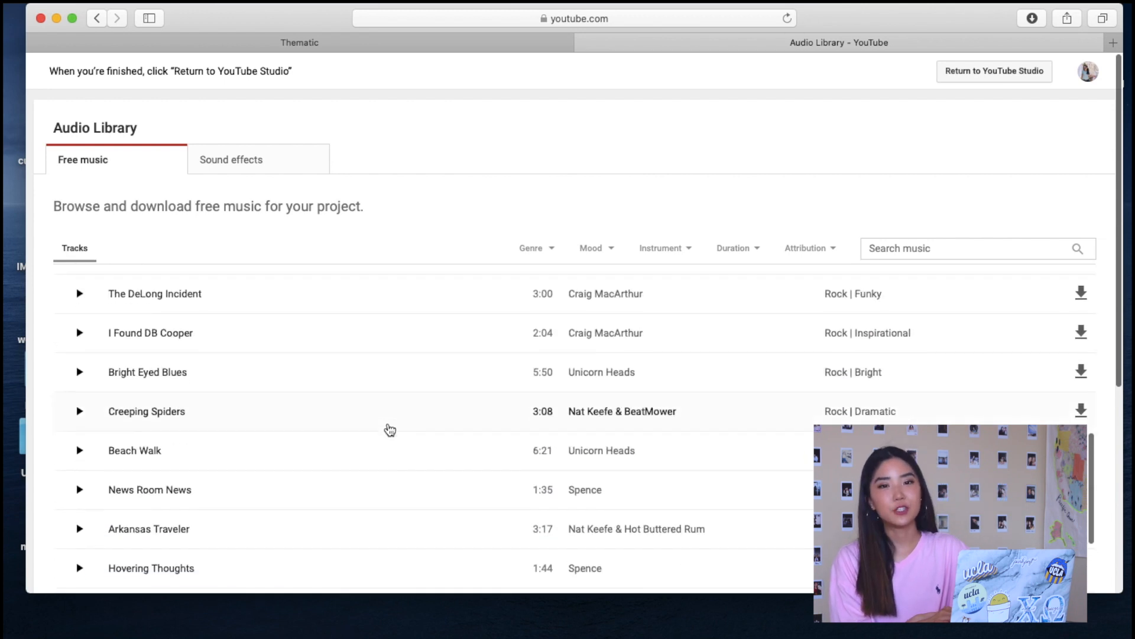
pyautogui.scroll(-3, 390, 429)
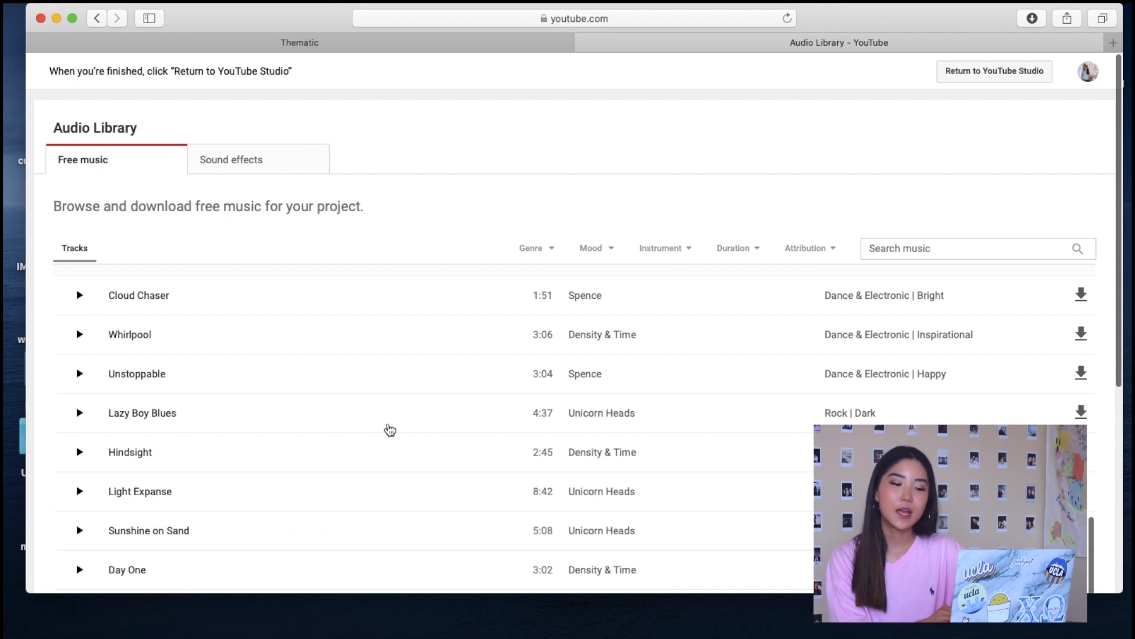
pyautogui.scroll(-3, 389, 429)
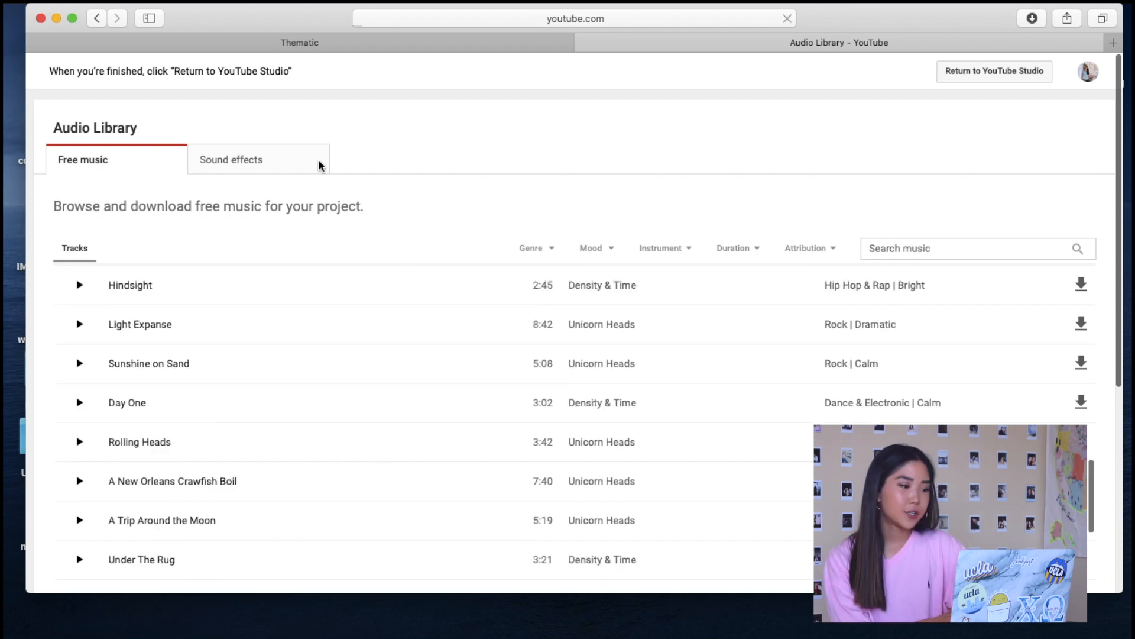
pyautogui.click(317, 172)
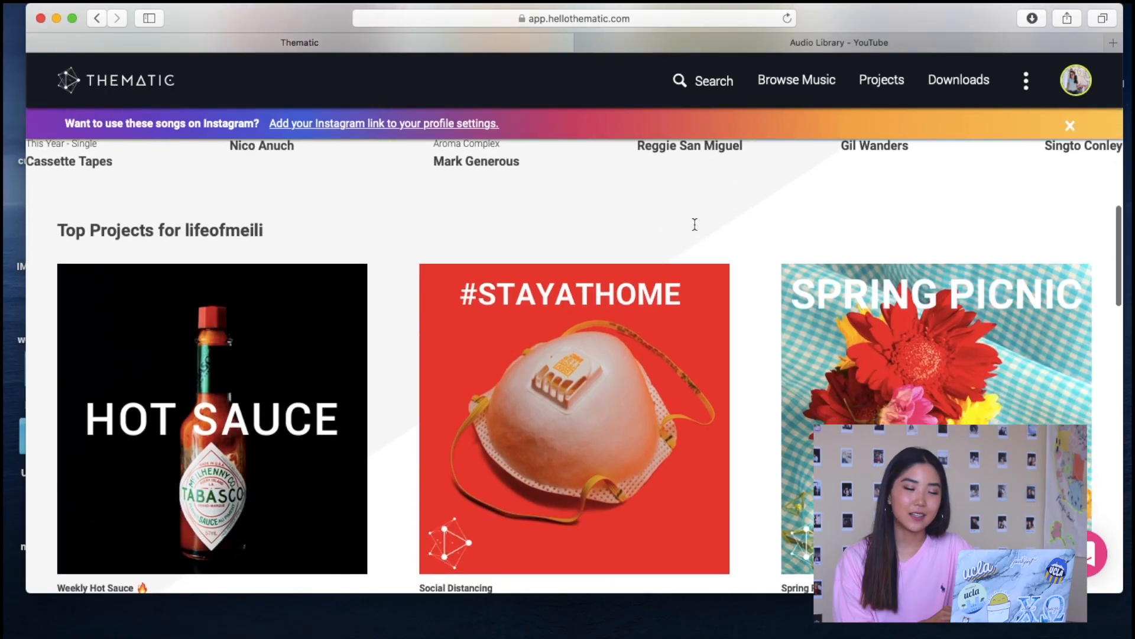
# - On Thematic, view the Browse Music catalogue and look through the downloaded songs
pyautogui.scroll(10, 695, 224)
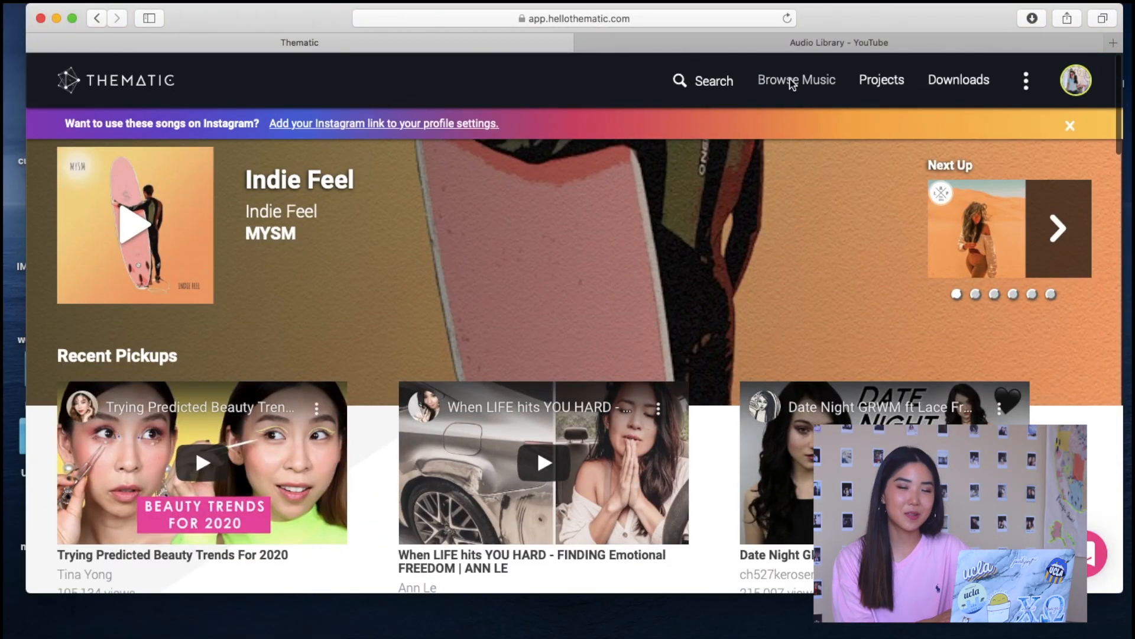
pyautogui.click(792, 83)
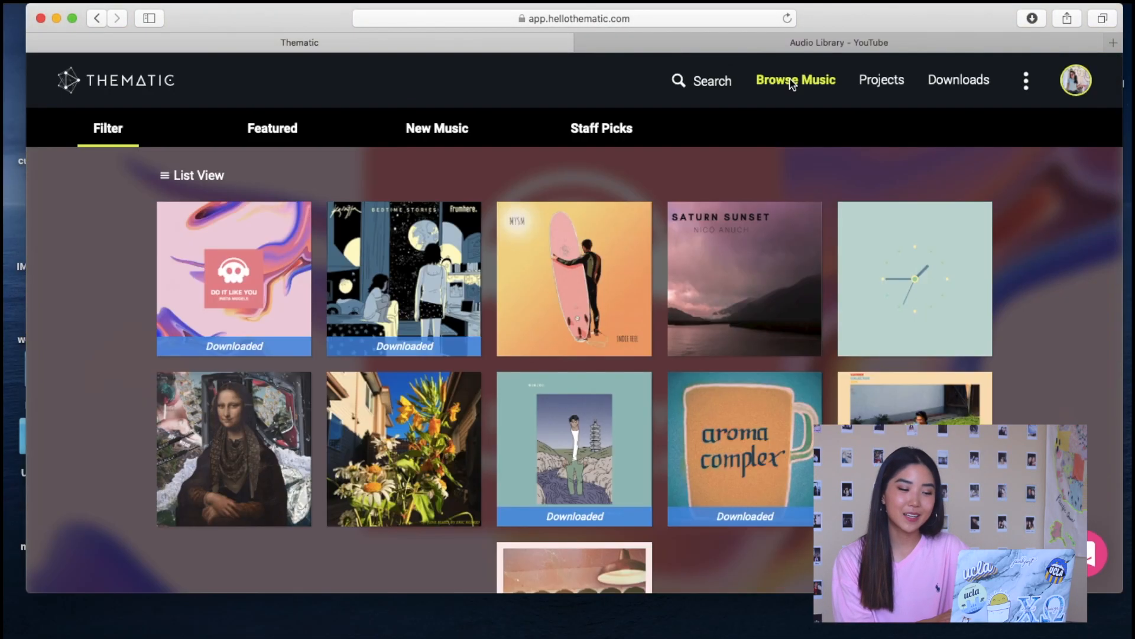
pyautogui.click(961, 79)
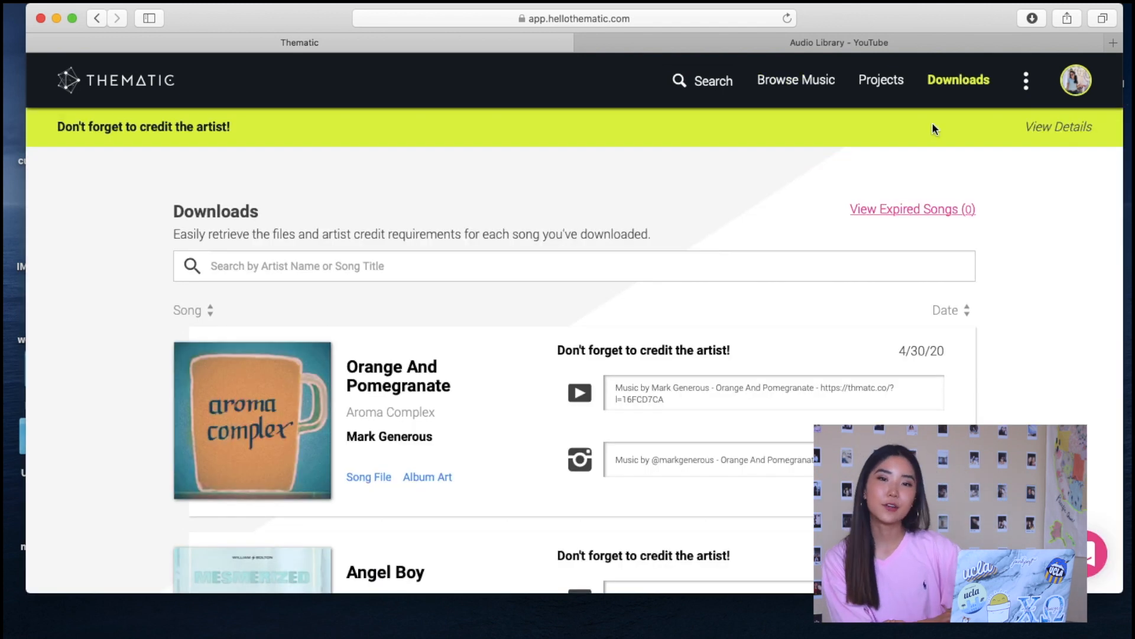
pyautogui.scroll(-3, 869, 258)
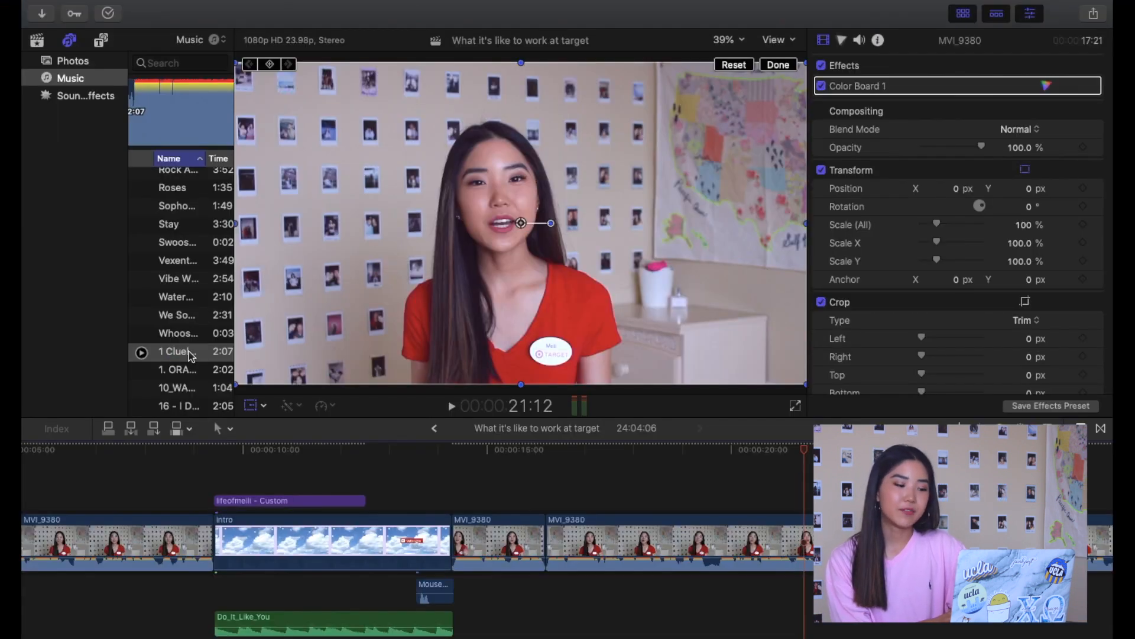
# - In Final Cut Pro, add the song "1 Clueless Kit - rooftop" beneath the MVI_9380 clip after the intro, play it and select the music clip
pyautogui.moveTo(189, 354); pyautogui.dragTo(592, 615)
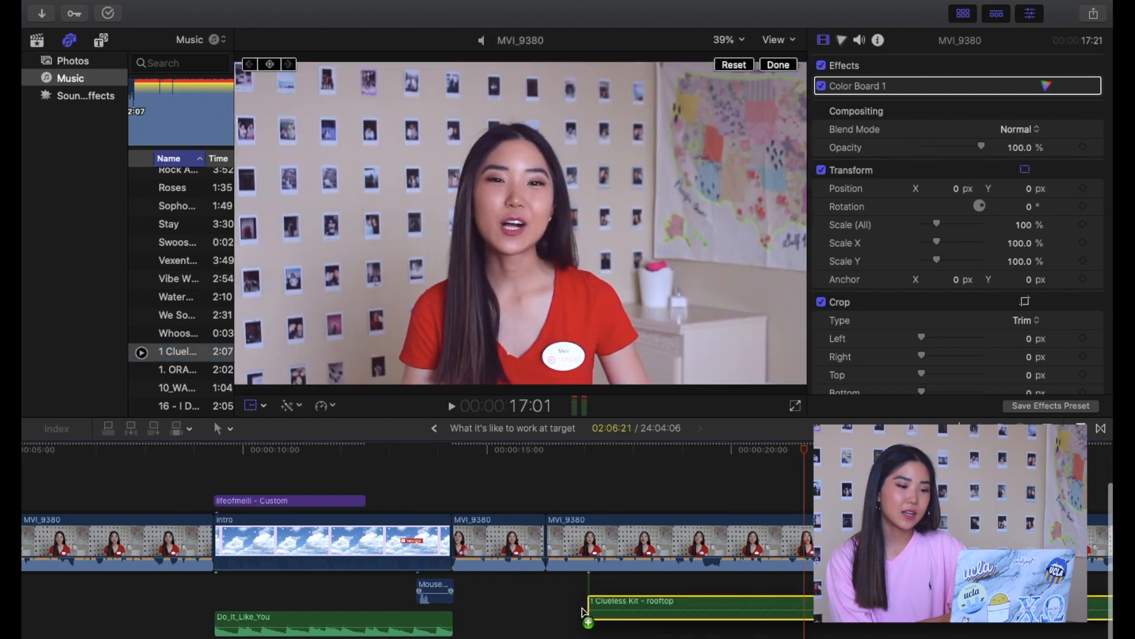
pyautogui.click(536, 492)
pyautogui.press('space')
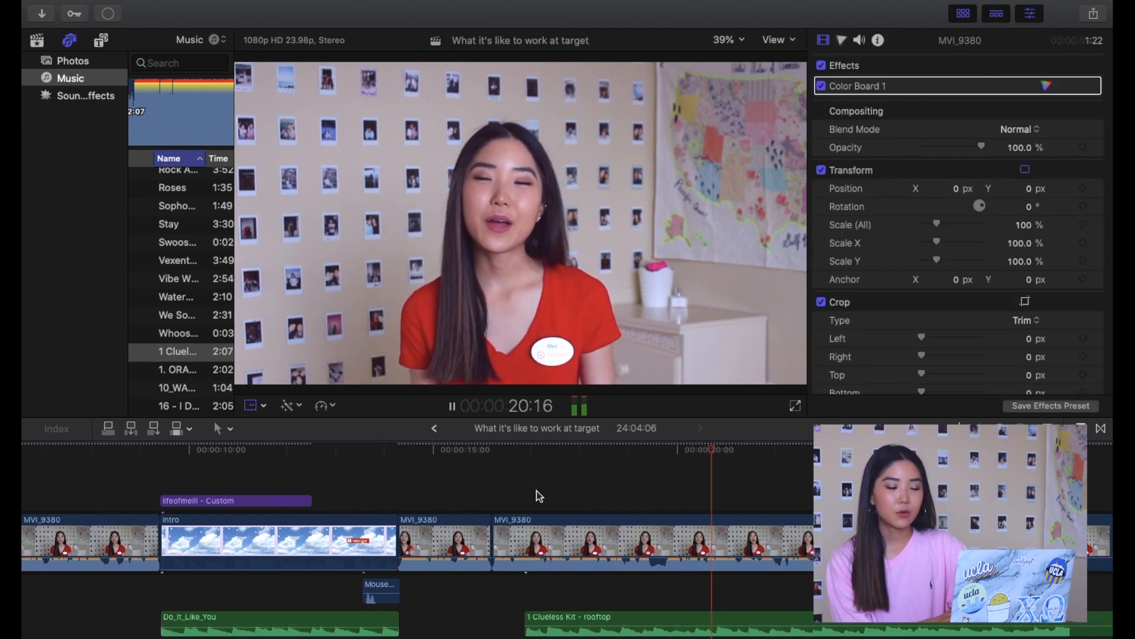
pyautogui.press('space')
pyautogui.click(612, 622)
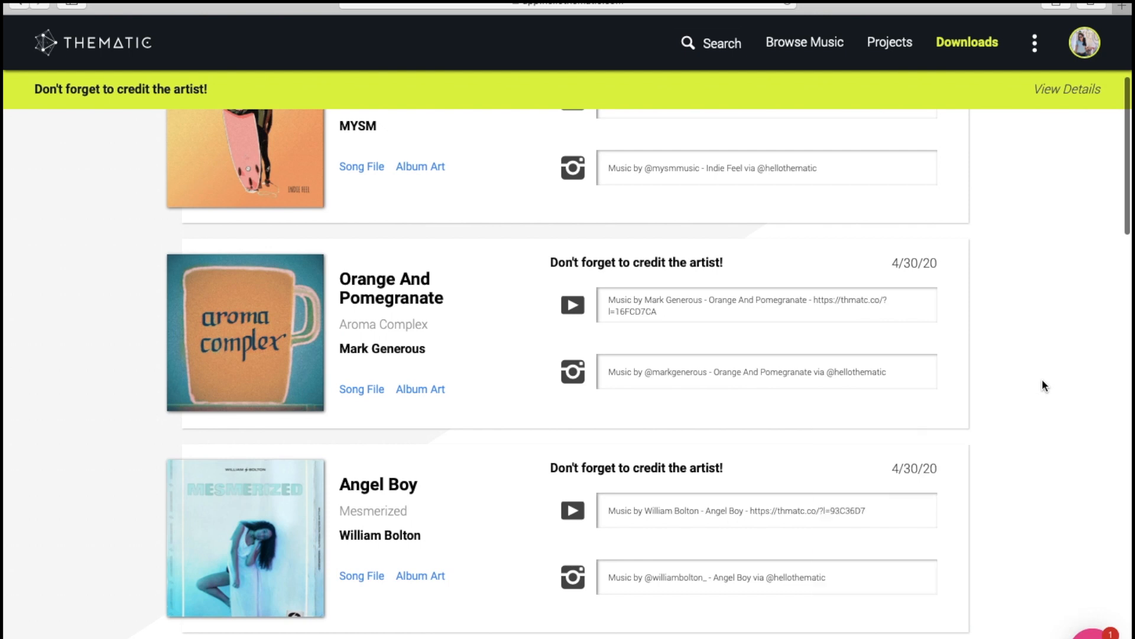
# - In the browser, look through the Thematic downloads for the artist credit lines belonging to each song
pyautogui.scroll(-3, 1043, 384)
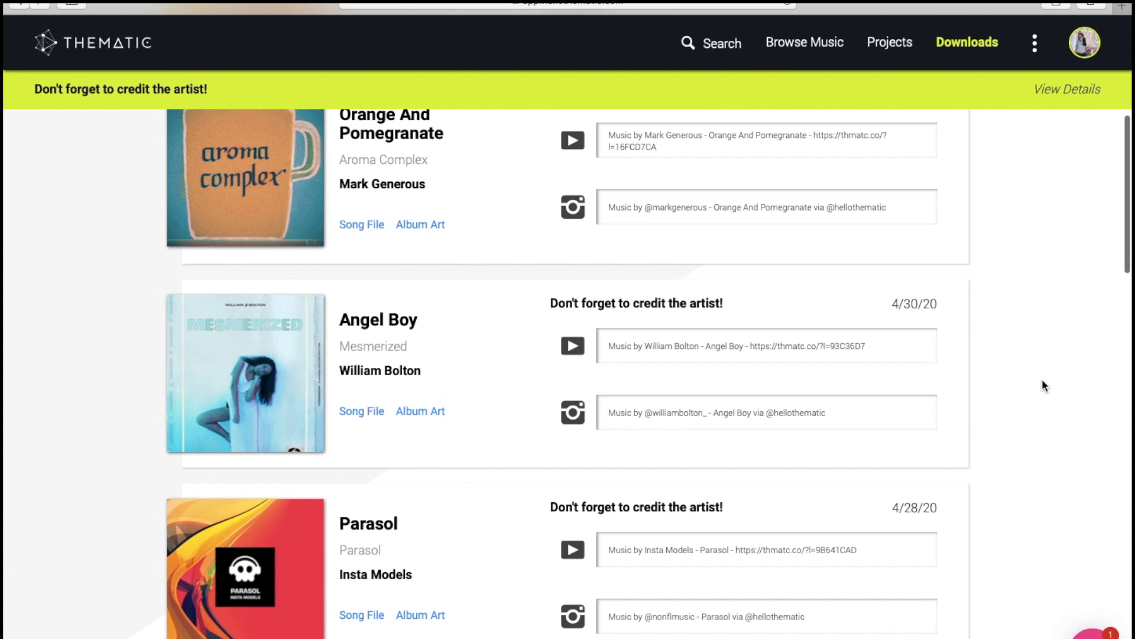
pyautogui.scroll(-20, 1042, 384)
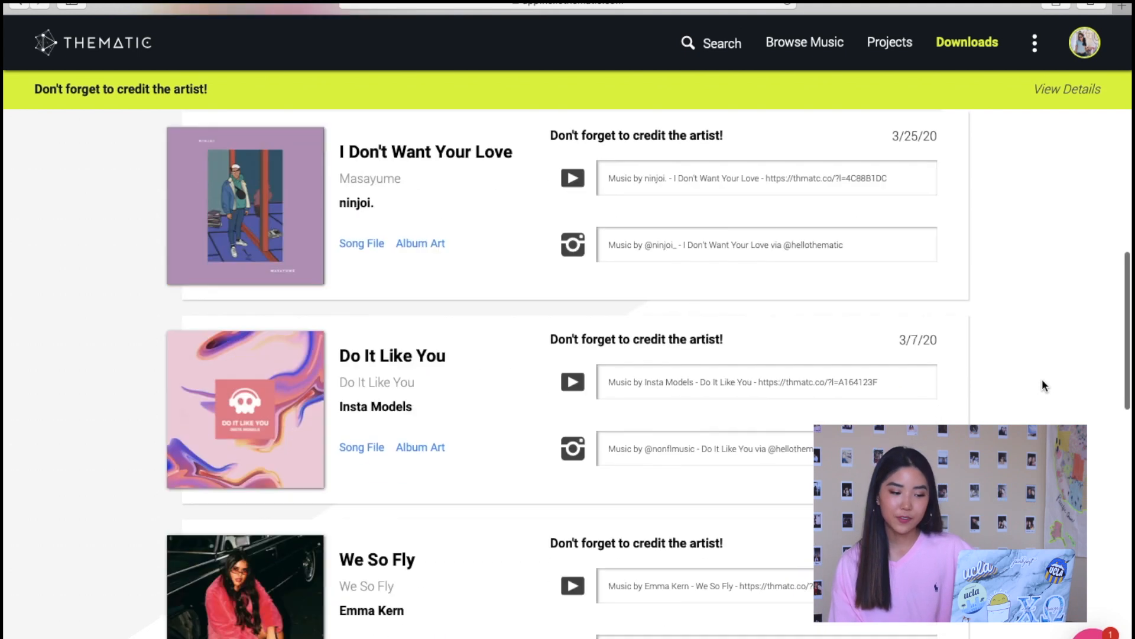
pyautogui.scroll(-3, 1043, 386)
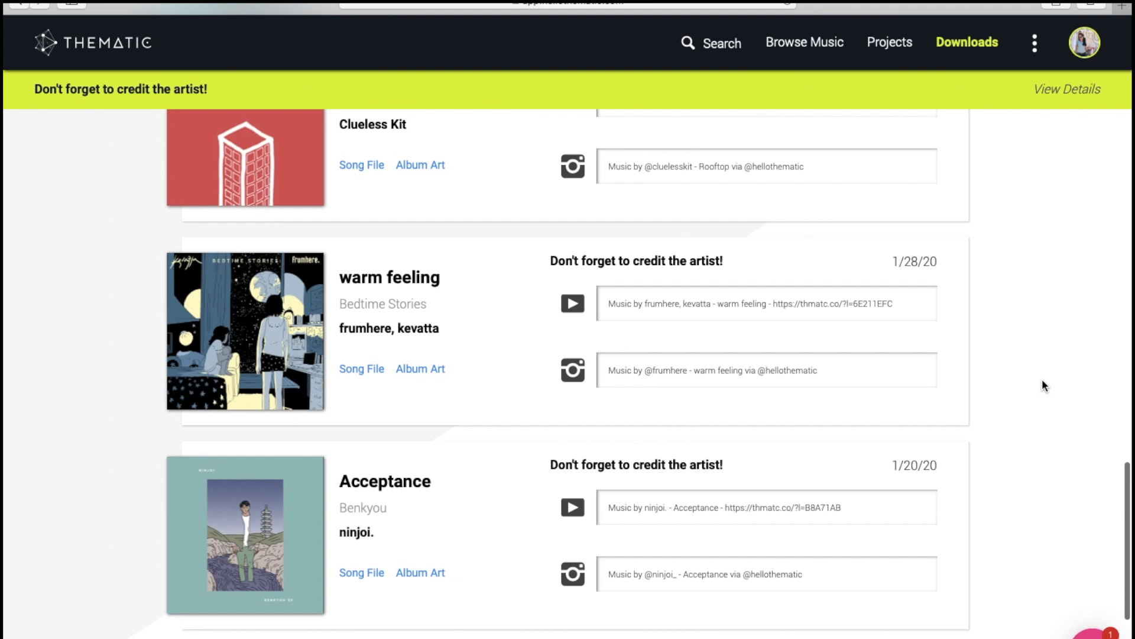
pyautogui.scroll(13, 1042, 384)
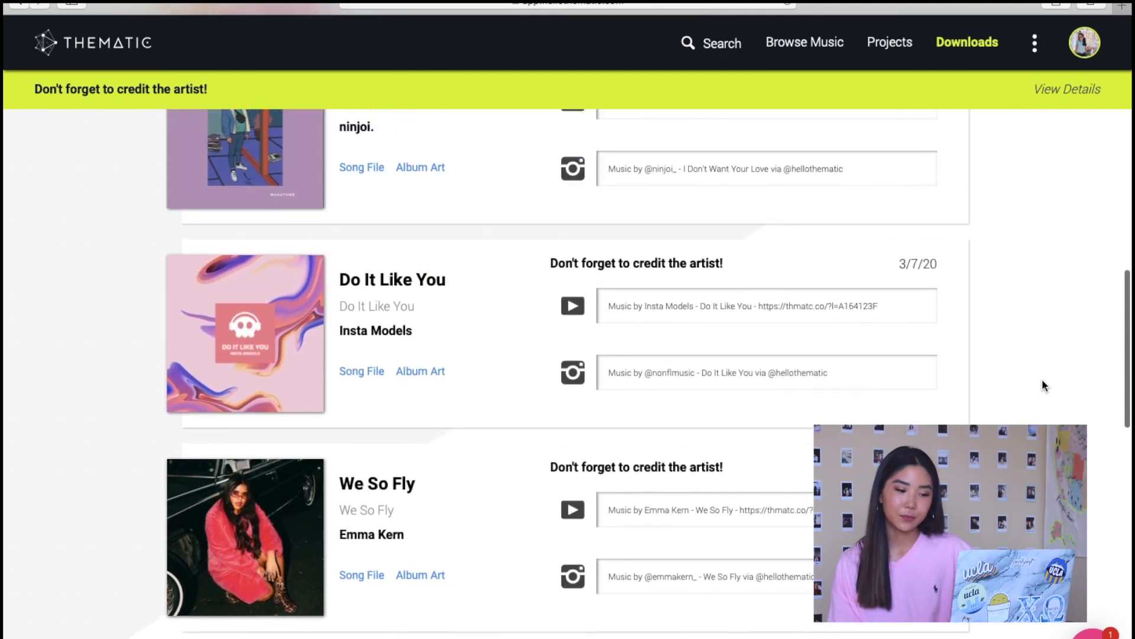
pyautogui.scroll(1, 1044, 386)
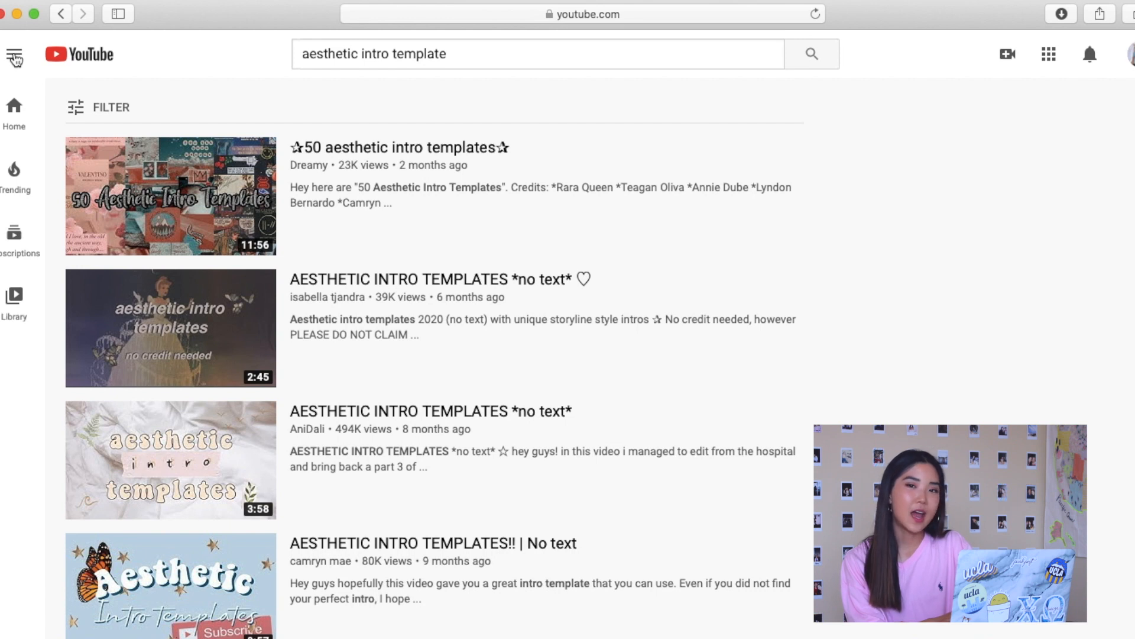
# - Browse the YouTube search results for "aesthetic intro template"
pyautogui.scroll(-6, 284, 262)
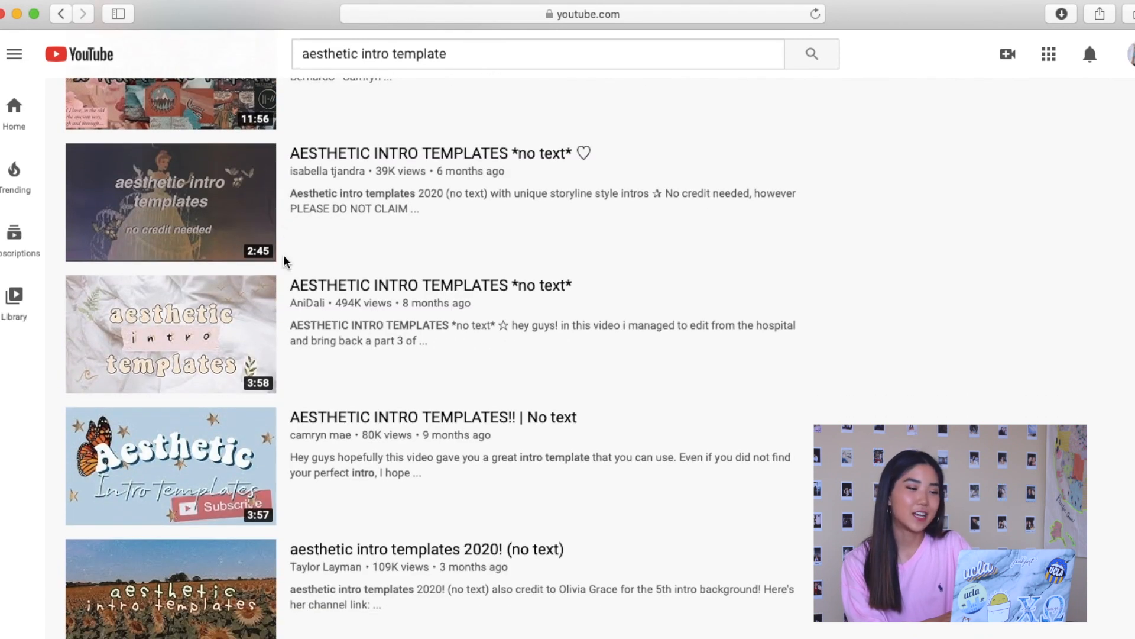
pyautogui.scroll(-12, 285, 260)
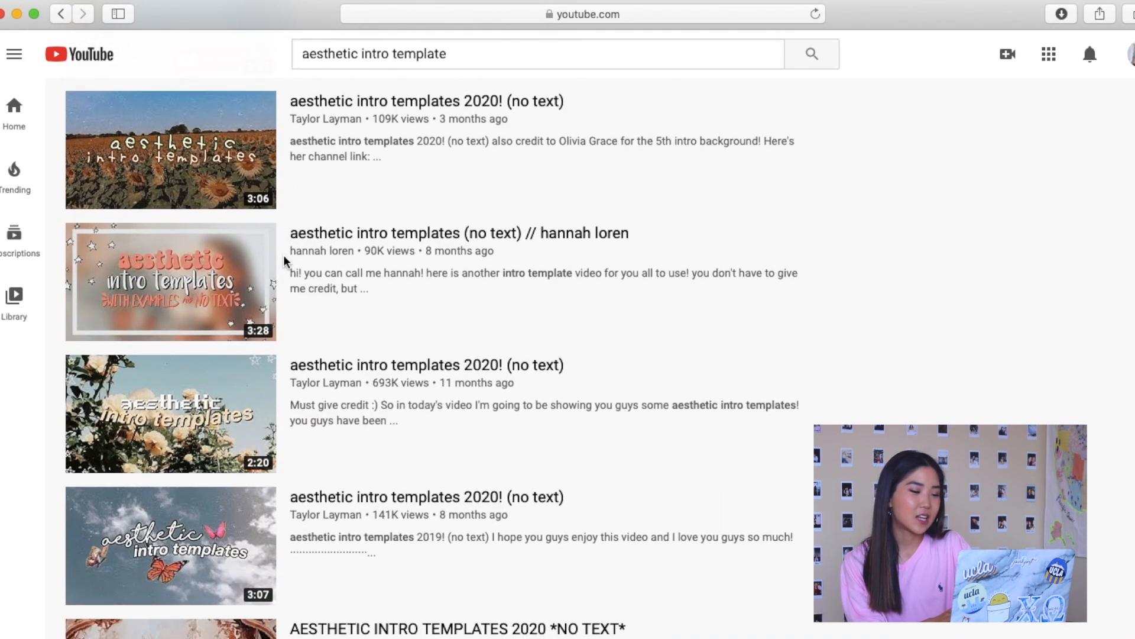
pyautogui.scroll(10, 284, 260)
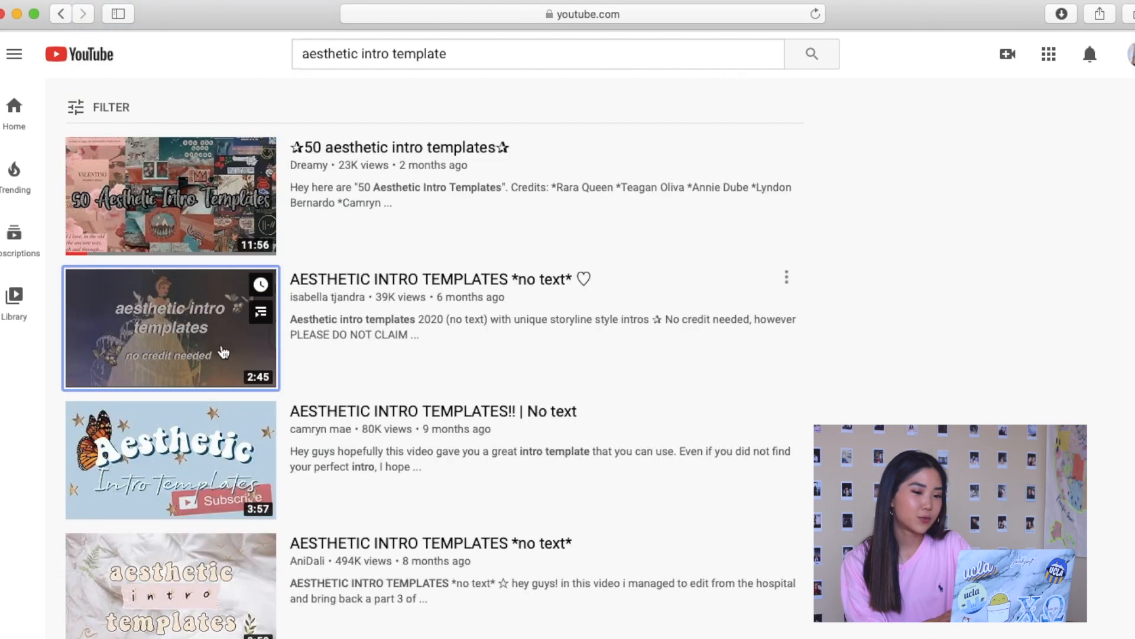
# - Preview the video "AESTHETIC INTRO TEMPLATES *no text* ♡" at several points and choose mp4 as the output format in the YtMp3 converter
pyautogui.click(222, 350)
pyautogui.click(201, 493)
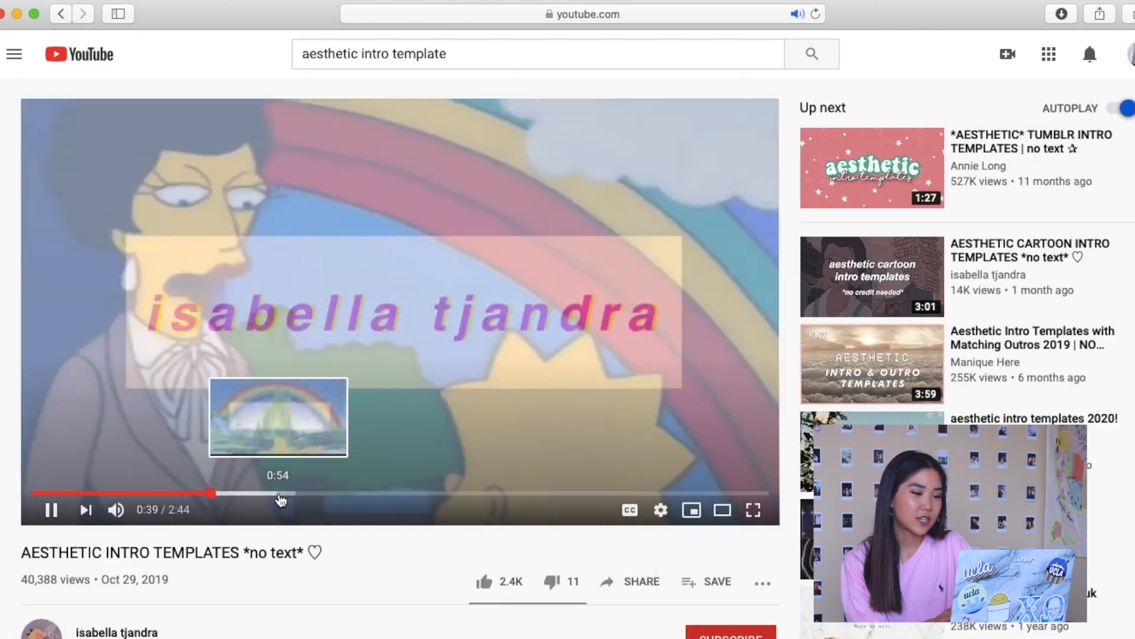
pyautogui.click(378, 497)
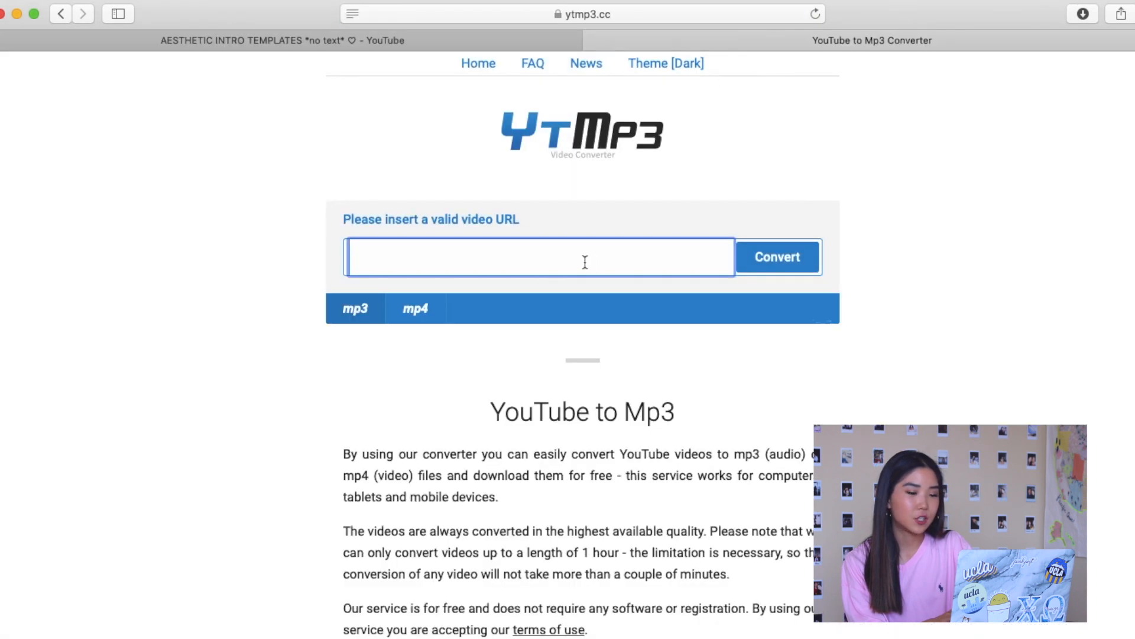
pyautogui.click(428, 311)
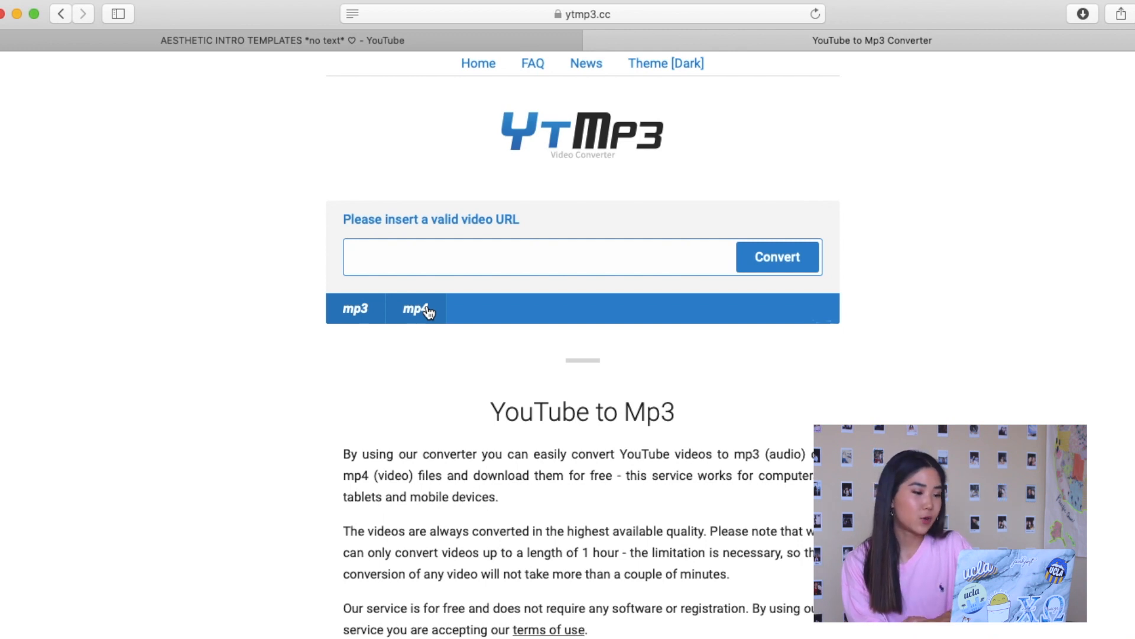
pyautogui.click(669, 258)
pyautogui.write('https://www.youtube.com/watch?v=77oaC78xgsU')
pyautogui.click(771, 257)
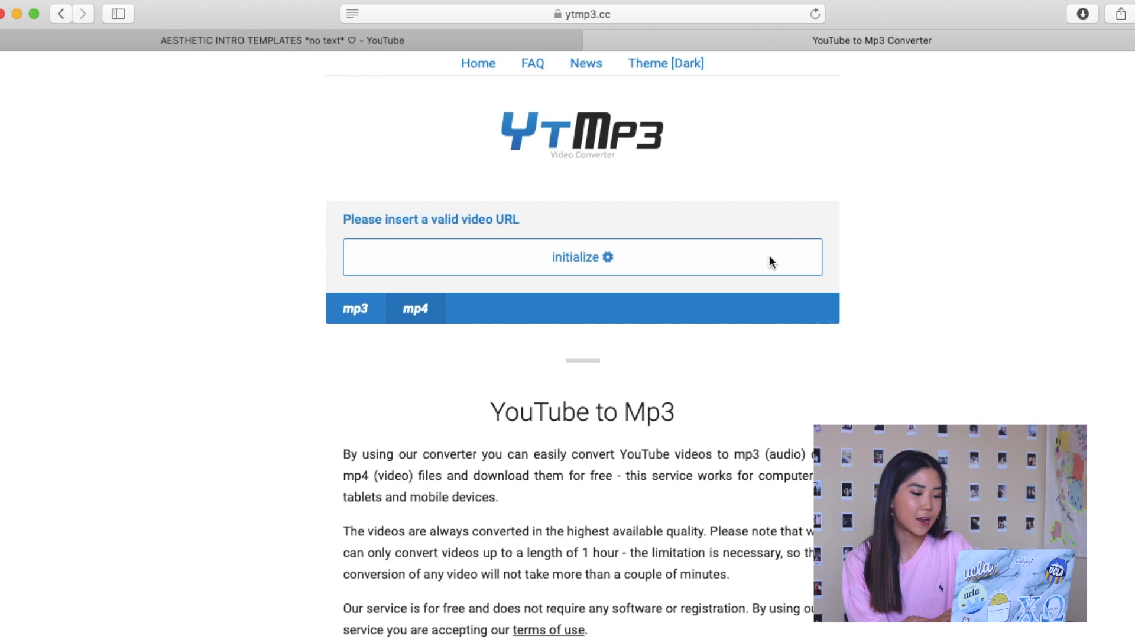
pyautogui.click(511, 250)
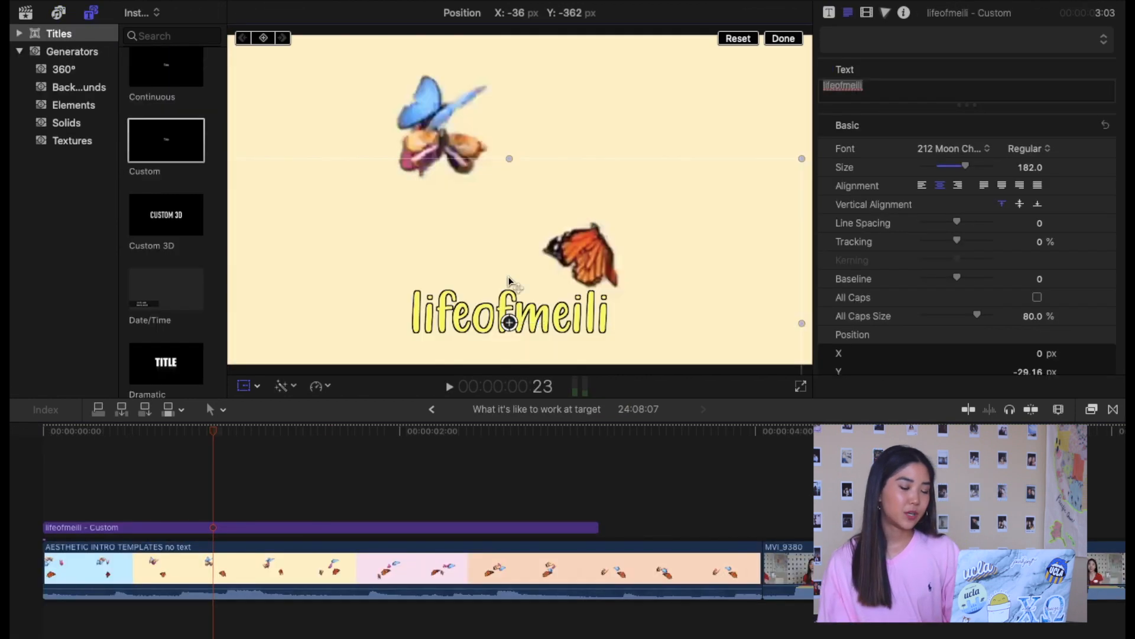
# - In Final Cut Pro, move the channel-name title up to the centre of the intro frame and play the intro from its start
pyautogui.moveTo(507, 308); pyautogui.dragTo(511, 216)
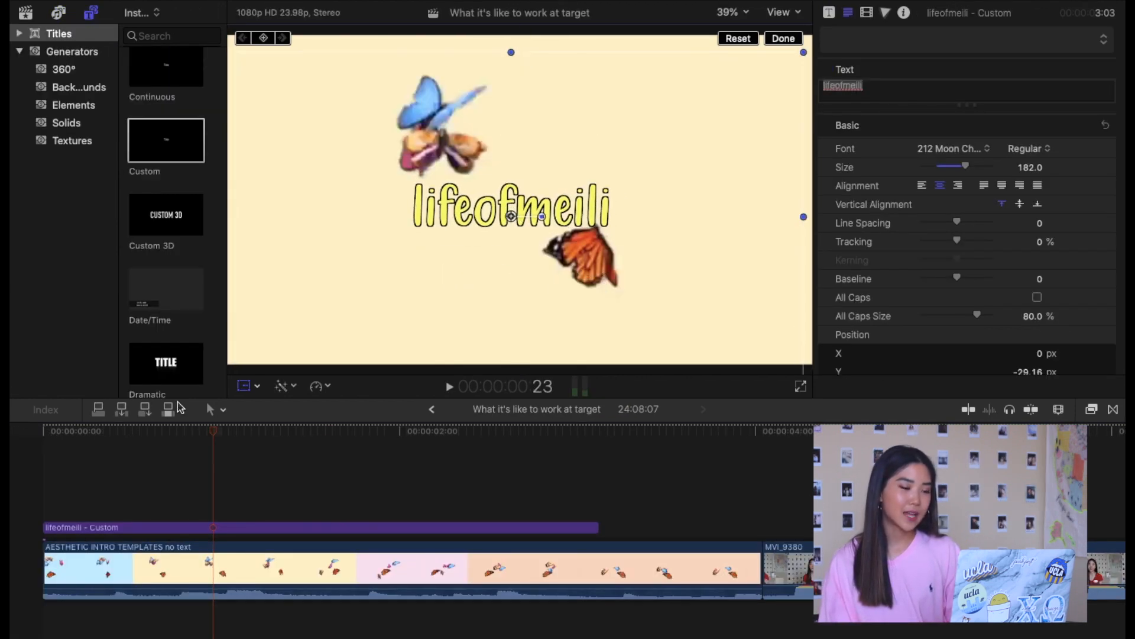
pyautogui.click(19, 499)
pyautogui.press('space')
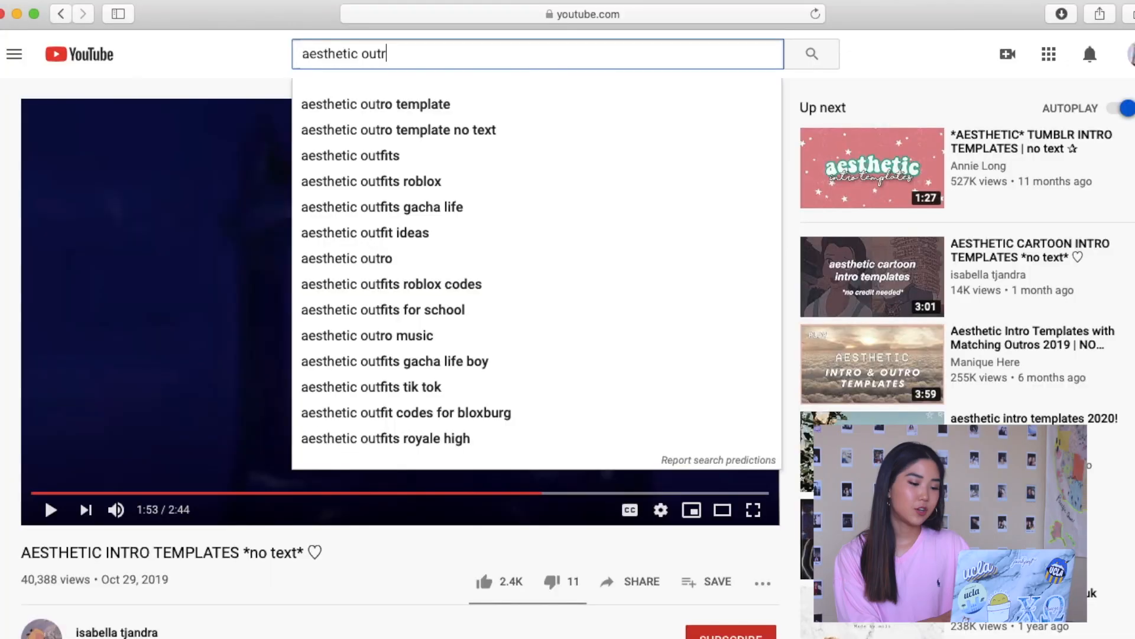
# - In the browser, search YouTube for "aesthetic outro template" and read the full description of "AESTHETIC INTRO TEMPLATES *no text* ♡"
pyautogui.write('o template')
pyautogui.click(375, 79)
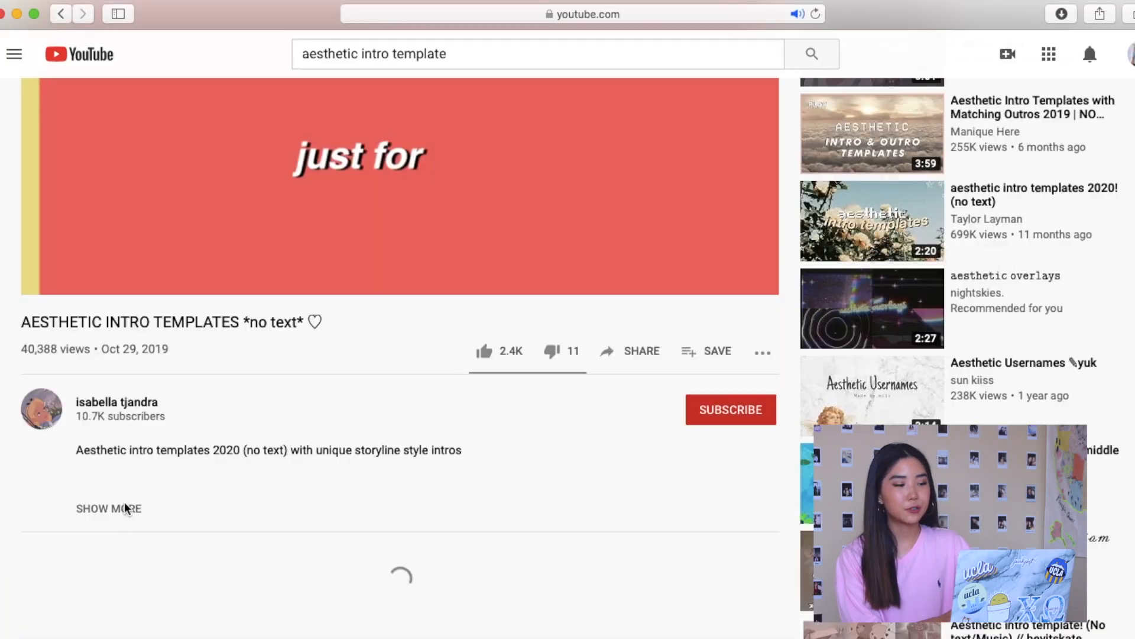
pyautogui.click(126, 508)
pyautogui.scroll(-3, 160, 521)
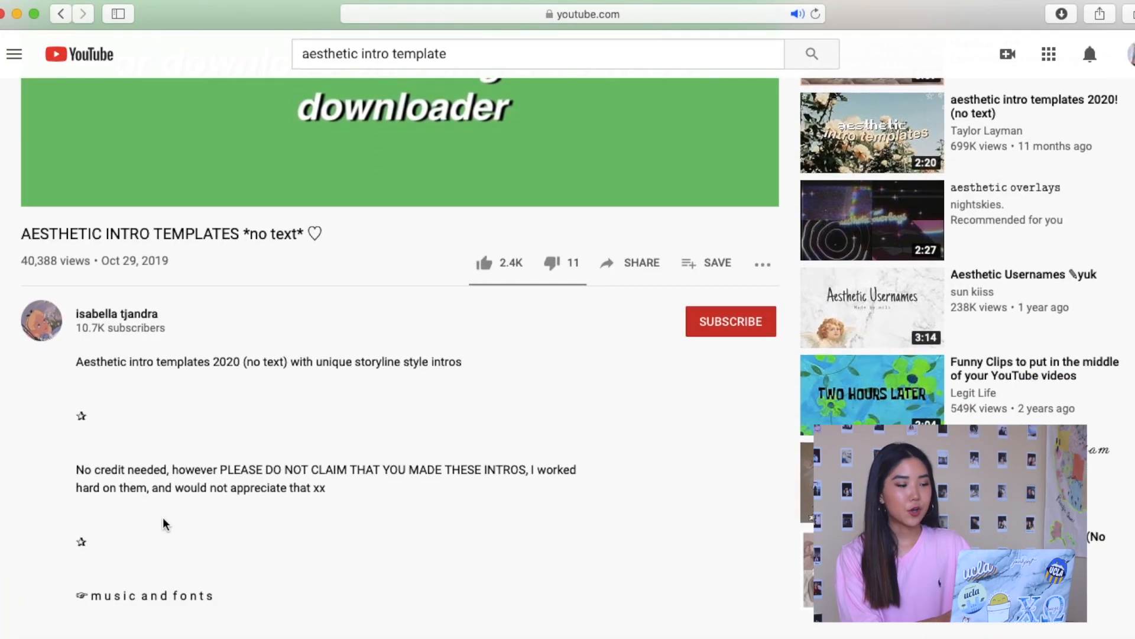
pyautogui.scroll(-2, 417, 417)
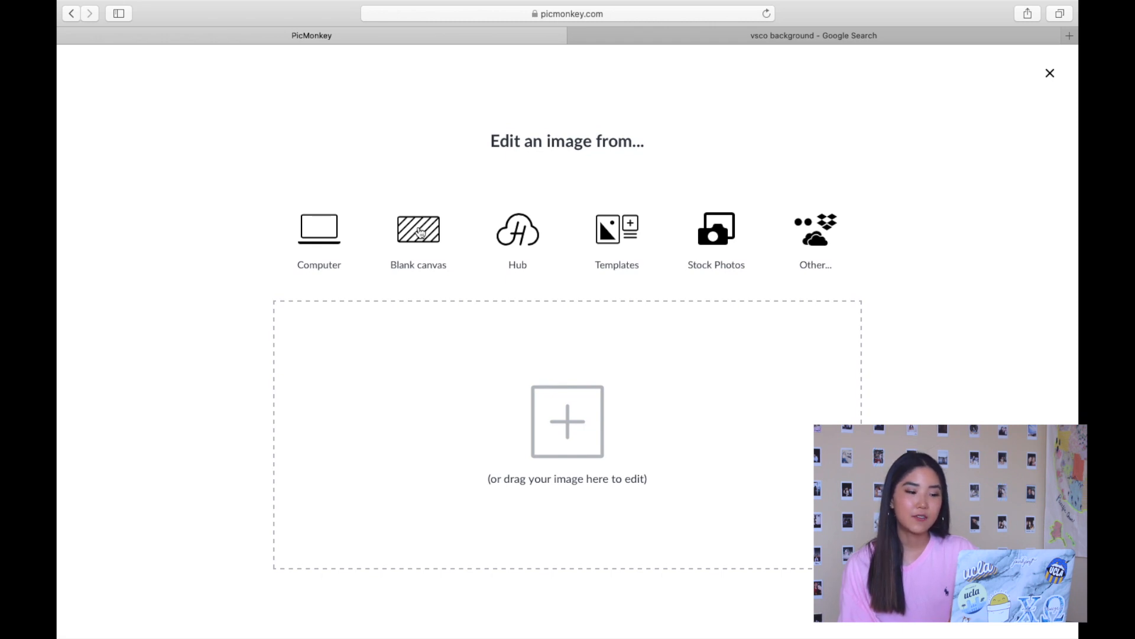
# - Create a custom blank canvas of 1280 x 720 pixels in PicMonkey
pyautogui.click(420, 231)
pyautogui.moveTo(780, 95); pyautogui.dragTo(753, 92)
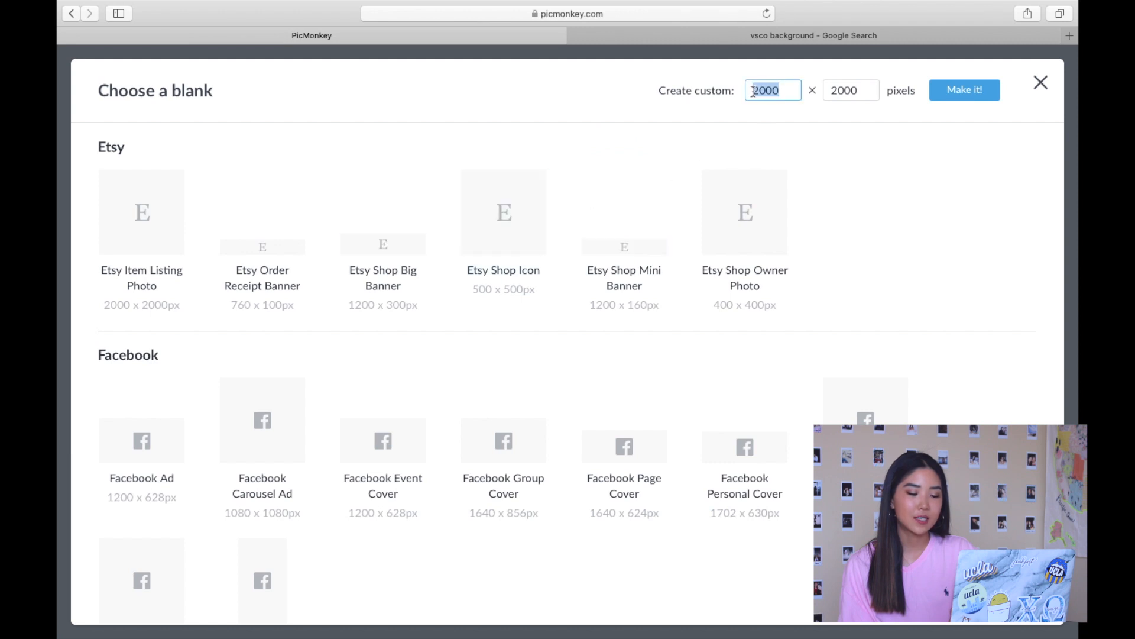
pyautogui.press('Tab')
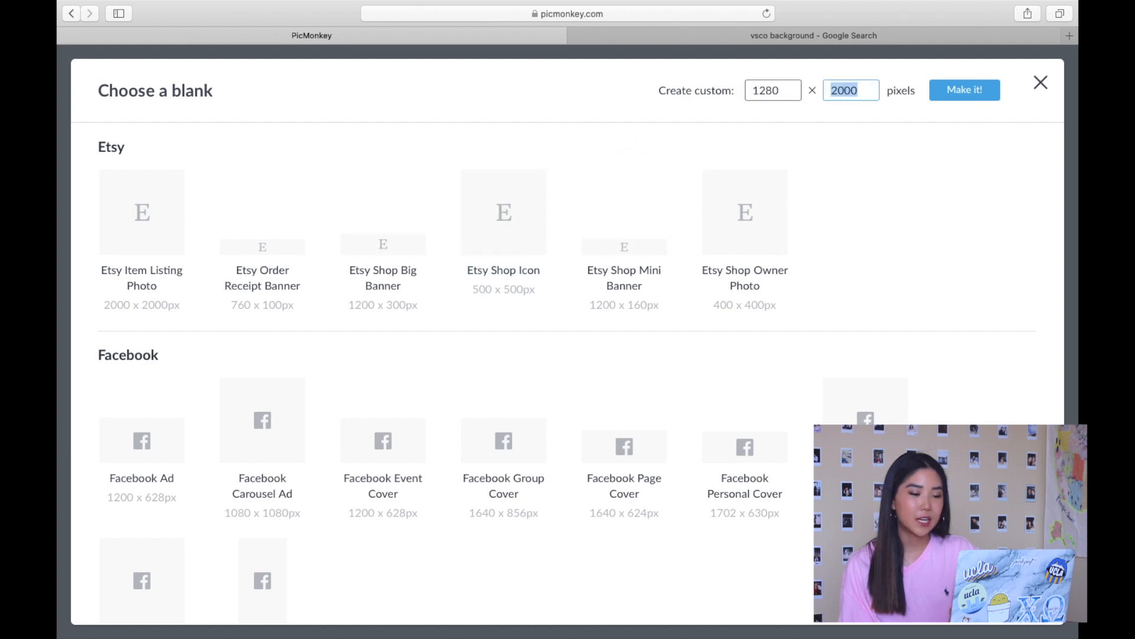
pyautogui.click(955, 89)
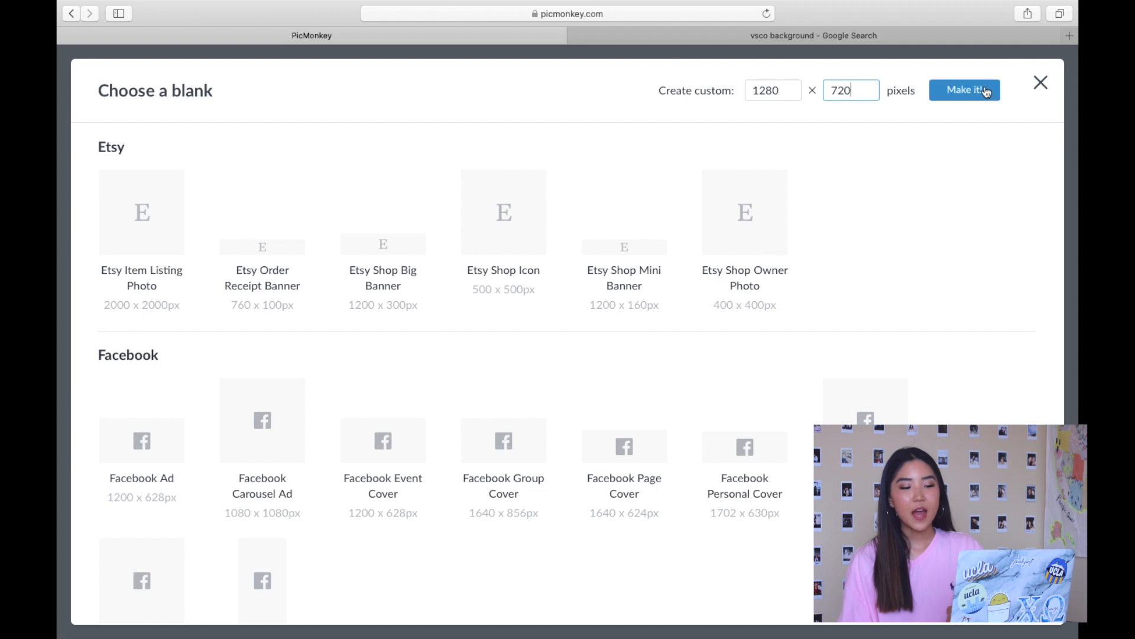
# - Use the wavy striped star picture from the "vsco background" image results as the outro background, rotated 90° and enlarged to cover the canvas
pyautogui.click(849, 39)
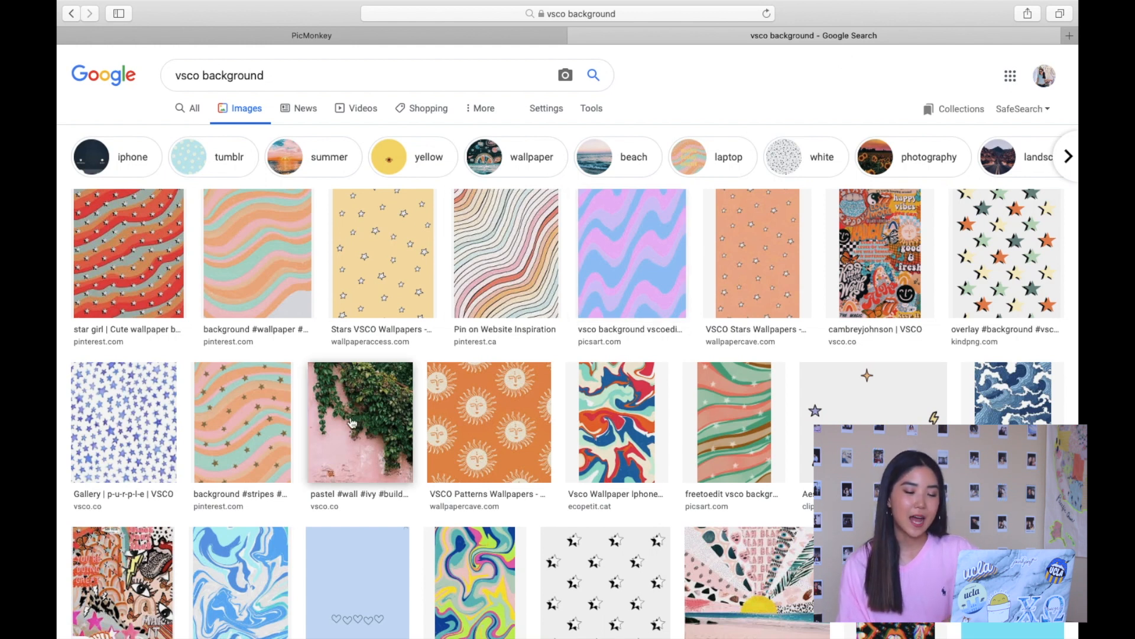
pyautogui.click(263, 428)
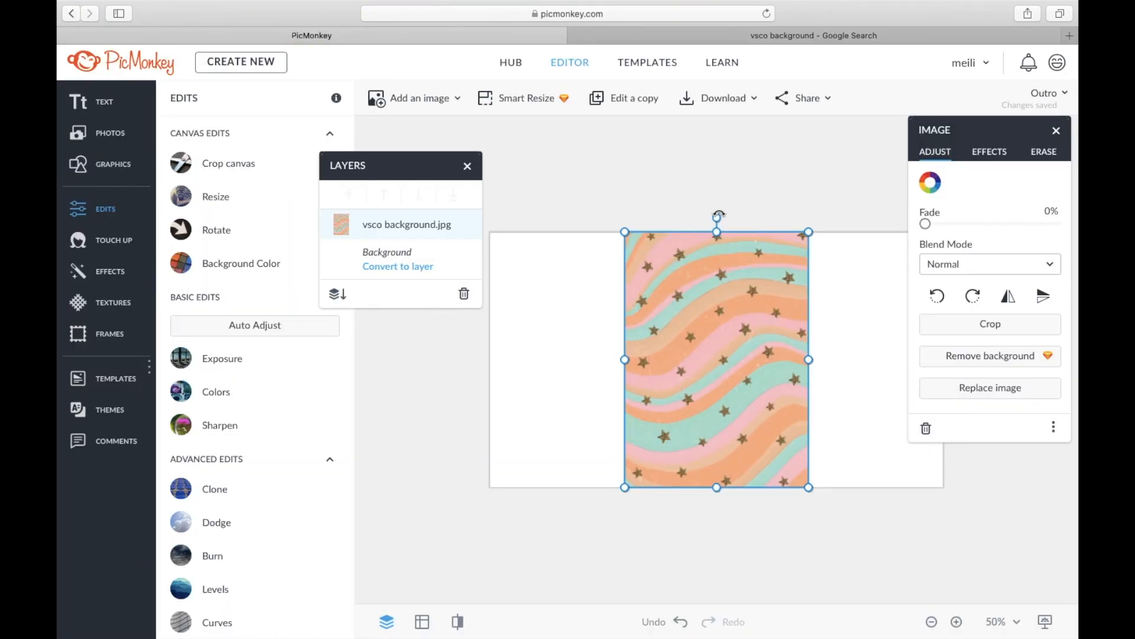
pyautogui.moveTo(719, 218); pyautogui.dragTo(869, 357)
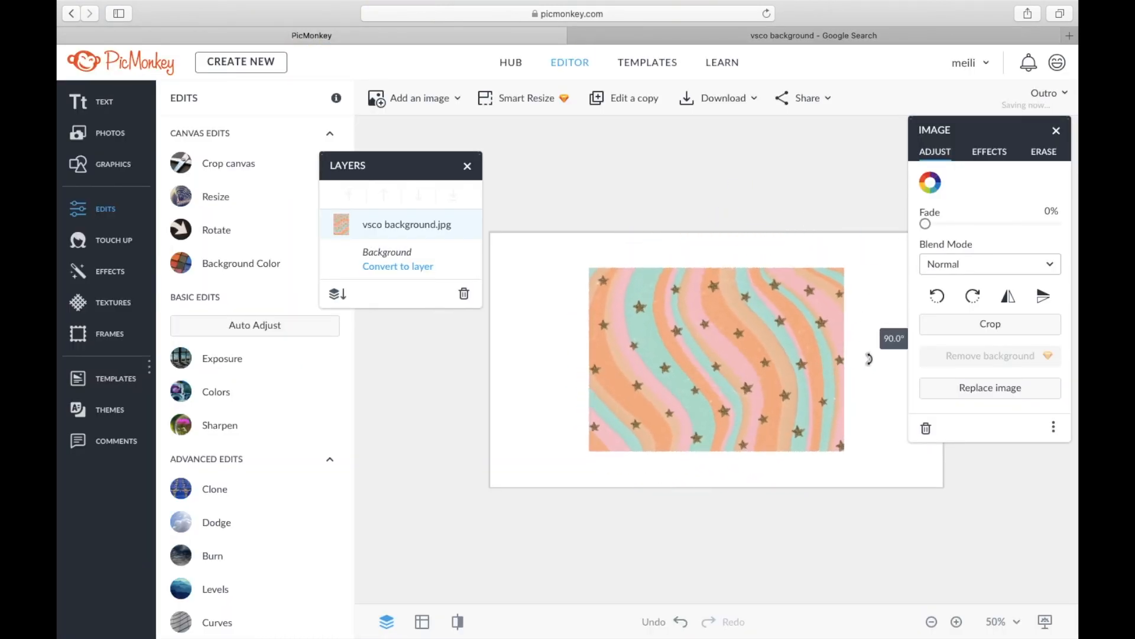
pyautogui.moveTo(845, 450); pyautogui.dragTo(1004, 499)
pyautogui.moveTo(588, 378); pyautogui.dragTo(558, 370)
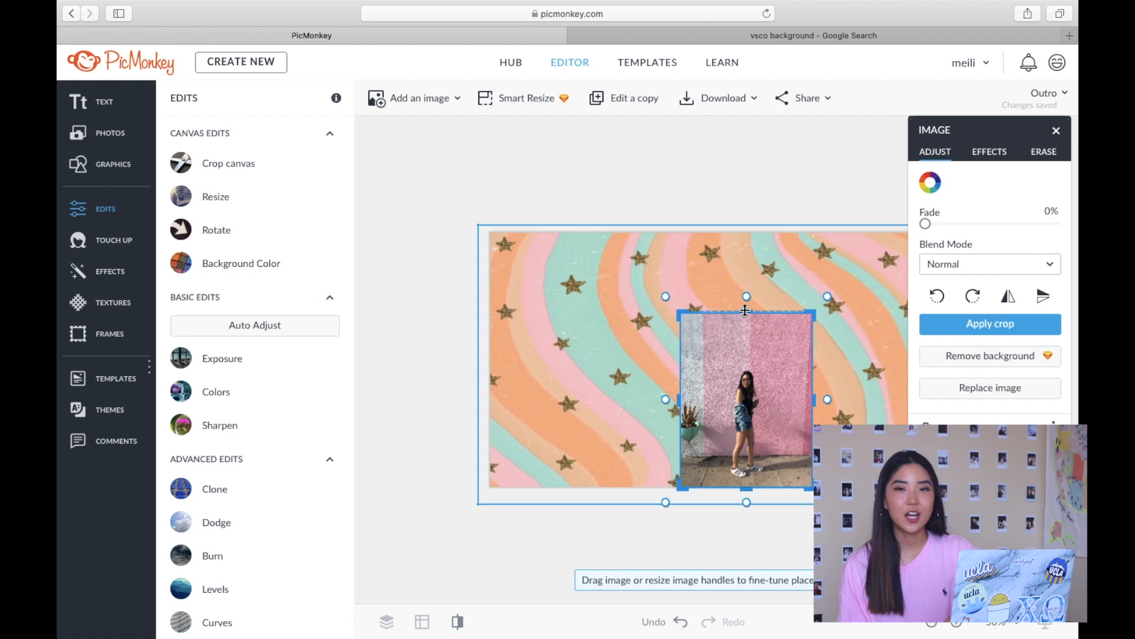
# - Crop the upper part off the photo IMG_9960.jpeg and give it a pink outline
pyautogui.moveTo(744, 311); pyautogui.dragTo(752, 338)
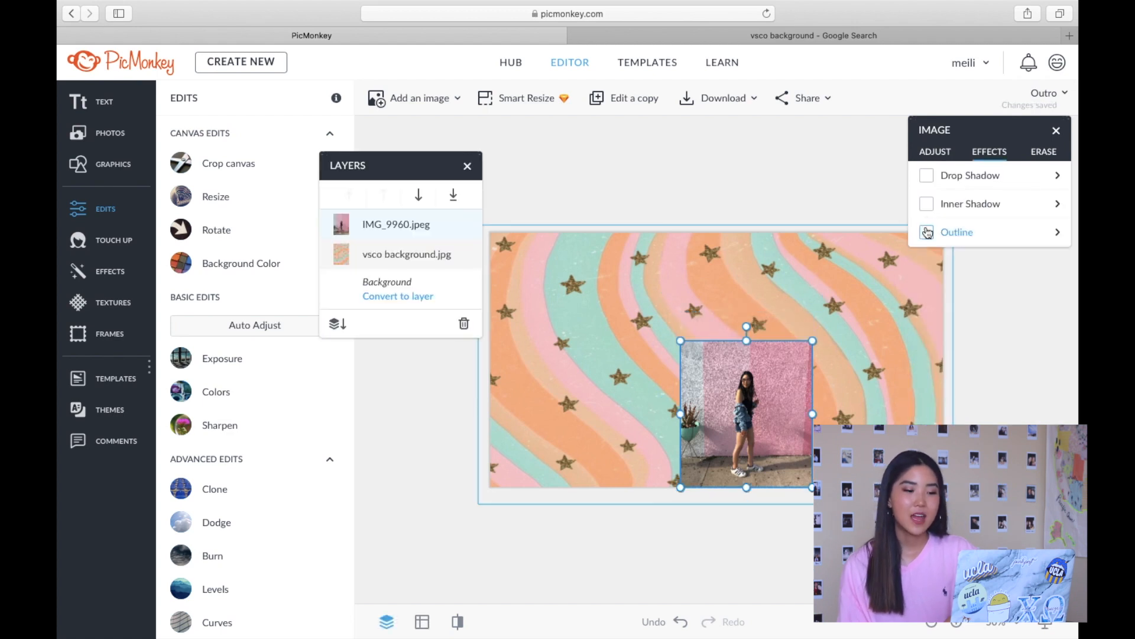
pyautogui.click(926, 232)
pyautogui.click(930, 267)
pyautogui.click(784, 319)
pyautogui.moveTo(784, 312); pyautogui.dragTo(786, 308)
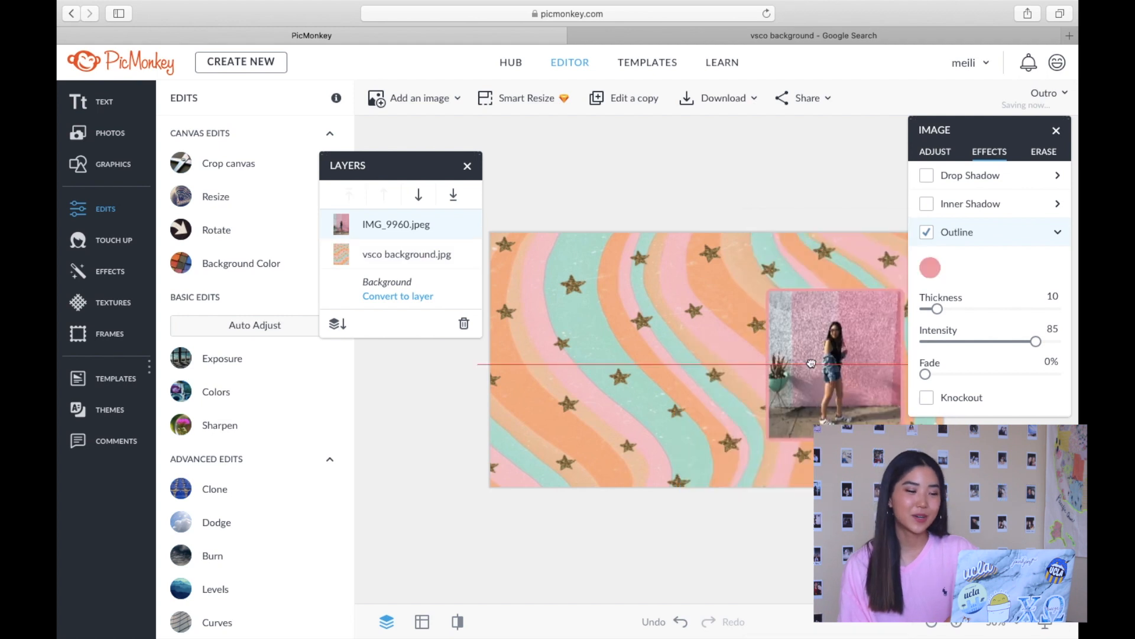
# - Place the outlined photo in the right half of the outro canvas and thicken its outline
pyautogui.moveTo(810, 361); pyautogui.dragTo(813, 360)
pyautogui.moveTo(936, 310); pyautogui.dragTo(942, 314)
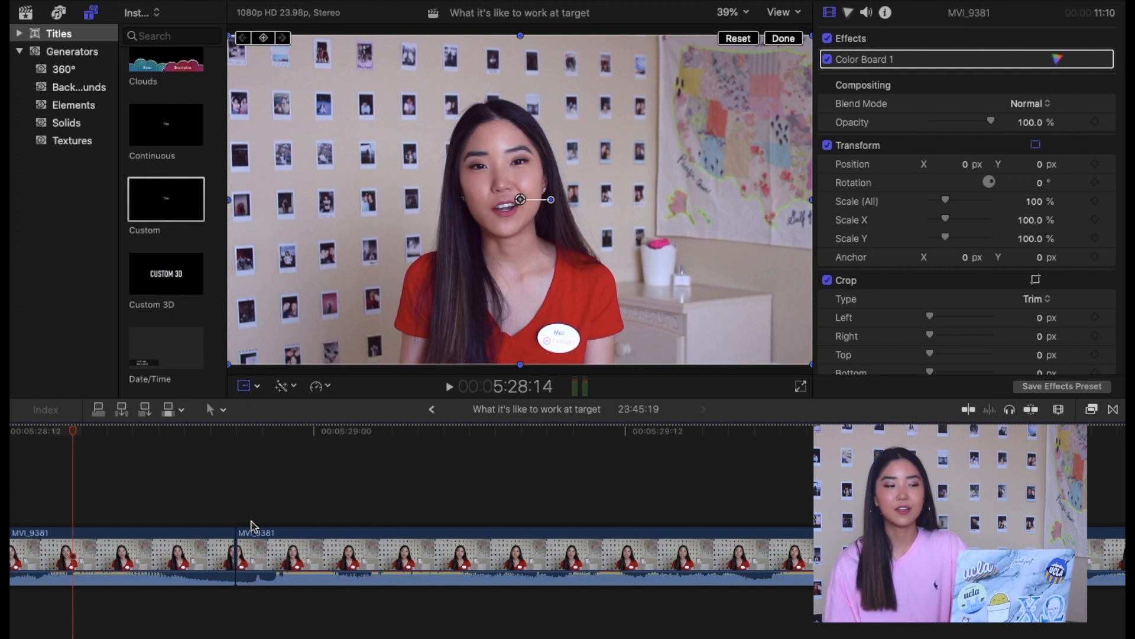
# - In Final Cut Pro, insert "Untitled_Artwork 2 copy" at the cut between the MVI_9381 clips and trim it to a few frames
pyautogui.moveTo(250, 521); pyautogui.dragTo(235, 560)
pyautogui.press('super+minus')
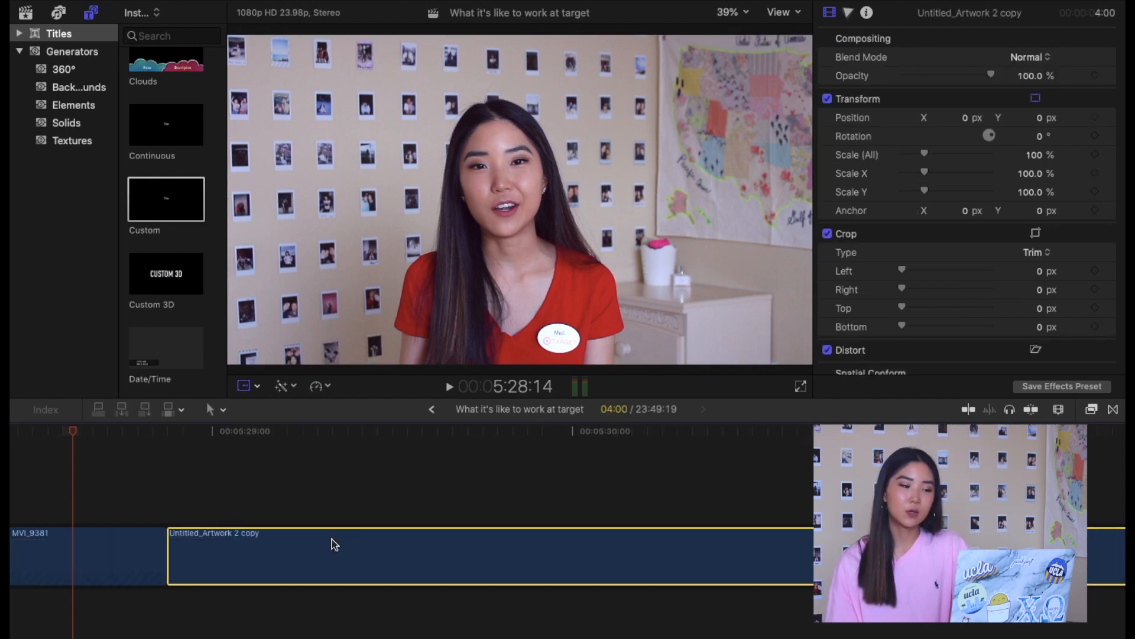
pyautogui.press('super+minus')
pyautogui.click(271, 491)
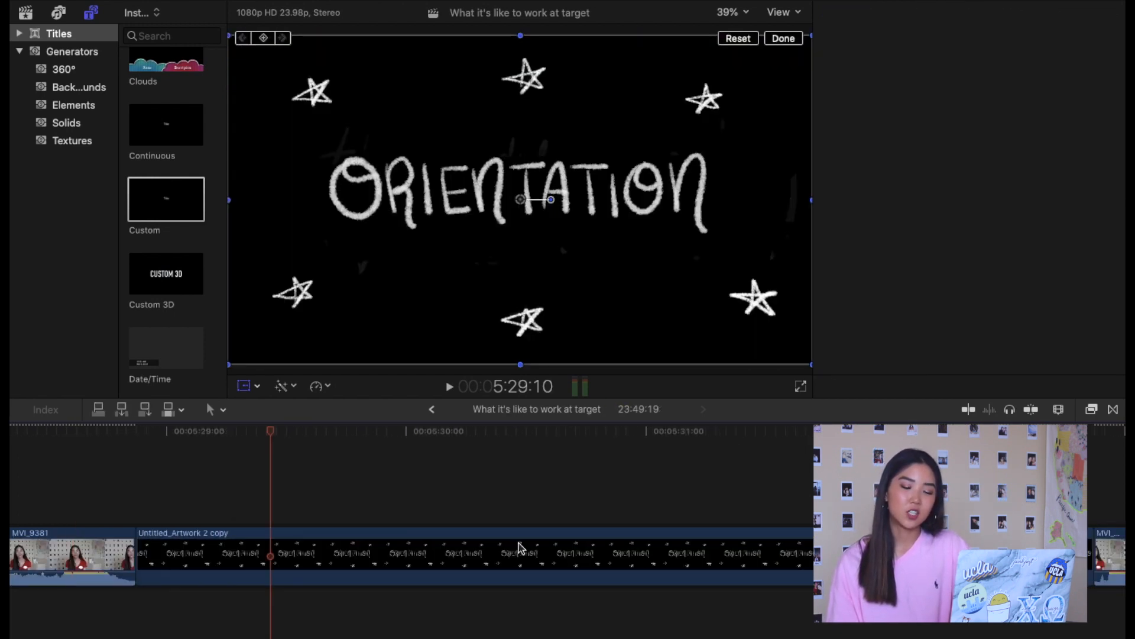
pyautogui.click(271, 556)
pyautogui.moveTo(1090, 553); pyautogui.dragTo(180, 556)
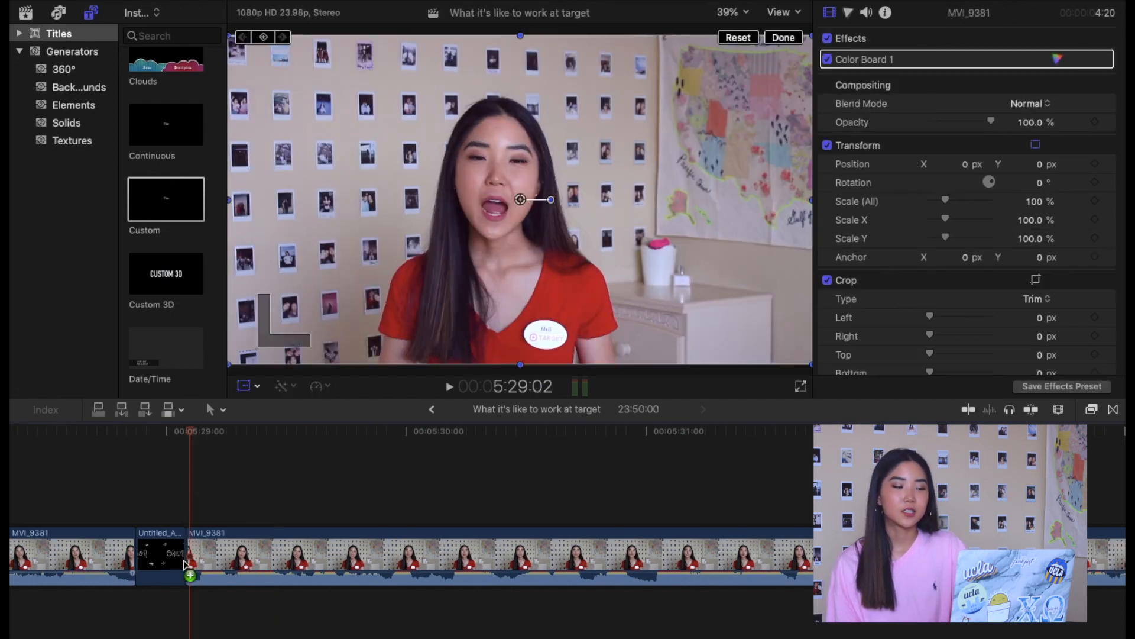
# - Insert "Untitled_Artwork 2" directly after the first ORIENTATION clip and trim it to a few frames
pyautogui.moveTo(187, 561); pyautogui.dragTo(190, 563)
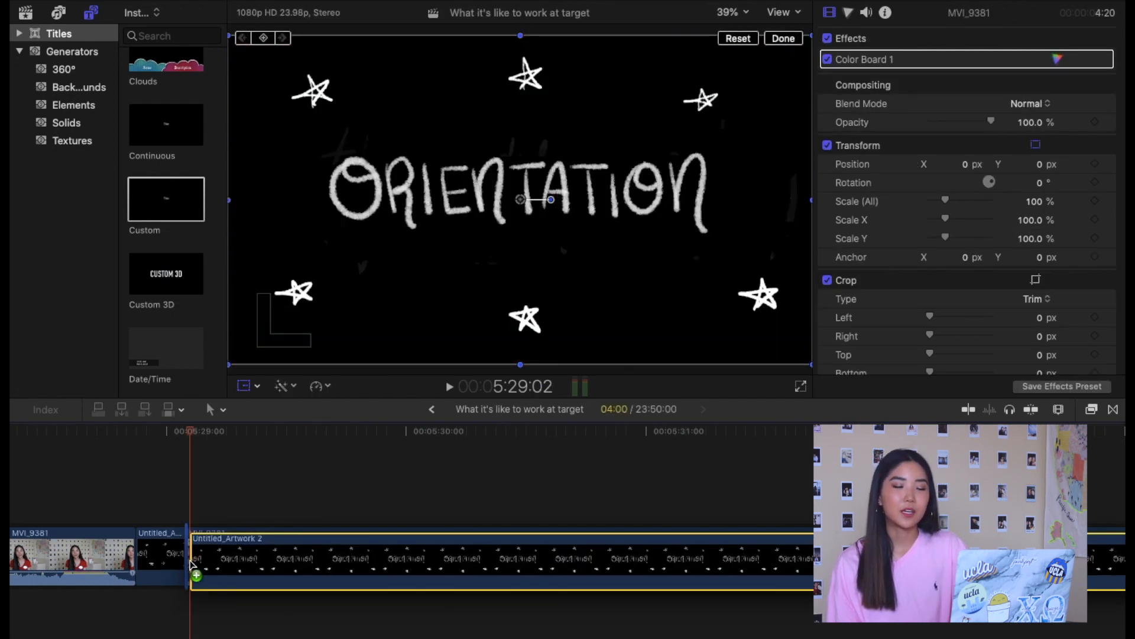
pyautogui.moveTo(1124, 555); pyautogui.dragTo(223, 557)
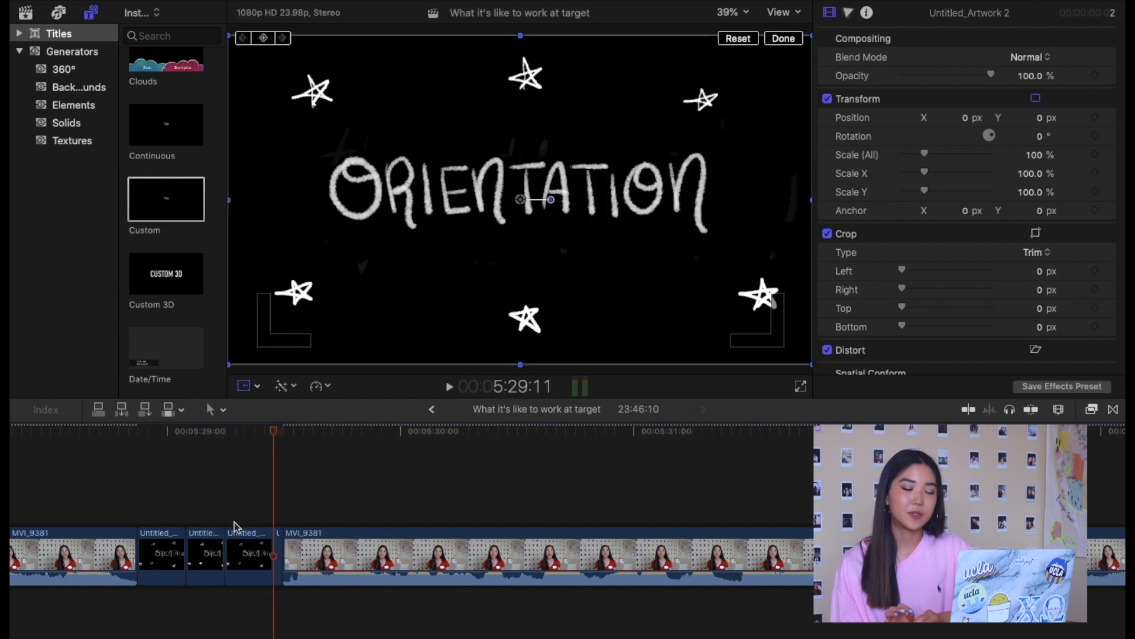
# - Paste repeated copies of the two short ORIENTATION artwork clips alternately between the MVI_9381 clips and play the resulting animation
pyautogui.press('super+v')
pyautogui.click(247, 542)
pyautogui.press('super+v')
pyautogui.click(291, 546)
pyautogui.press('super+v')
pyautogui.press('super+v')
pyautogui.click(469, 543)
pyautogui.press('super+v')
pyautogui.click(511, 544)
pyautogui.press('super+v')
pyautogui.click(150, 474)
pyautogui.press('space')
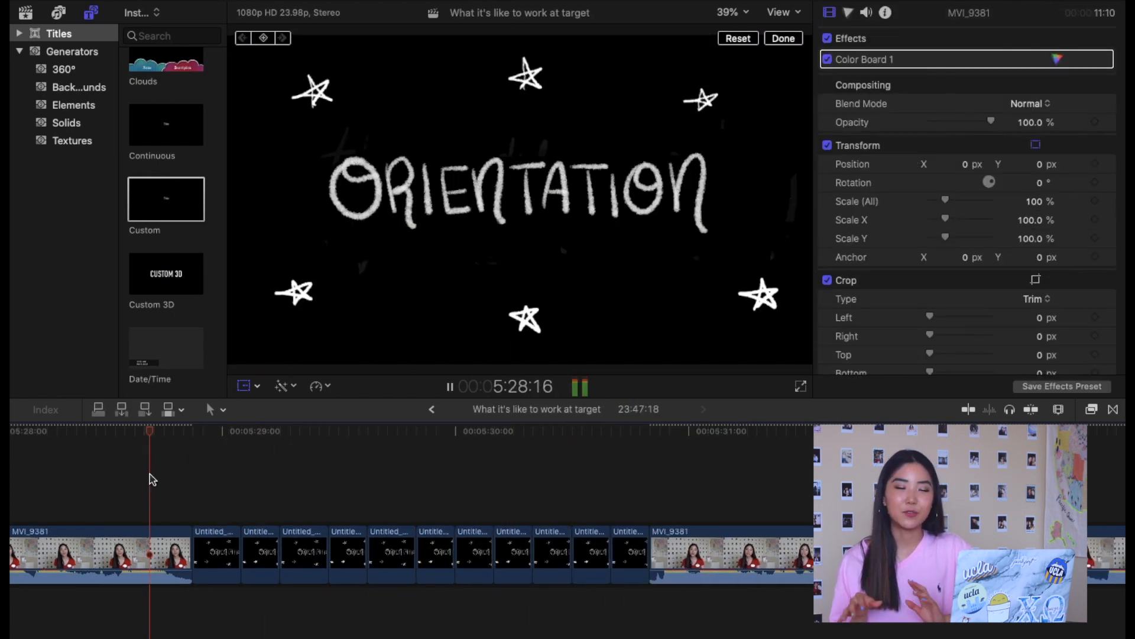
pyautogui.click(151, 473)
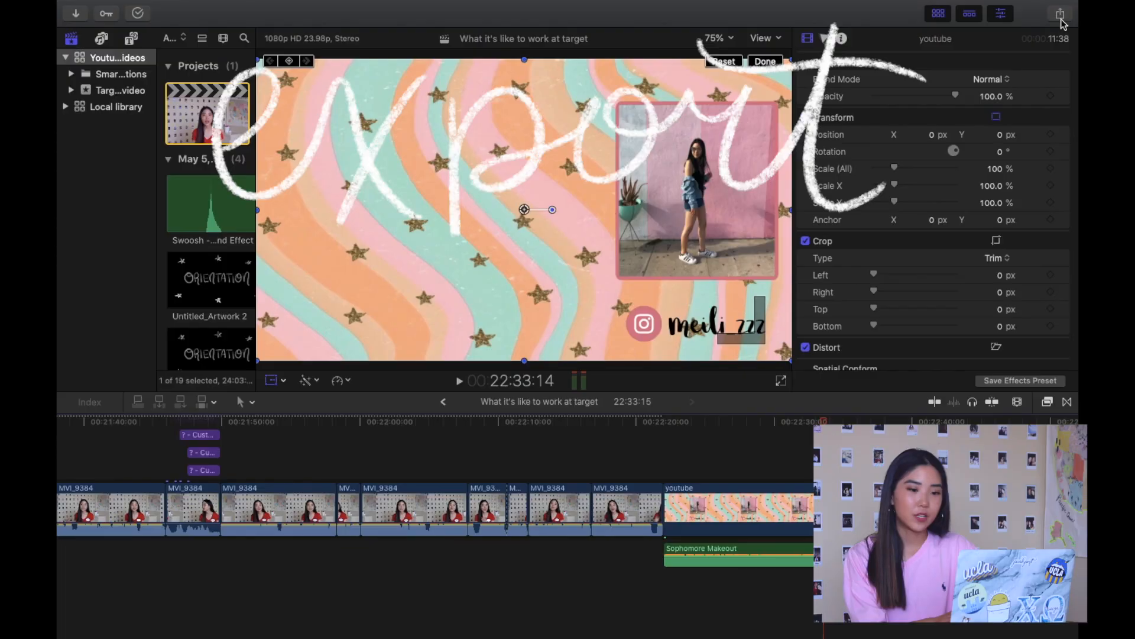
# - Export the finished project as a Master File in Video and Audio format with the H.264 video codec
pyautogui.click(1061, 17)
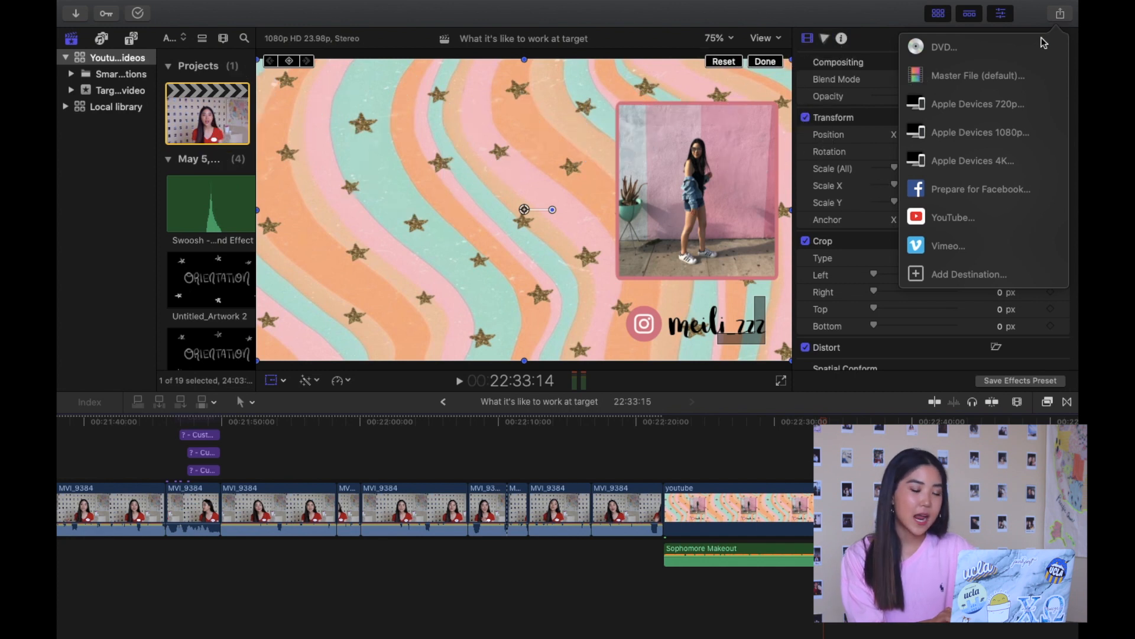
pyautogui.click(1012, 76)
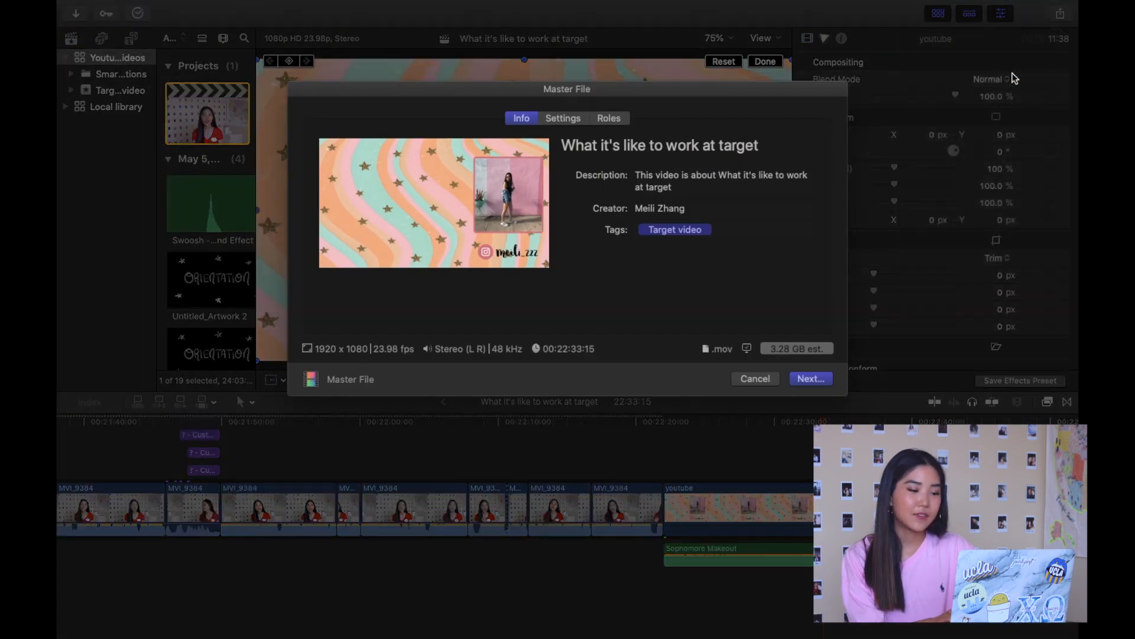
pyautogui.click(567, 122)
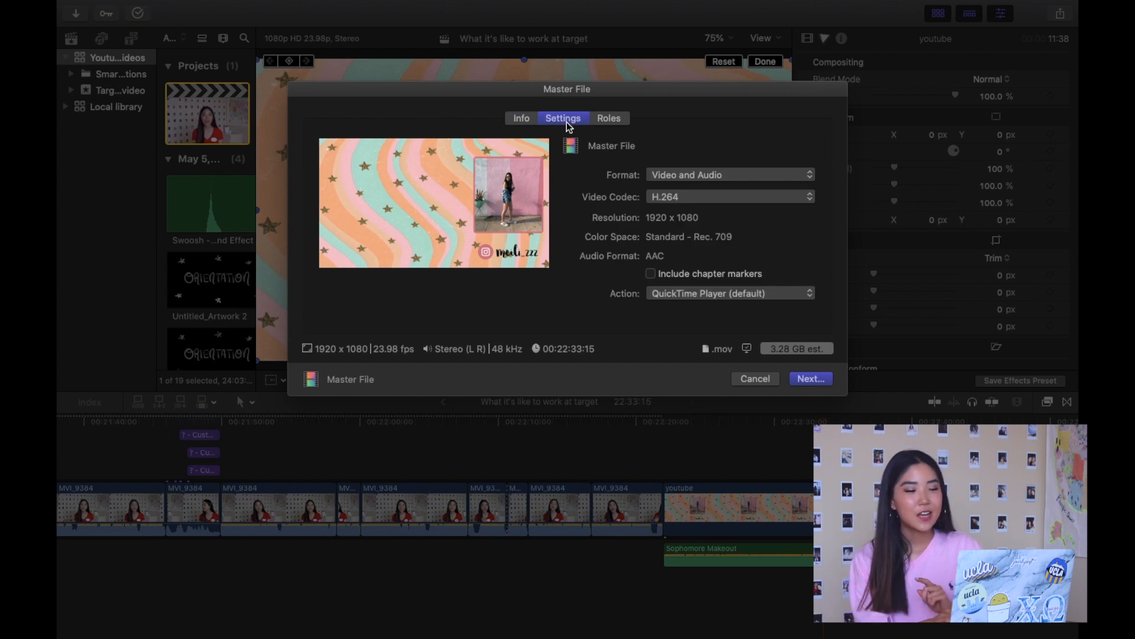
pyautogui.click(725, 200)
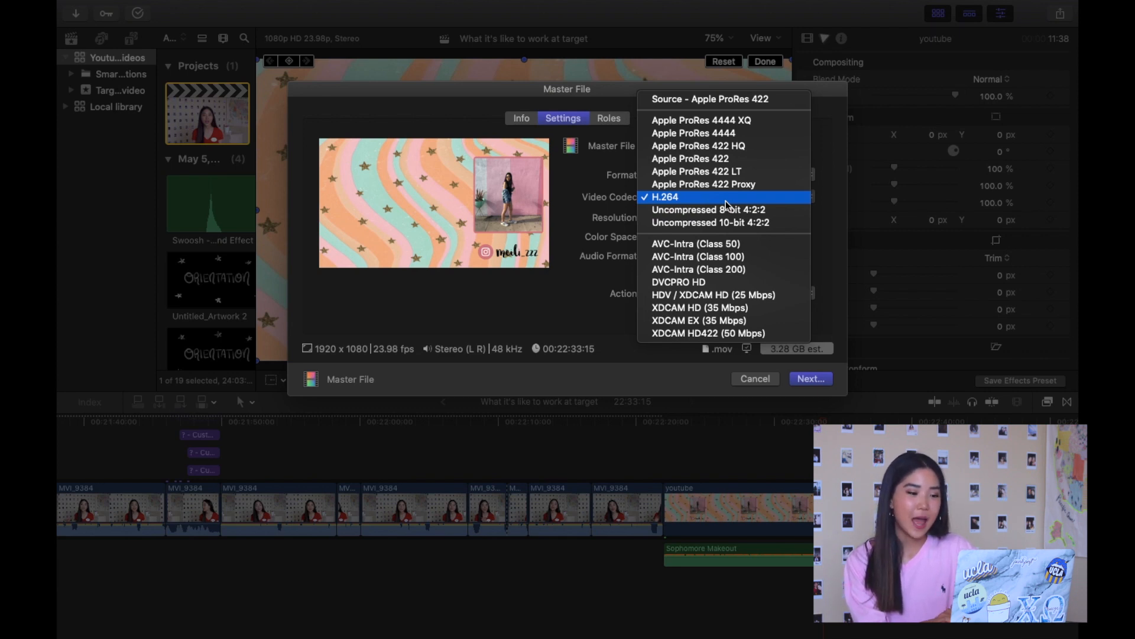
pyautogui.click(725, 201)
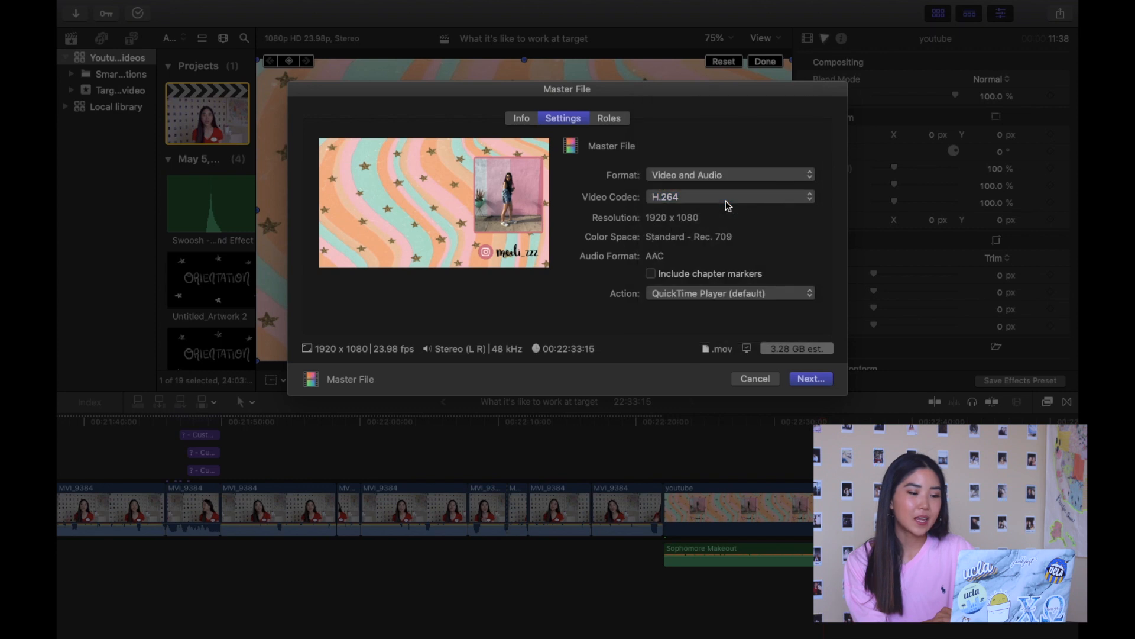
pyautogui.click(810, 378)
pyautogui.click(828, 397)
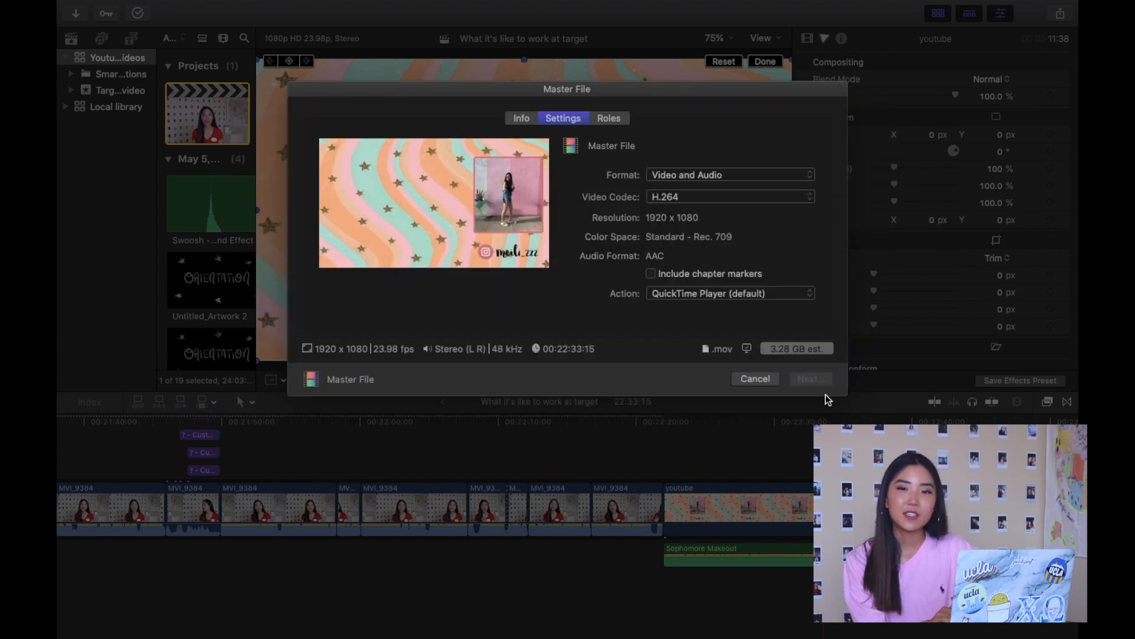